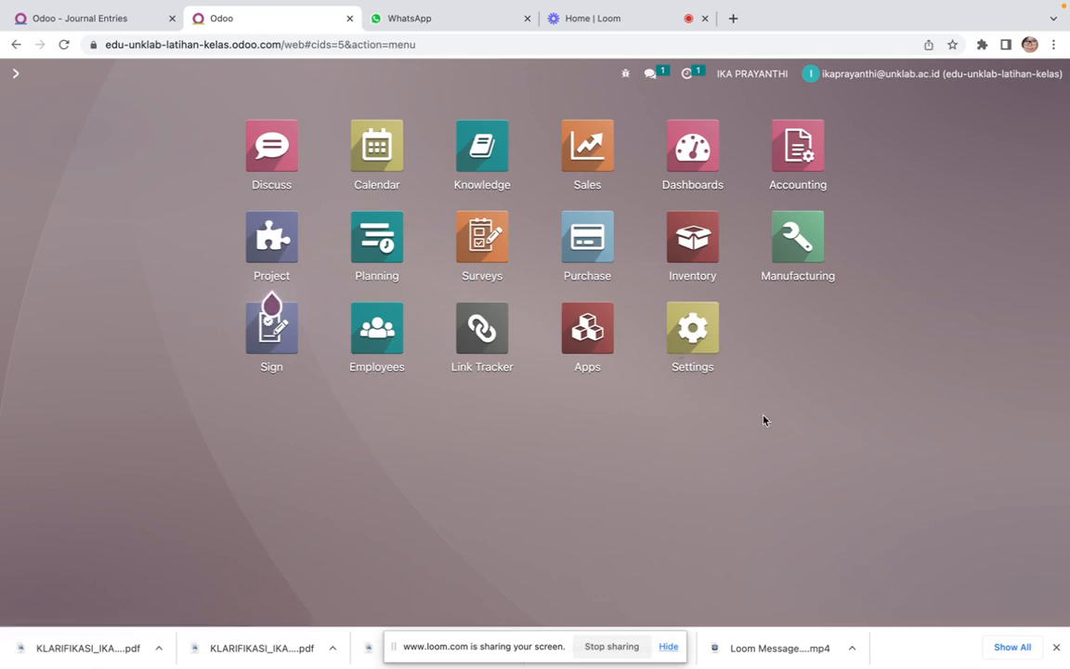
Open the Journal Entries list in Accounting and remove the Posted filter so that all entries are listed
{"action": "left_click", "coordinate": [794, 153]}
{"action": "left_click", "coordinate": [325, 75]}
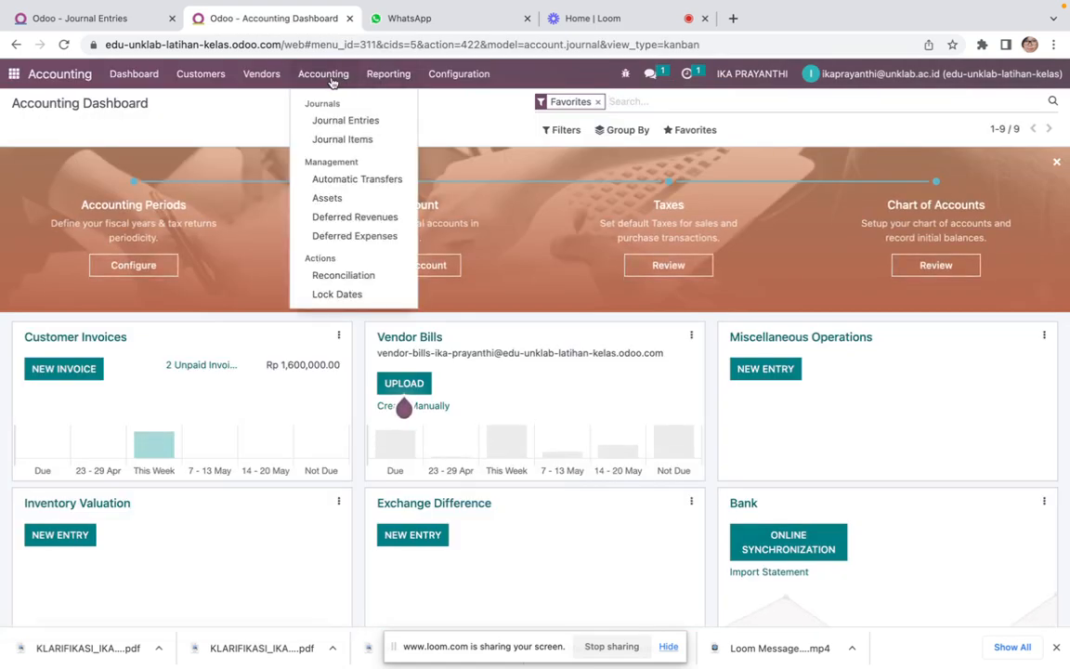
{"action": "left_click", "coordinate": [336, 120]}
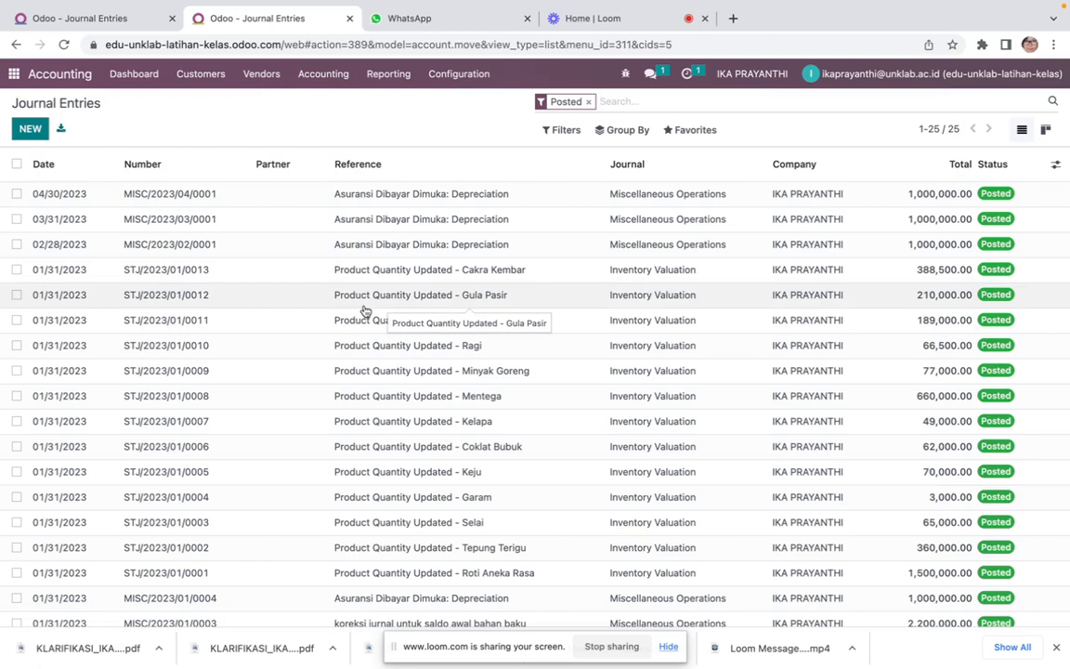
{"action": "scroll", "coordinate": [381, 297], "scroll_direction": "down", "scroll_amount": 2}
{"action": "scroll", "coordinate": [390, 292], "scroll_direction": "up", "scroll_amount": 2}
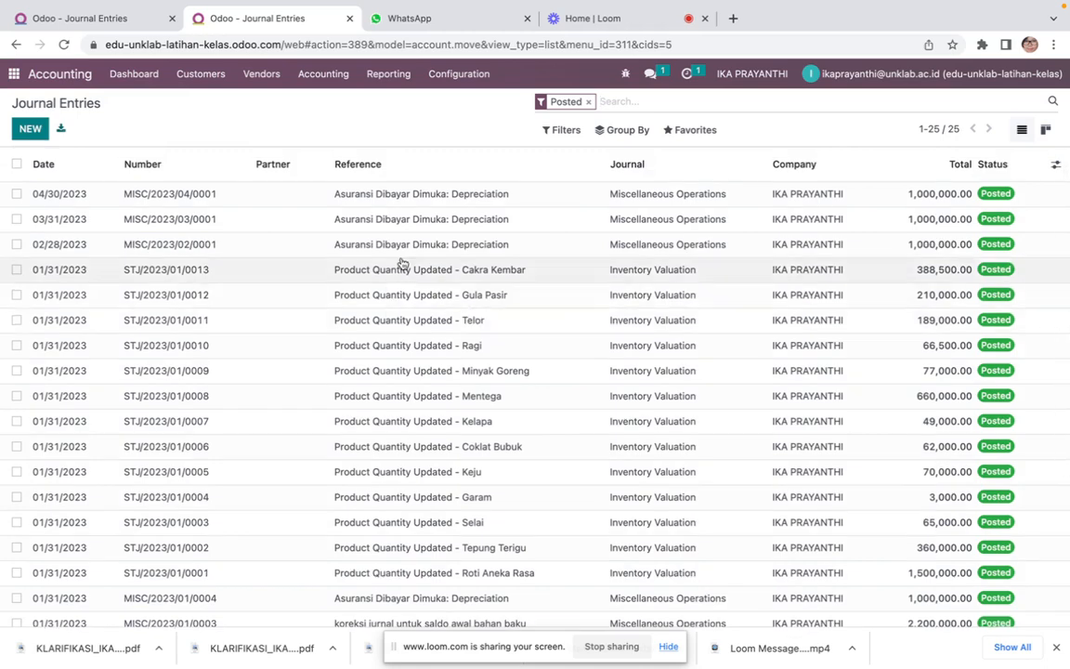
{"action": "left_click", "coordinate": [589, 103]}
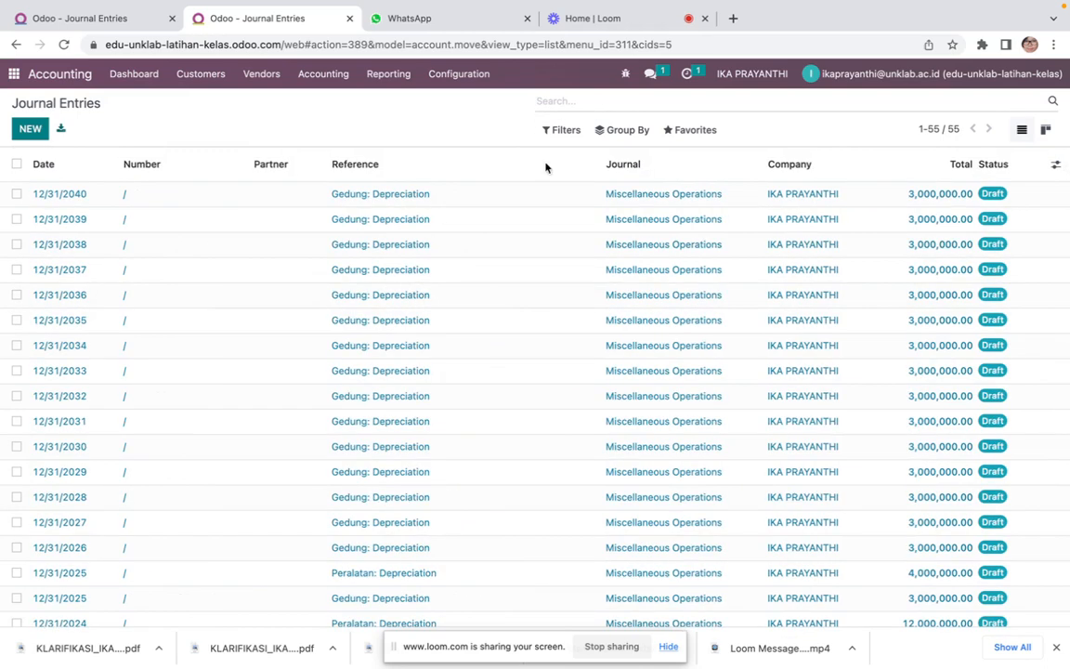
Reset the posted prepaid-insurance depreciation entry MISC/2023/02/0001 to draft and return to the journal entries list
{"action": "scroll", "coordinate": [470, 292], "scroll_direction": "down", "scroll_amount": 10}
{"action": "scroll", "coordinate": [470, 293], "scroll_direction": "up", "scroll_amount": 7}
{"action": "scroll", "coordinate": [470, 293], "scroll_direction": "down", "scroll_amount": 10}
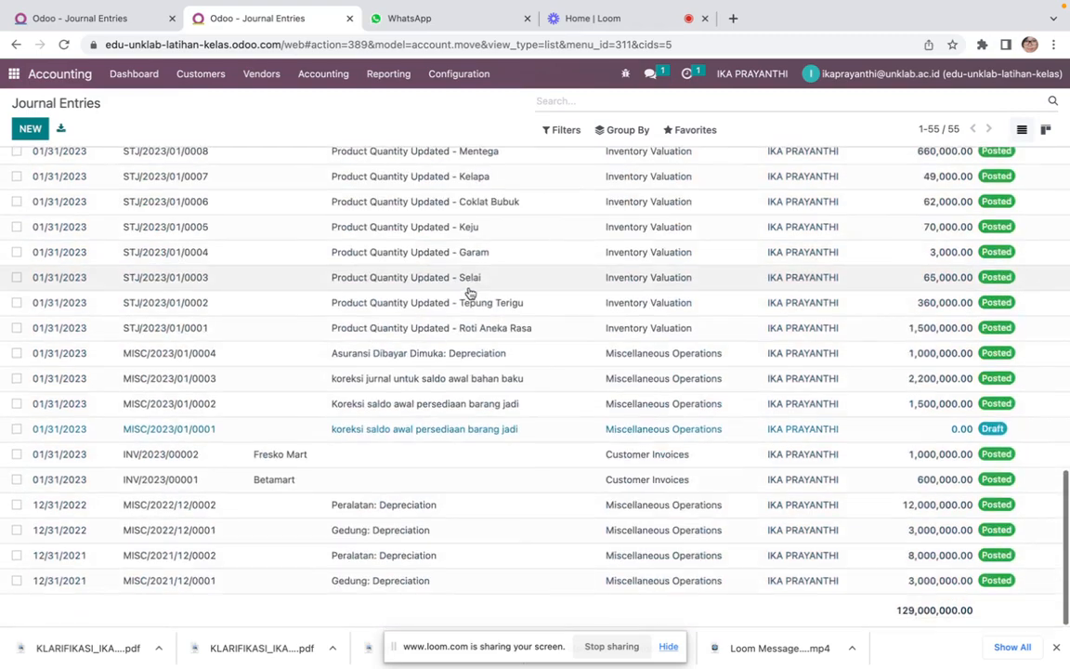
{"action": "scroll", "coordinate": [470, 293], "scroll_direction": "up", "scroll_amount": 5}
{"action": "scroll", "coordinate": [469, 293], "scroll_direction": "up", "scroll_amount": 2}
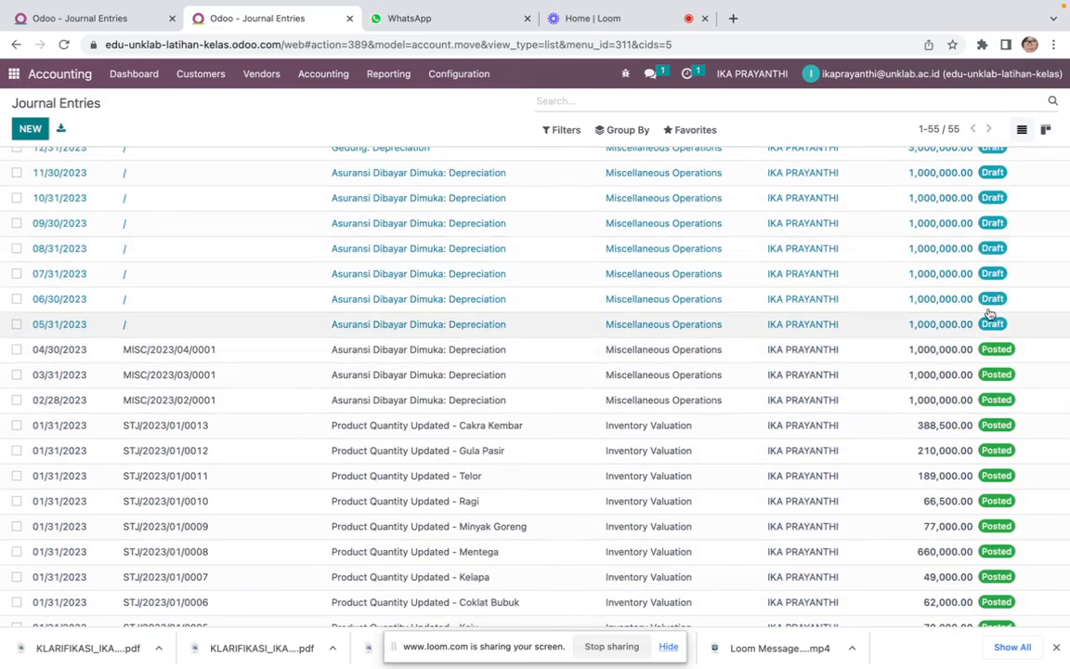
{"action": "scroll", "coordinate": [334, 401], "scroll_direction": "up", "scroll_amount": 2}
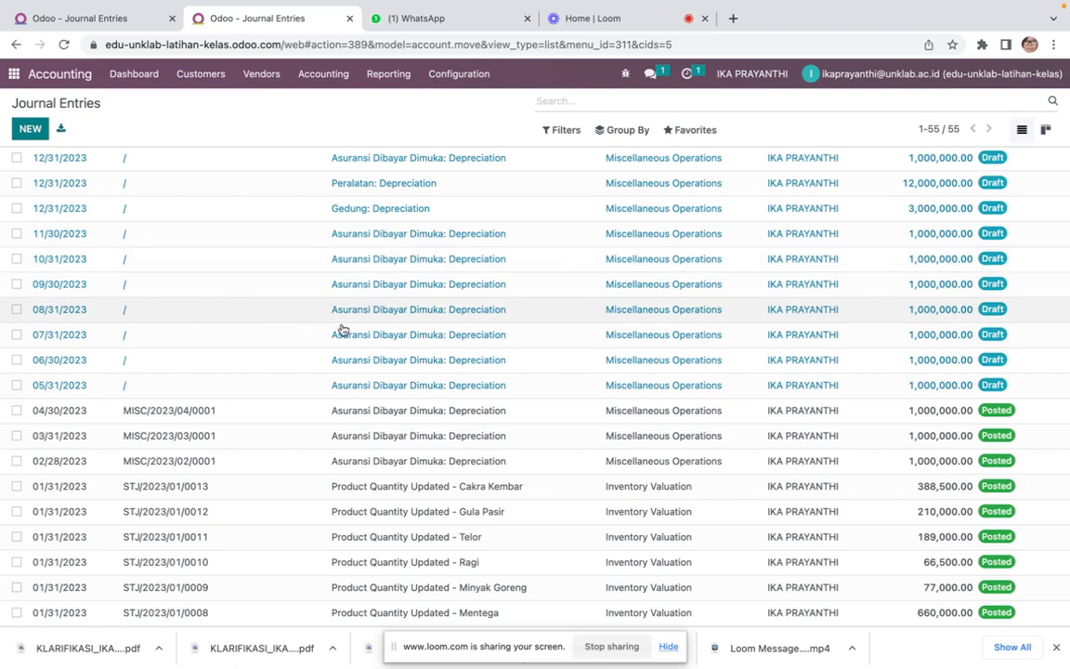
{"action": "scroll", "coordinate": [393, 406], "scroll_direction": "down", "scroll_amount": 3}
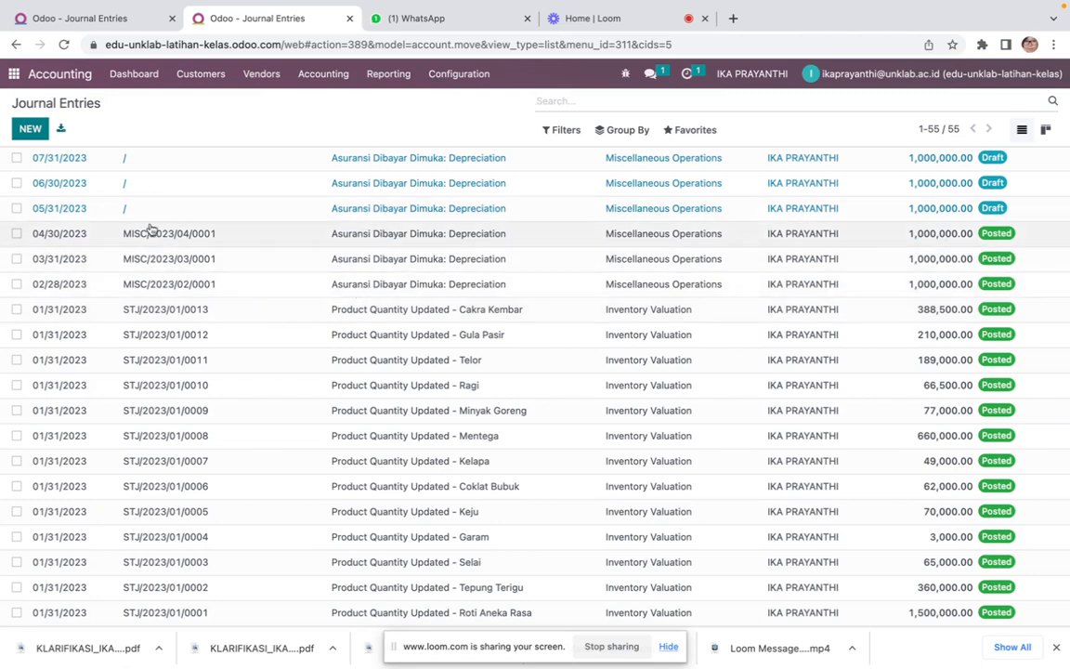
{"action": "left_click", "coordinate": [211, 284]}
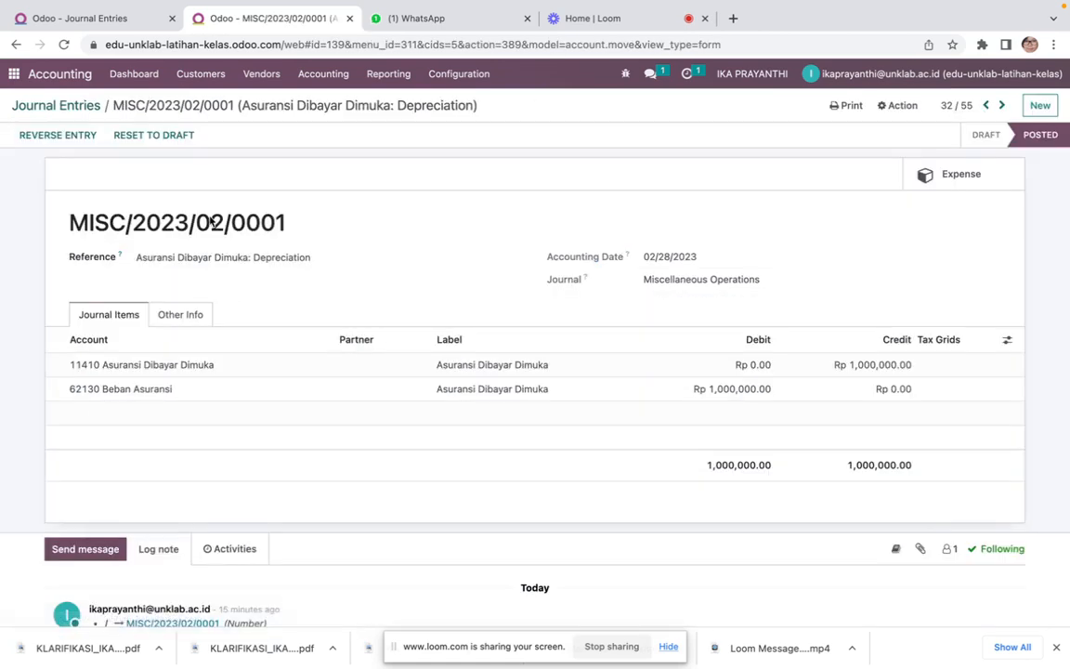
{"action": "left_click", "coordinate": [159, 135]}
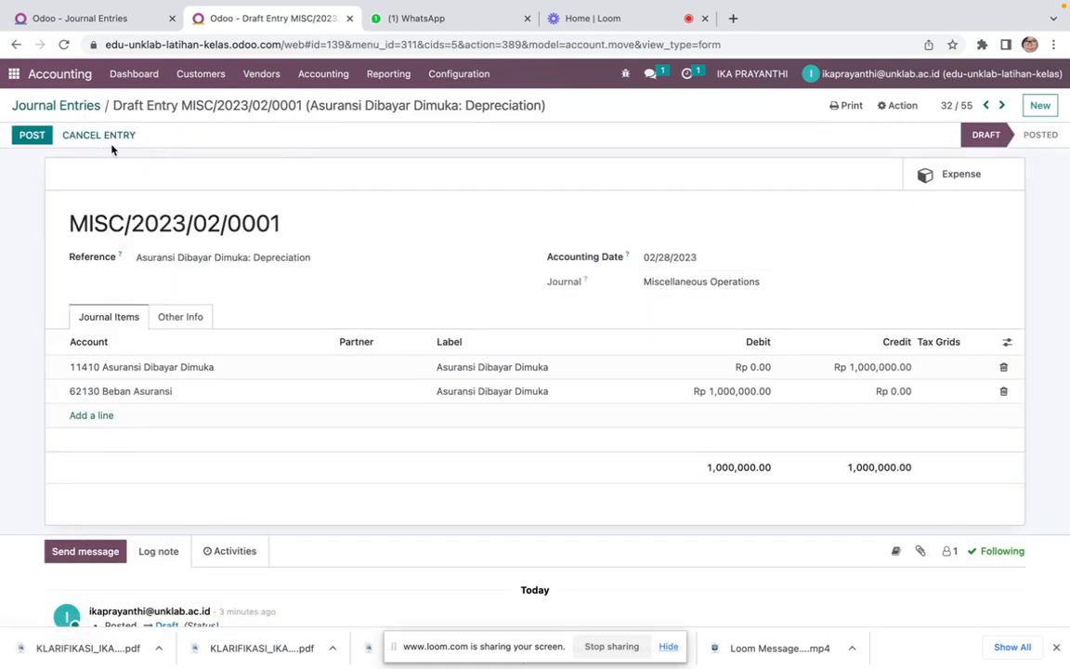
{"action": "left_click", "coordinate": [67, 106]}
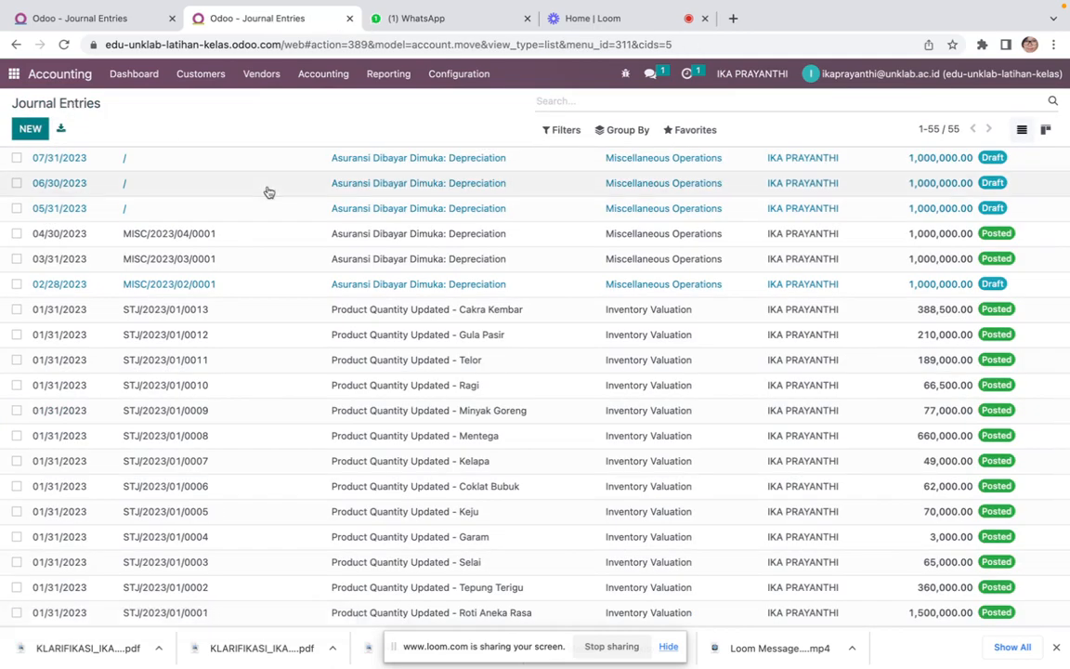
Reset the depreciation entries MISC/2023/03/0001 and MISC/2023/04/0001 to draft, returning to the journal entries list
{"action": "left_click", "coordinate": [276, 267]}
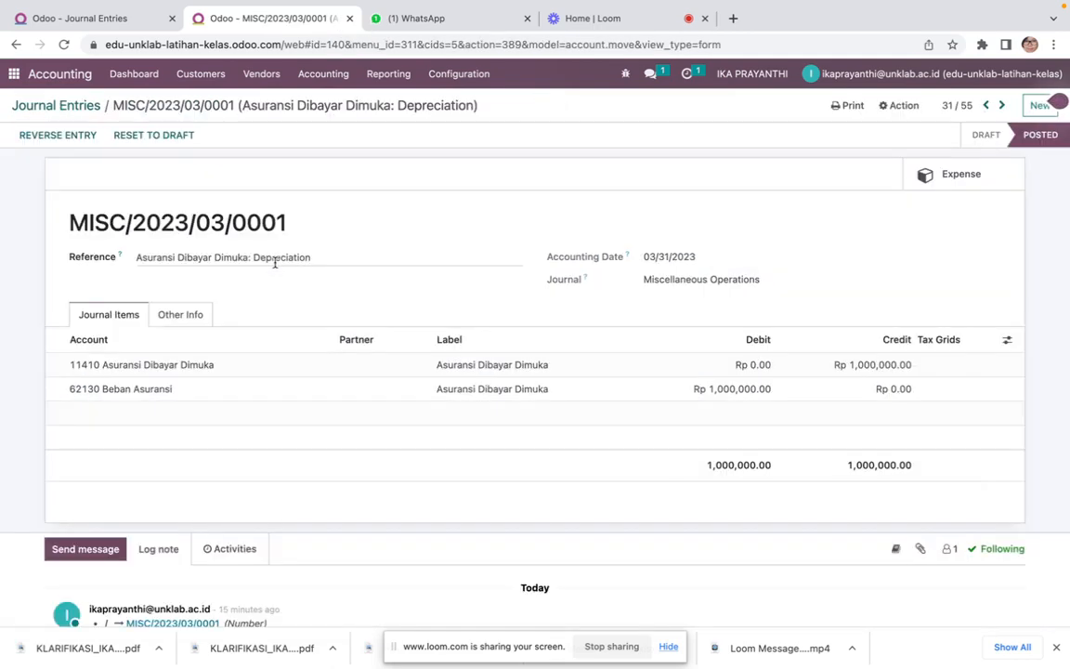
{"action": "left_click", "coordinate": [144, 134]}
{"action": "left_click", "coordinate": [88, 108]}
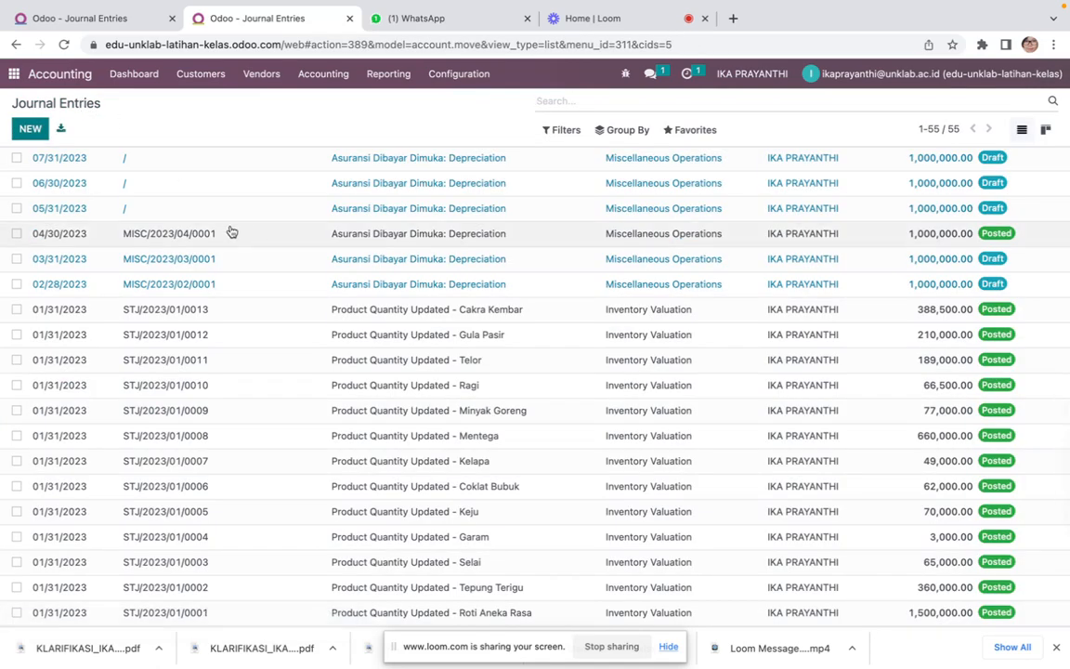
{"action": "left_click", "coordinate": [187, 244]}
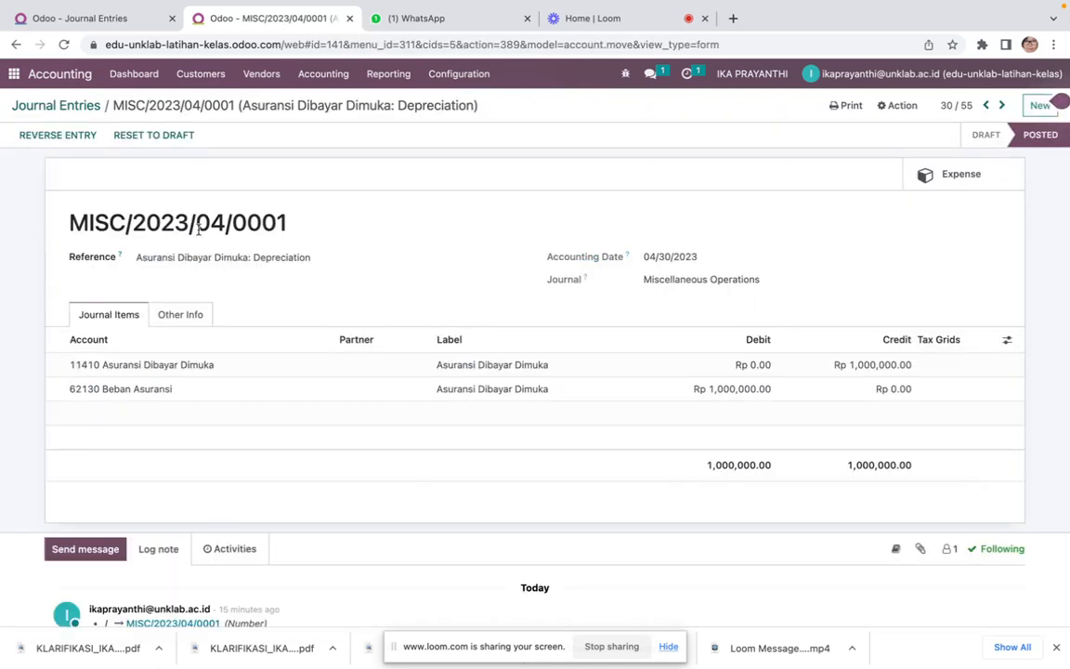
{"action": "left_click", "coordinate": [153, 136]}
{"action": "left_click", "coordinate": [88, 108]}
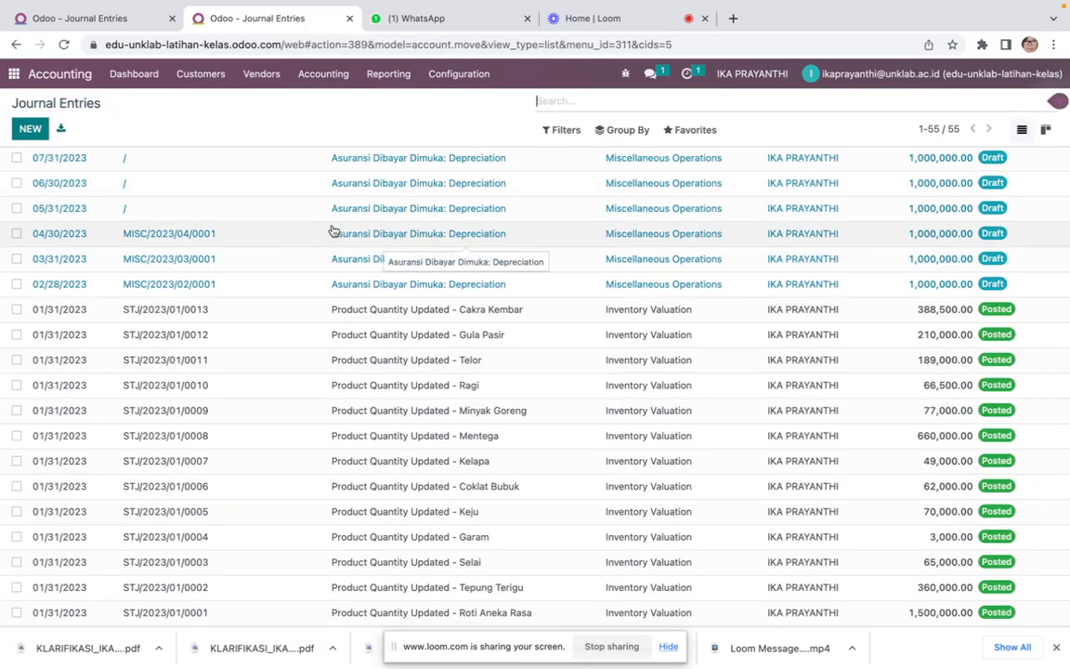
Check the draft and posted statuses across the journal entries list, and open the Trial Balance report
{"action": "scroll", "coordinate": [358, 390], "scroll_direction": "down", "scroll_amount": 3}
{"action": "scroll", "coordinate": [359, 394], "scroll_direction": "up", "scroll_amount": 8}
{"action": "scroll", "coordinate": [359, 394], "scroll_direction": "up", "scroll_amount": 5}
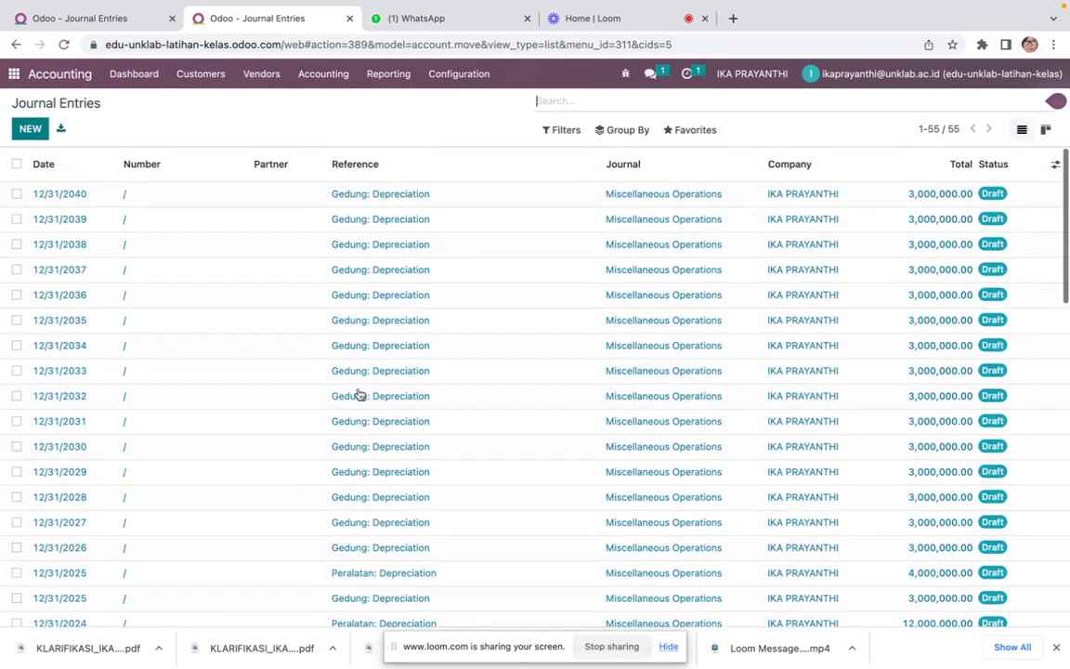
{"action": "scroll", "coordinate": [360, 394], "scroll_direction": "down", "scroll_amount": 6}
{"action": "scroll", "coordinate": [359, 395], "scroll_direction": "down", "scroll_amount": 5}
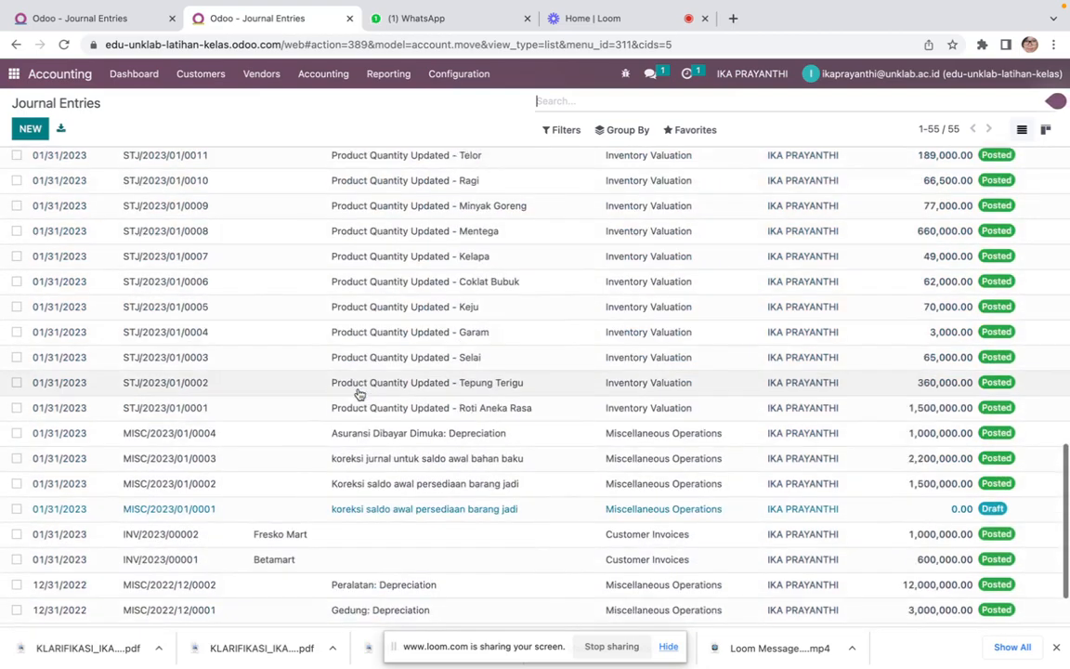
{"action": "scroll", "coordinate": [358, 393], "scroll_direction": "up", "scroll_amount": 3}
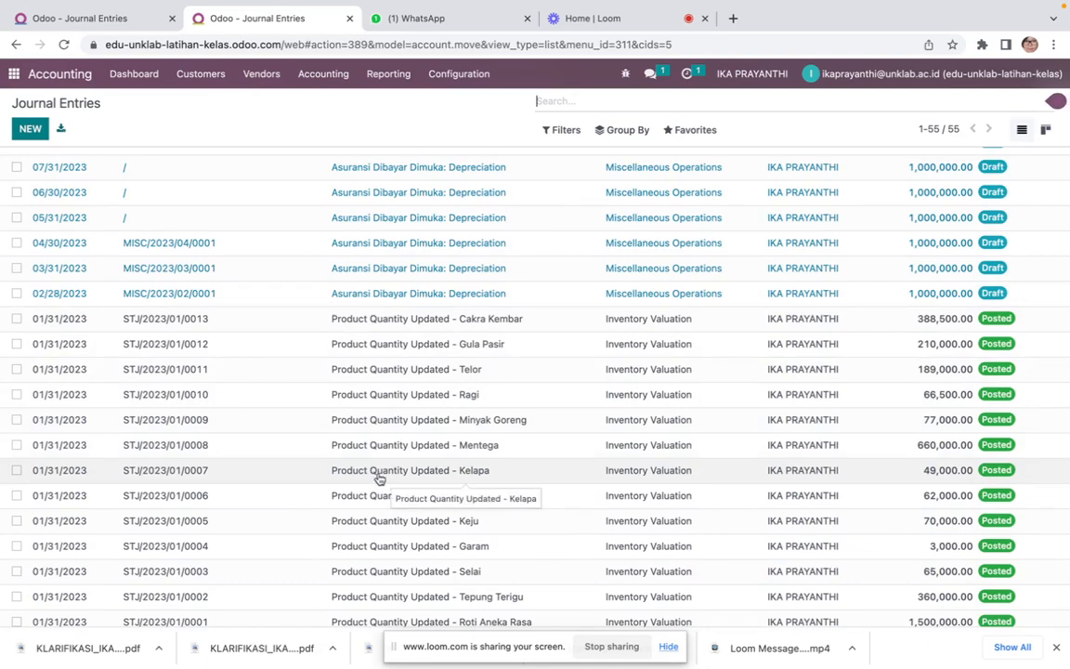
{"action": "scroll", "coordinate": [379, 479], "scroll_direction": "down", "scroll_amount": 5}
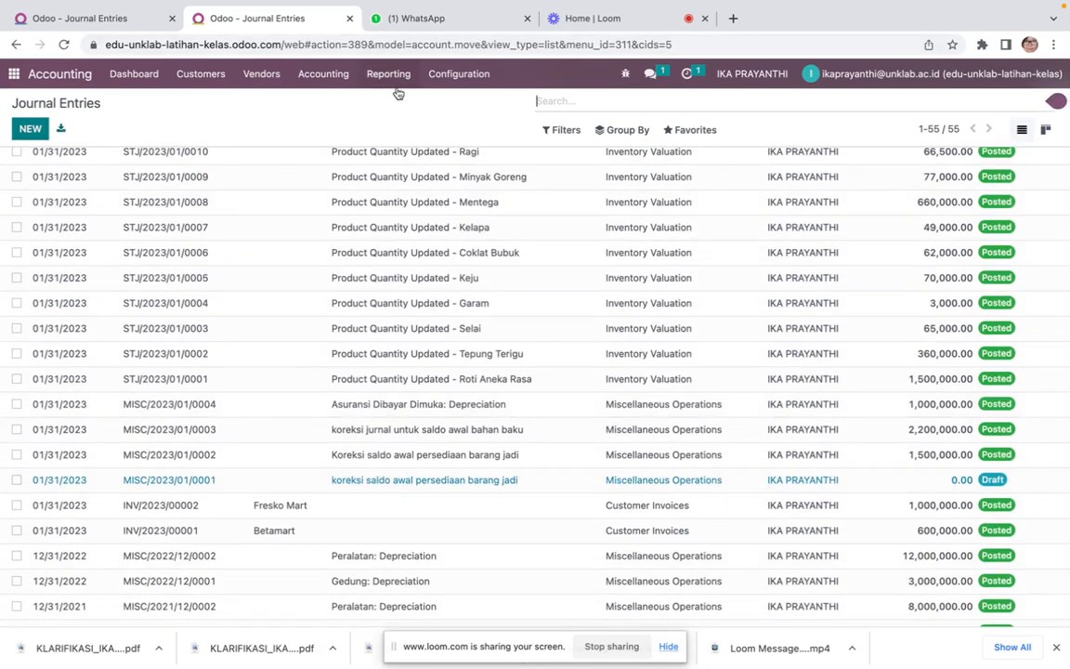
{"action": "left_click", "coordinate": [360, 78]}
{"action": "left_click", "coordinate": [409, 254]}
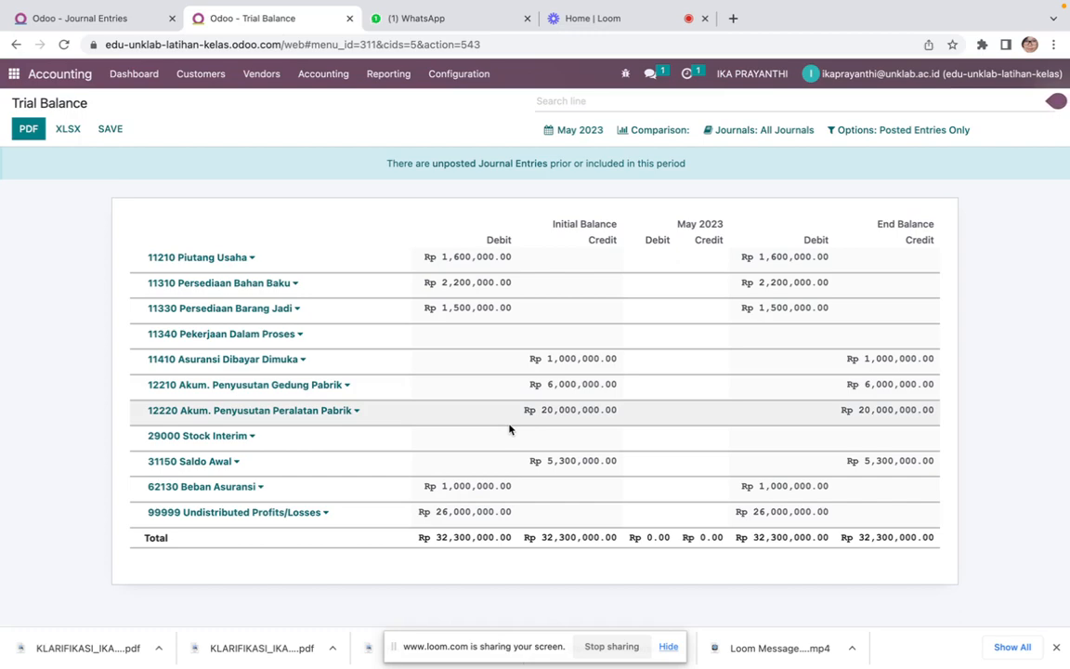
Switch to the Beginning Balance sheet in Excel and highlight the two accumulated depreciation rows, 11 and 12
{"action": "key", "text": "super+Tab"}
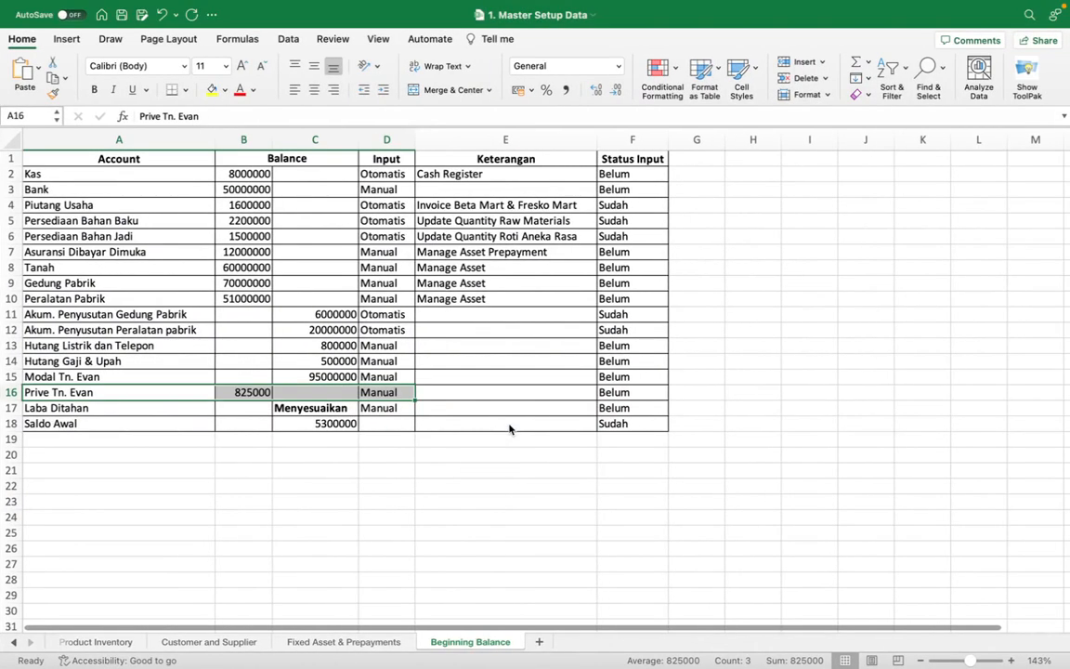
{"action": "left_click", "coordinate": [509, 482]}
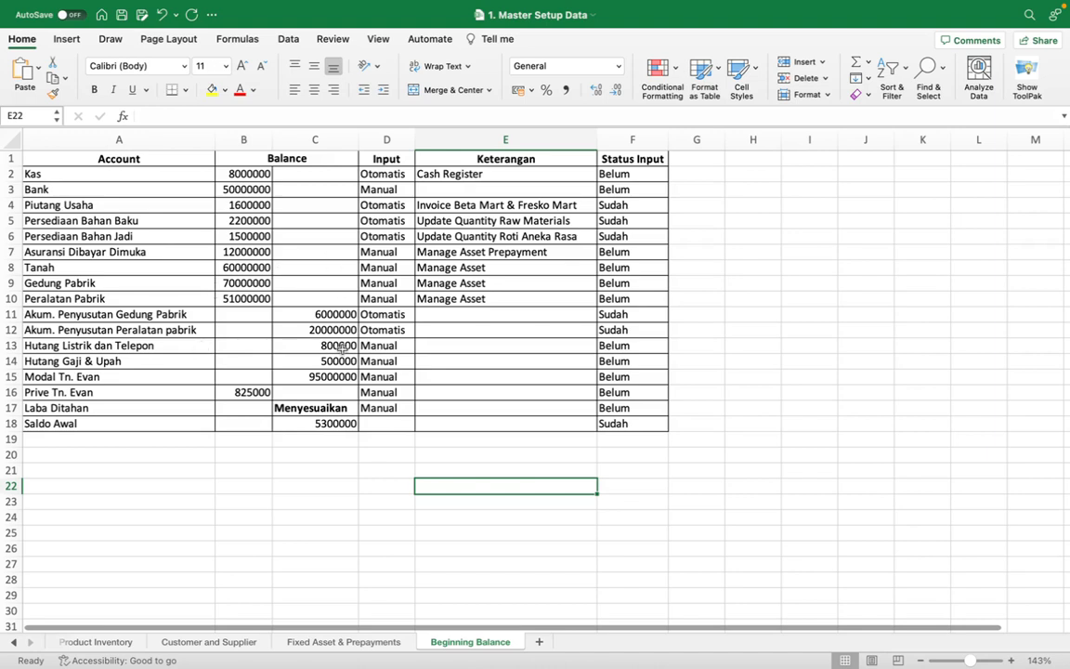
{"action": "left_click", "coordinate": [3, 316]}
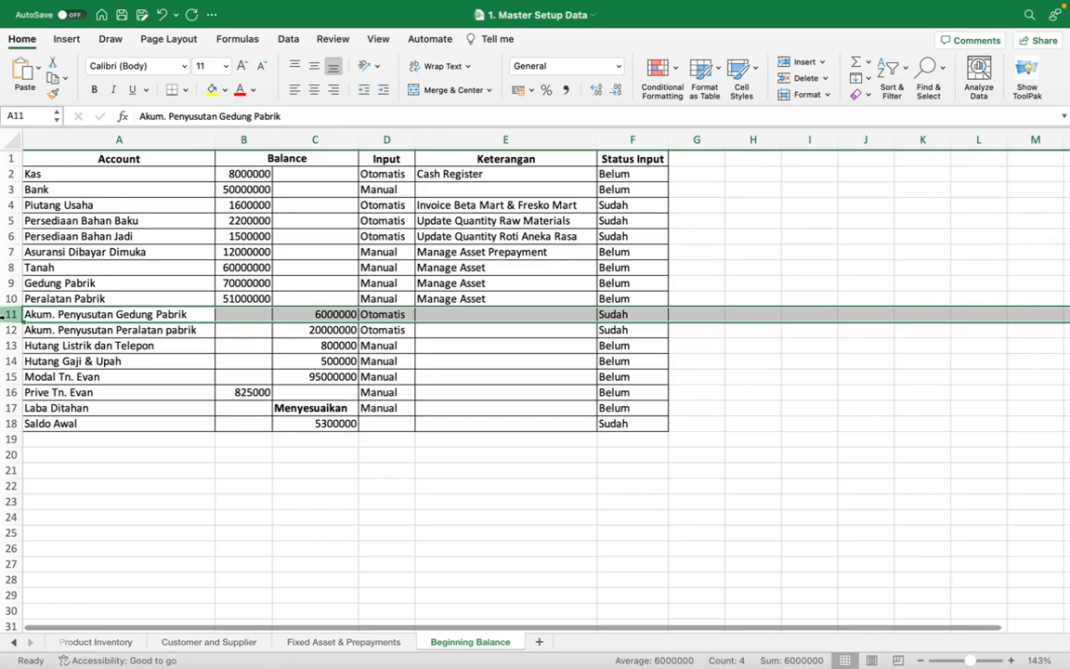
{"action": "left_click_drag", "start_coordinate": [3, 316], "coordinate": [3, 330]}
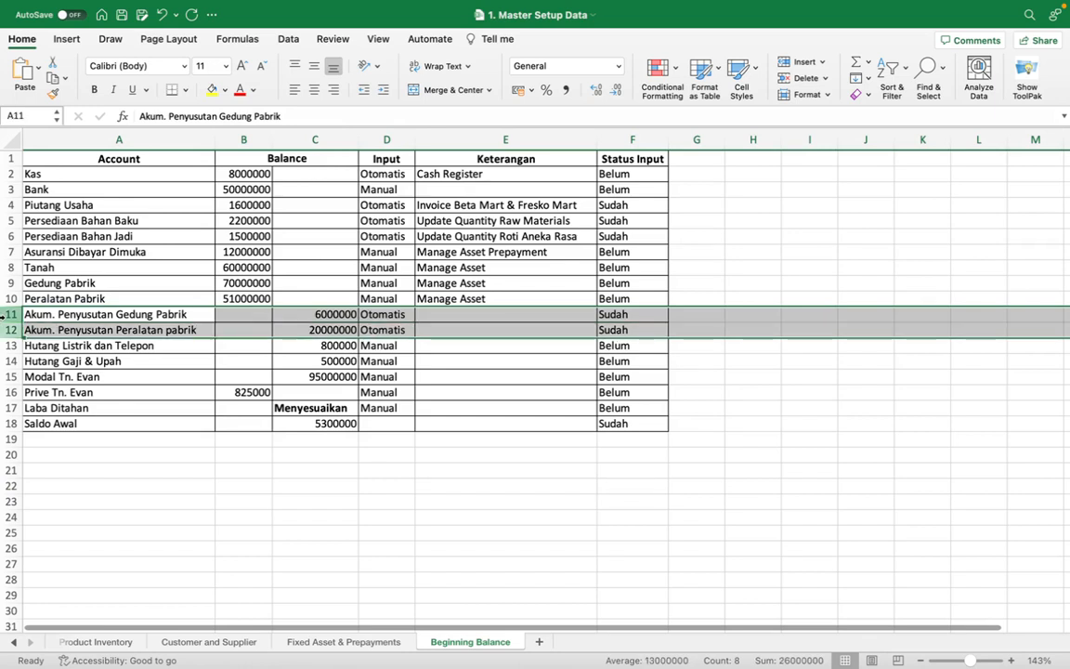
Format the balance amounts in B2:C16 with thousands separators using the comma style
{"action": "left_click", "coordinate": [337, 316]}
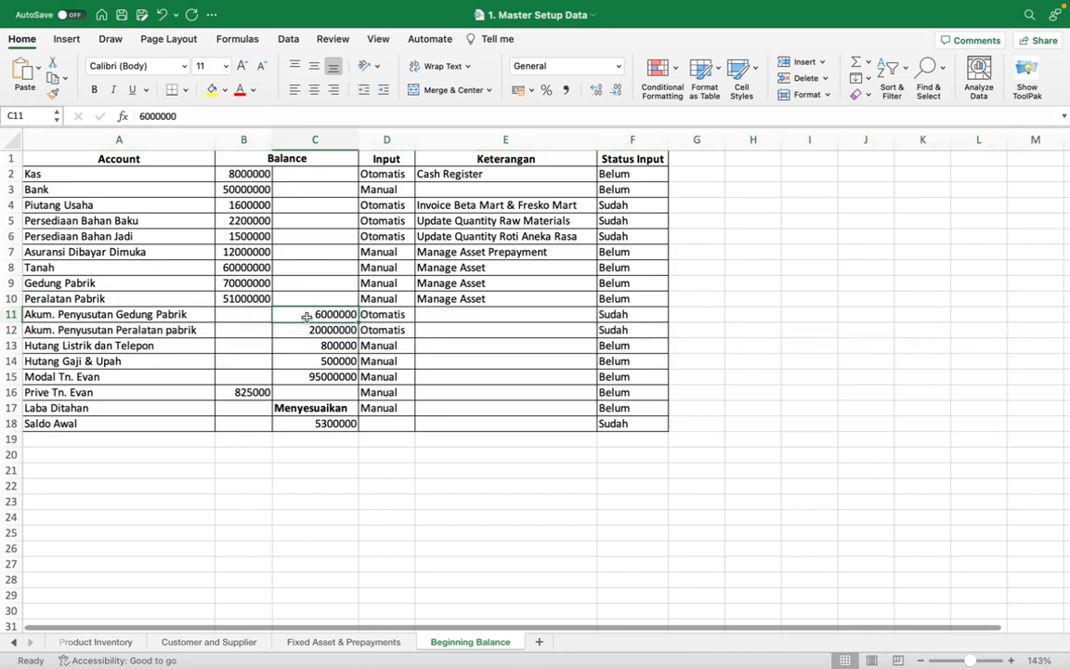
{"action": "left_click_drag", "start_coordinate": [305, 316], "coordinate": [280, 345]}
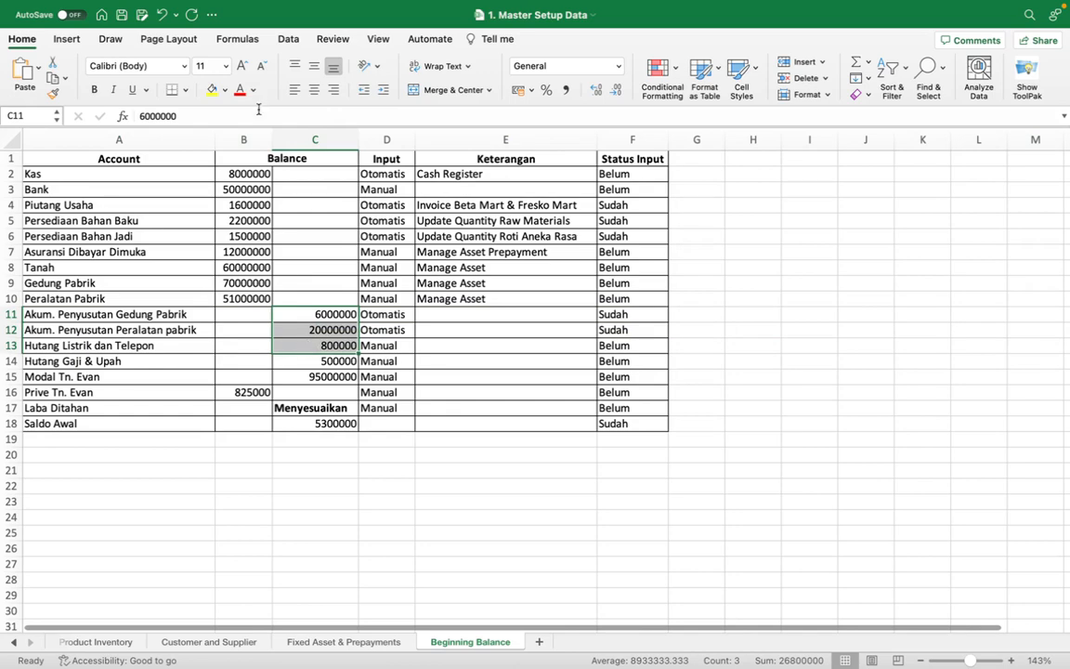
{"action": "left_click_drag", "start_coordinate": [246, 174], "coordinate": [307, 392]}
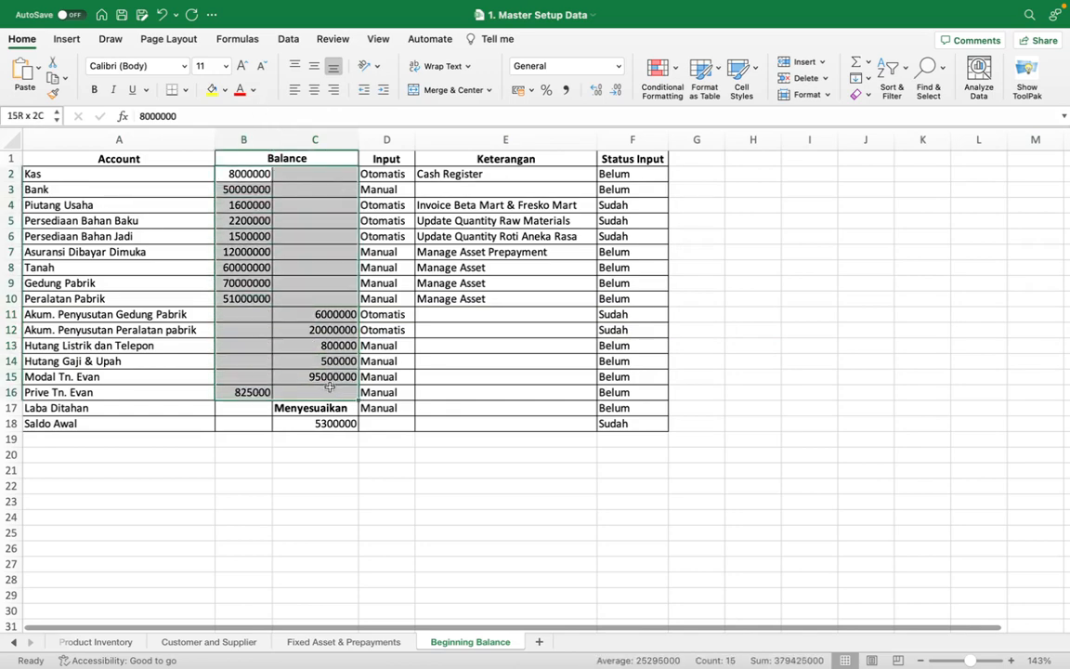
{"action": "left_click", "coordinate": [566, 91]}
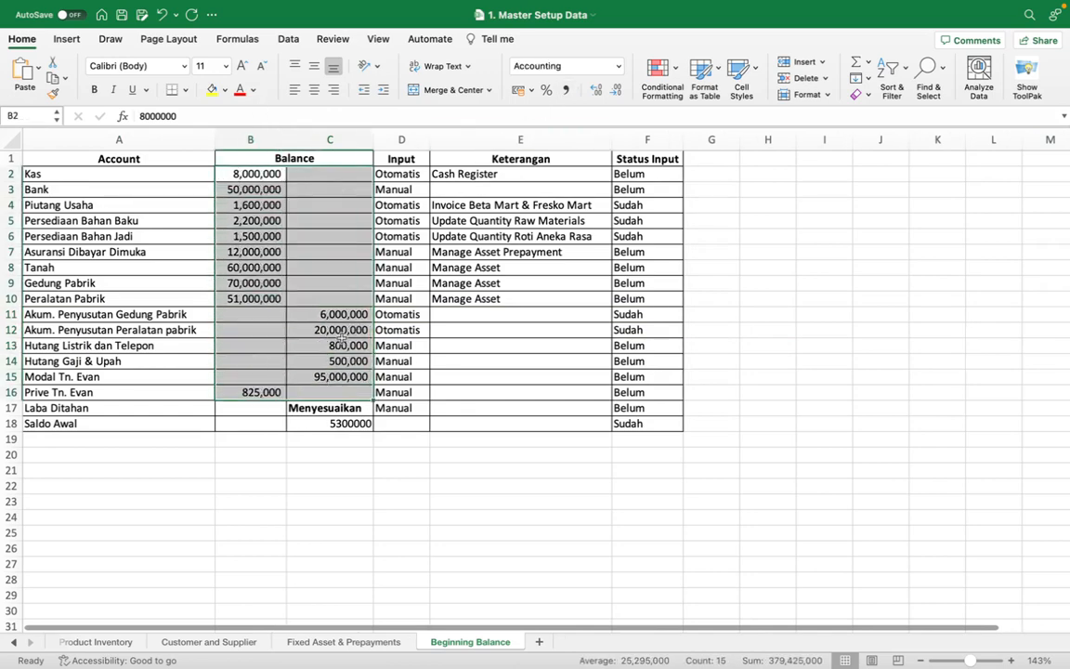
Compare the accumulated depreciation balances in the Odoo Trial Balance with those on the Excel Beginning Balance sheet, including their input type
{"action": "key", "text": "ctrl+Left"}
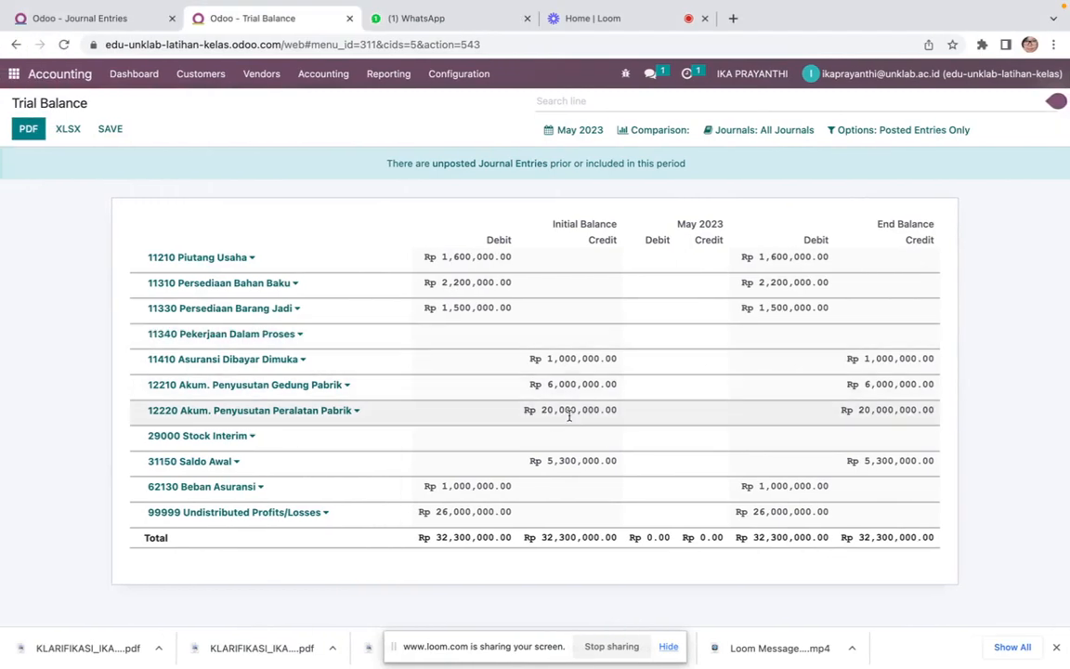
{"action": "key", "text": "ctrl+Right"}
{"action": "left_click", "coordinate": [334, 361]}
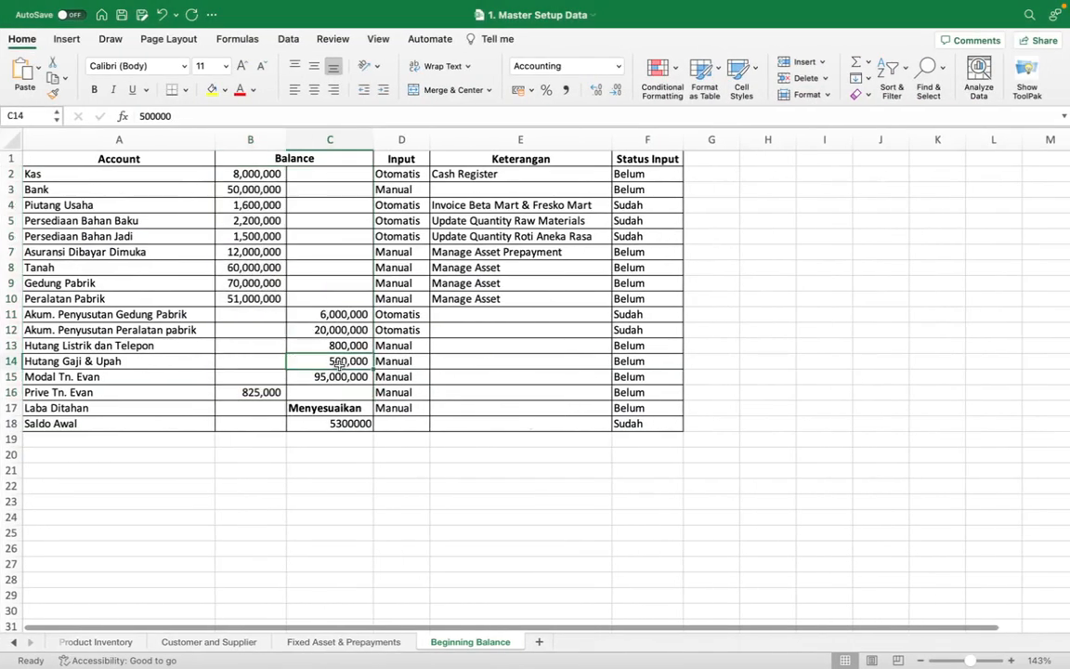
{"action": "left_click", "coordinate": [410, 317]}
{"action": "left_click", "coordinate": [409, 330]}
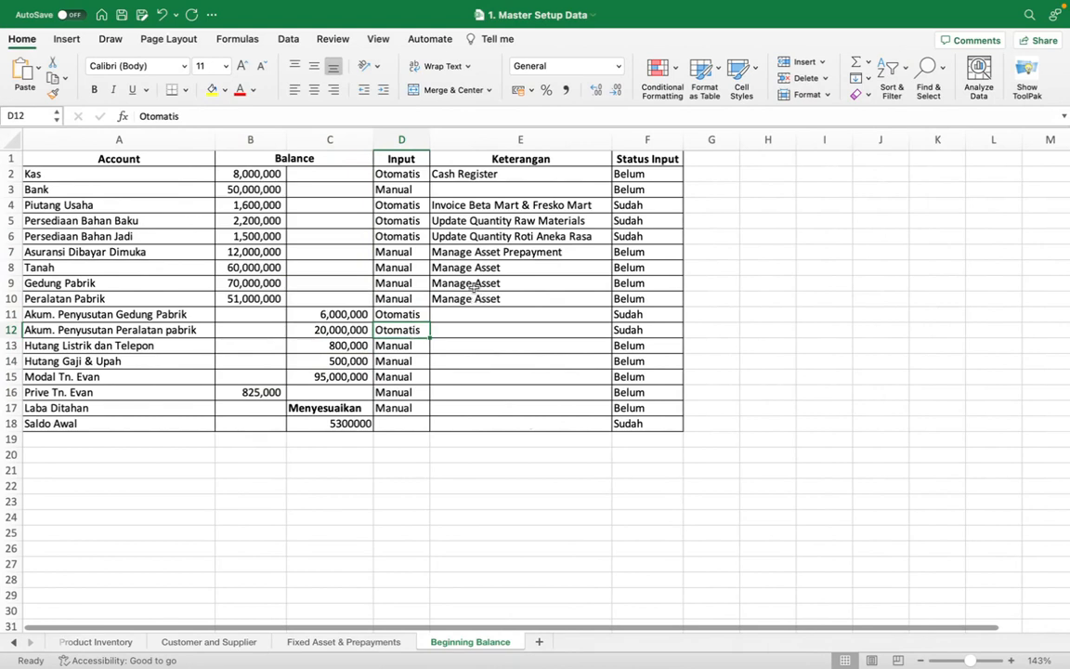
Review the descriptions and input statuses of the Piutang Usaha, Persediaan Bahan Baku and Persediaan Bahan Jadi rows
{"action": "left_click", "coordinate": [480, 205]}
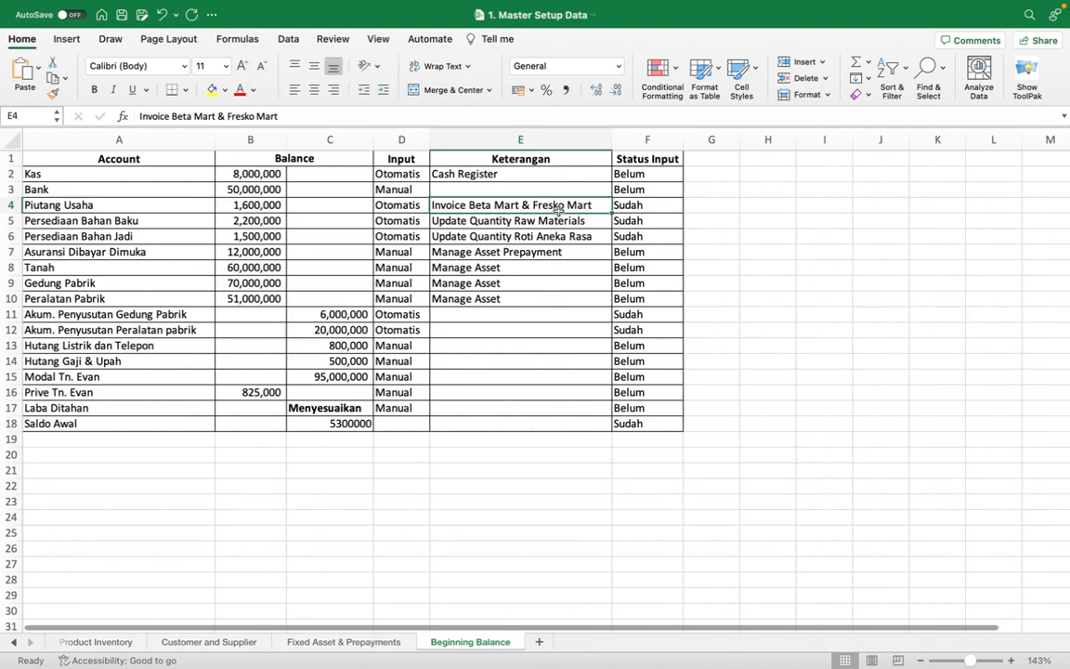
{"action": "left_click", "coordinate": [626, 206]}
{"action": "left_click", "coordinate": [628, 220]}
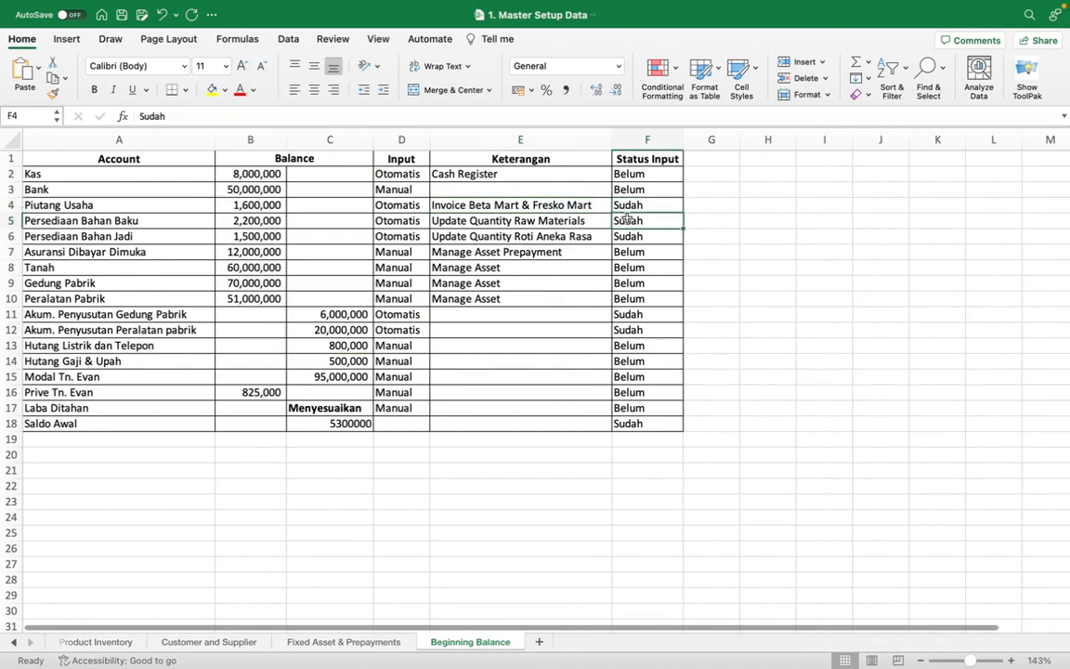
{"action": "left_click", "coordinate": [561, 220]}
{"action": "left_click", "coordinate": [638, 236]}
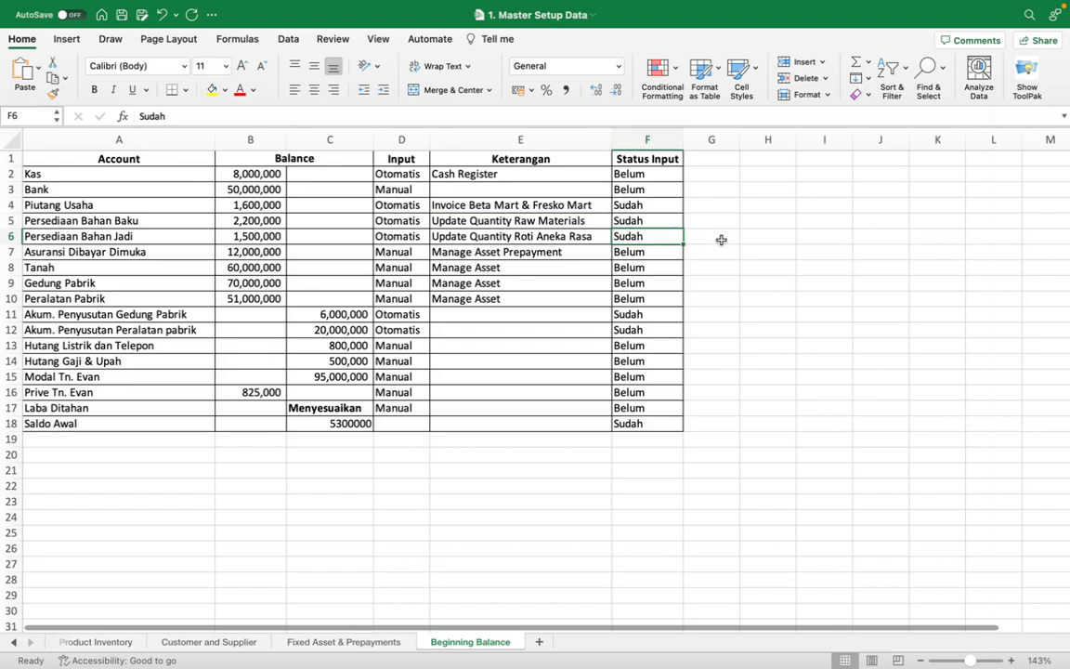
{"action": "left_click", "coordinate": [353, 533]}
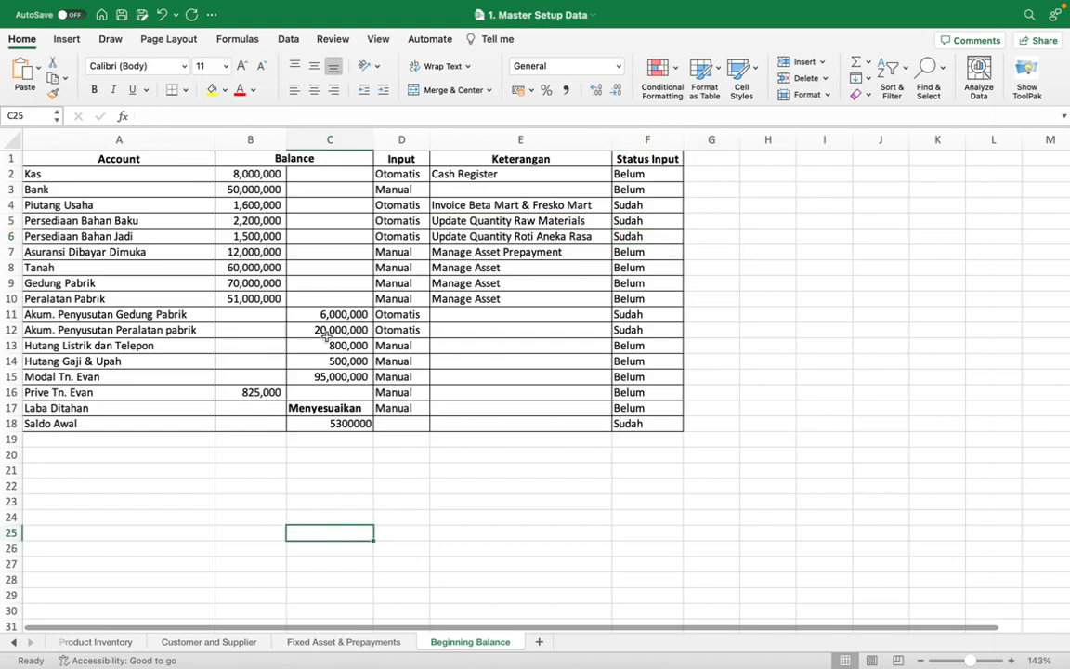
Review the Kas, Bank, prepaid insurance and fixed asset rows, comparing the Gedung Pabrik and Peralatan Pabrik balances with their accumulated depreciation
{"action": "left_click", "coordinate": [251, 175]}
{"action": "key", "text": "Down"}
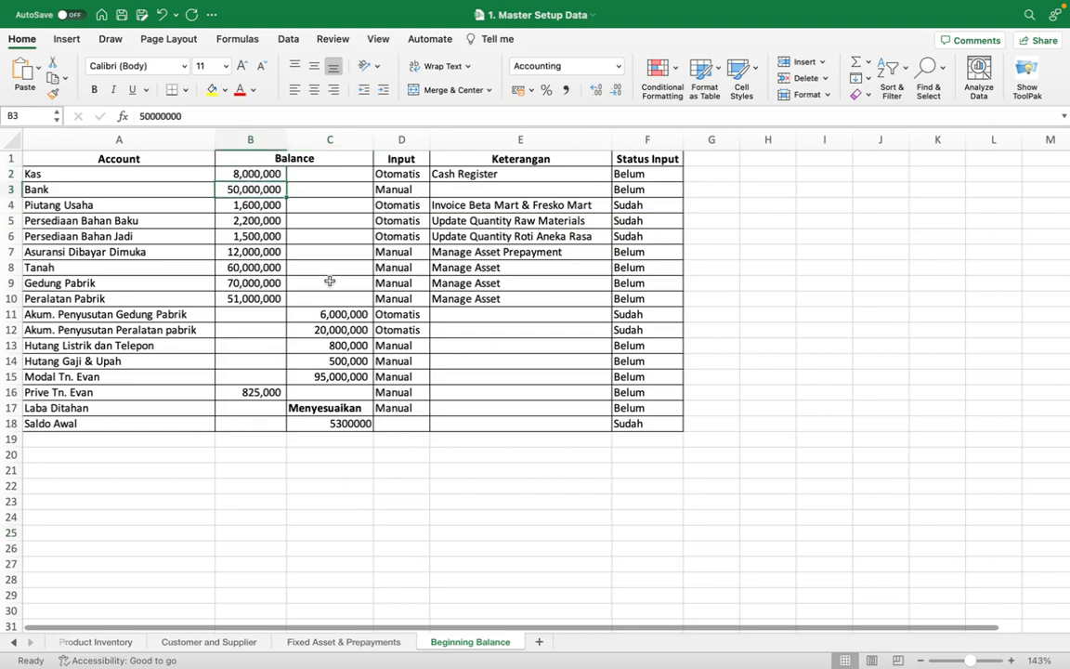
{"action": "left_click", "coordinate": [121, 252]}
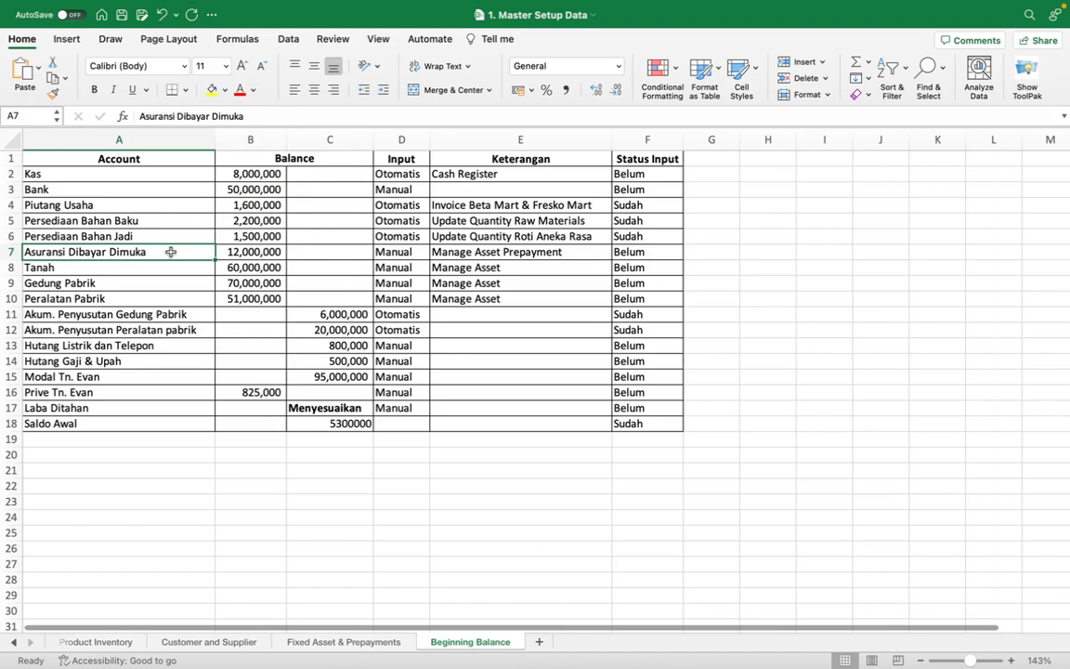
{"action": "left_click", "coordinate": [165, 267]}
{"action": "left_click", "coordinate": [153, 282]}
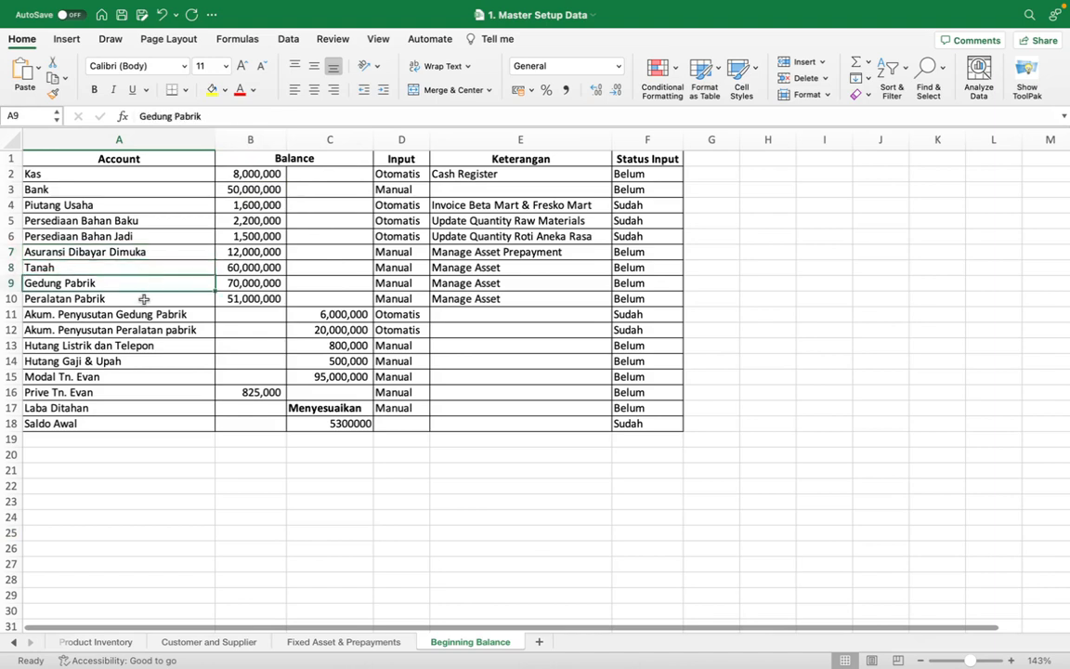
{"action": "left_click", "coordinate": [144, 298]}
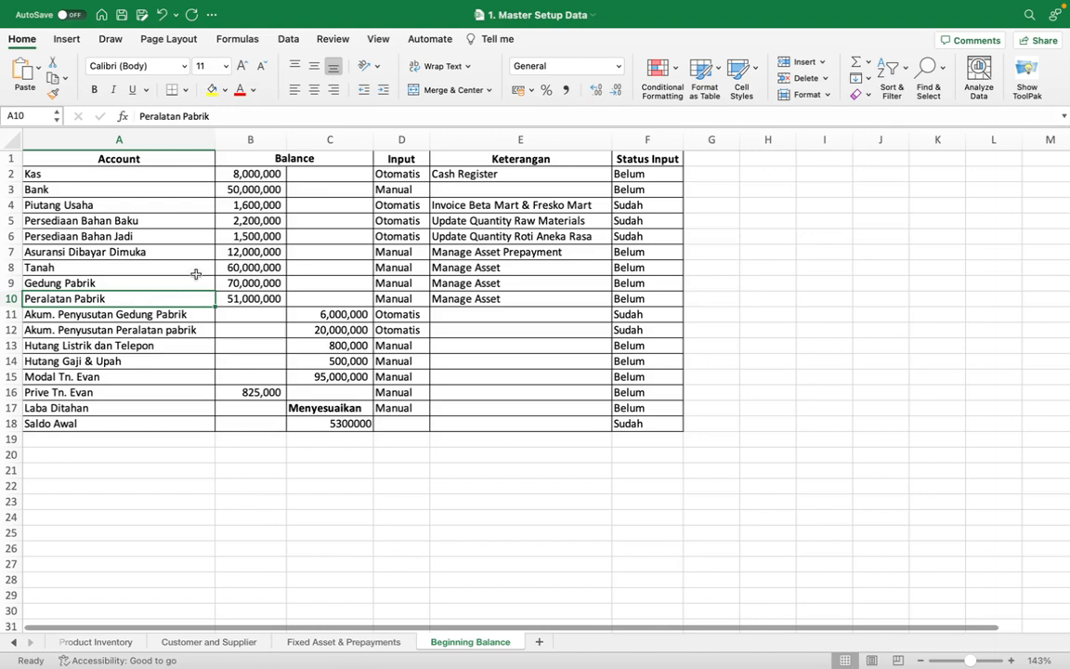
{"action": "left_click_drag", "start_coordinate": [195, 278], "coordinate": [194, 292]}
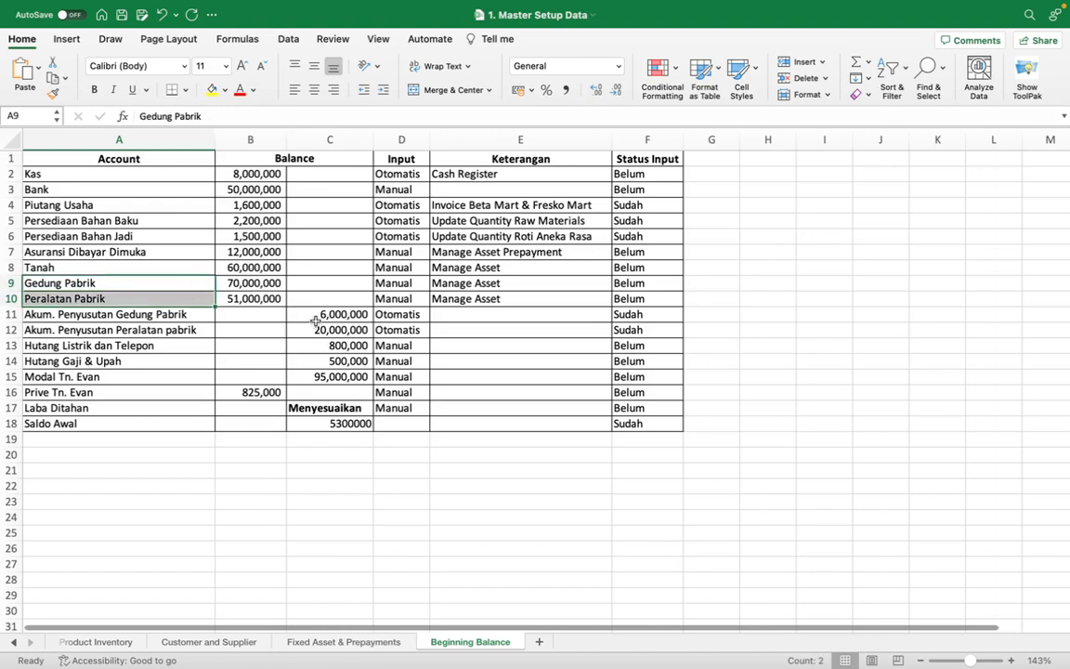
{"action": "left_click_drag", "start_coordinate": [318, 314], "coordinate": [315, 327]}
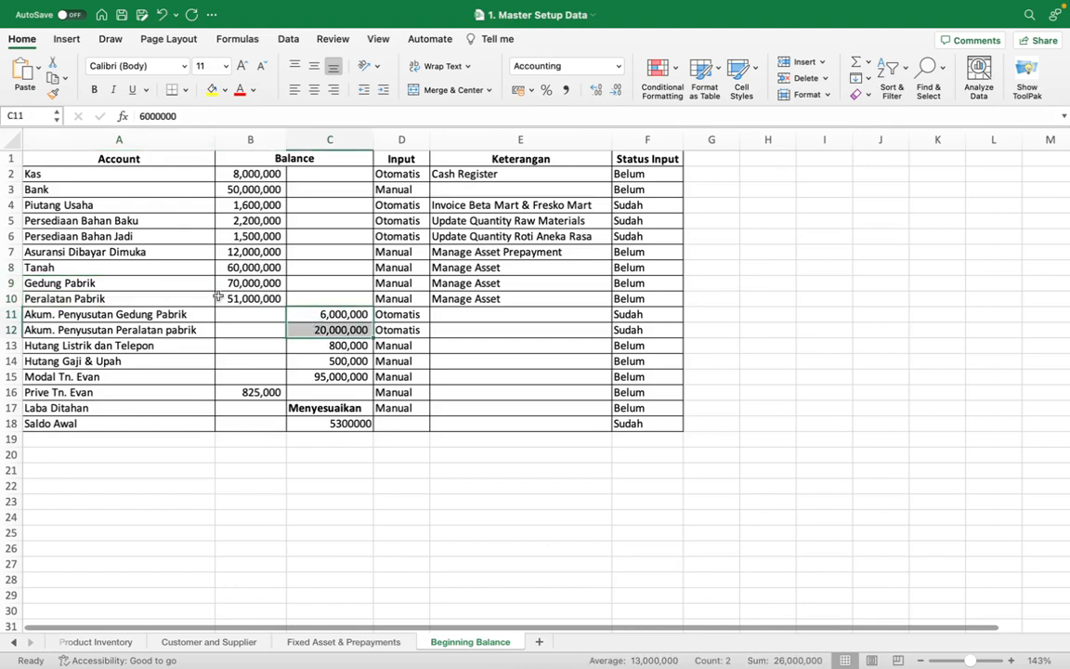
{"action": "left_click_drag", "start_coordinate": [239, 284], "coordinate": [240, 299]}
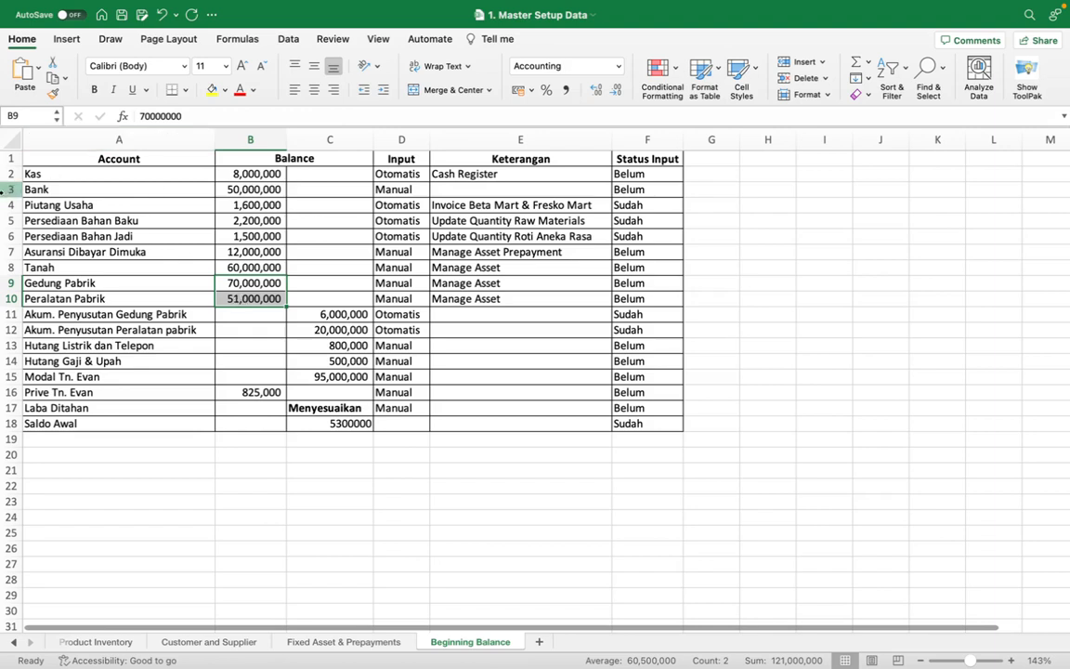
{"action": "left_click", "coordinate": [72, 177]}
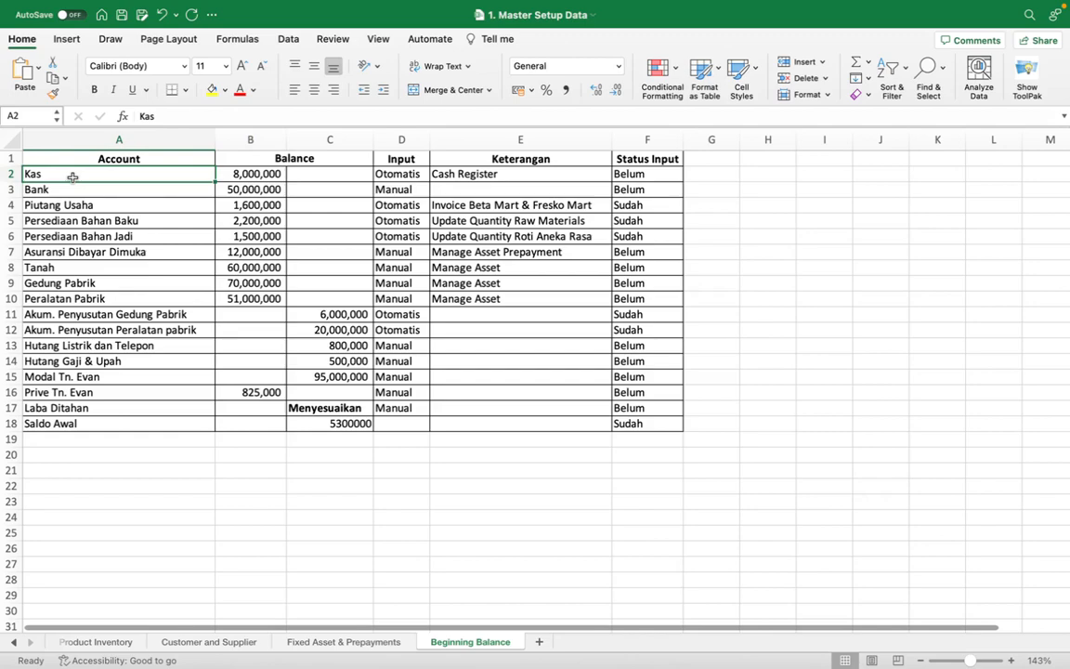
Switch to Odoo in Chrome and open the Cash journal's transactions from the Accounting dashboard
{"action": "key", "text": "ctrl+Up"}
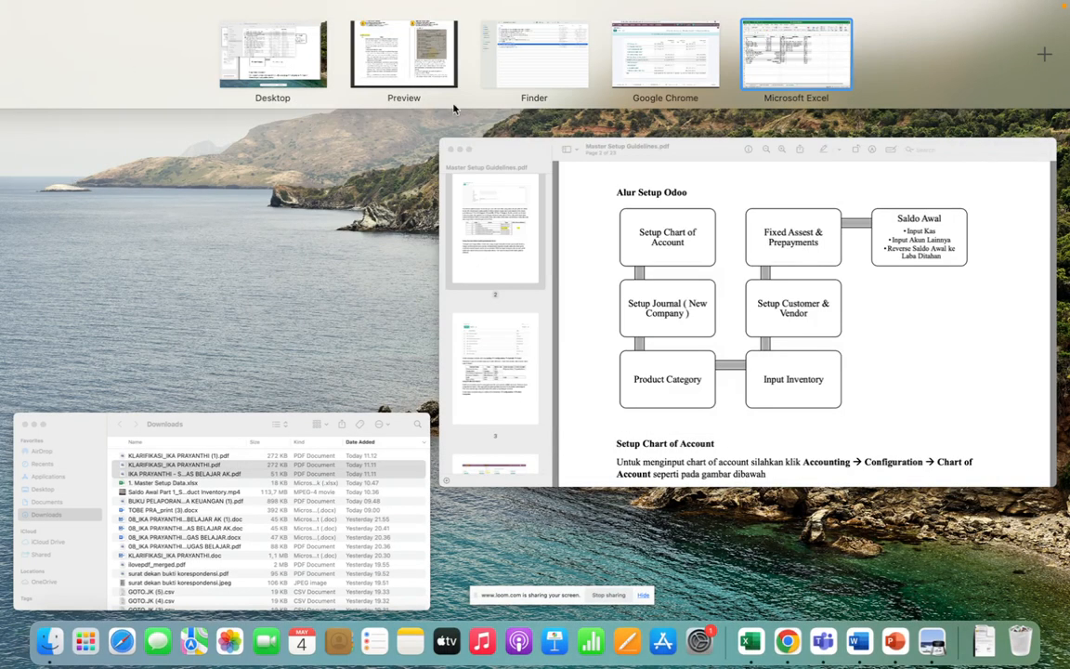
{"action": "left_click", "coordinate": [641, 81]}
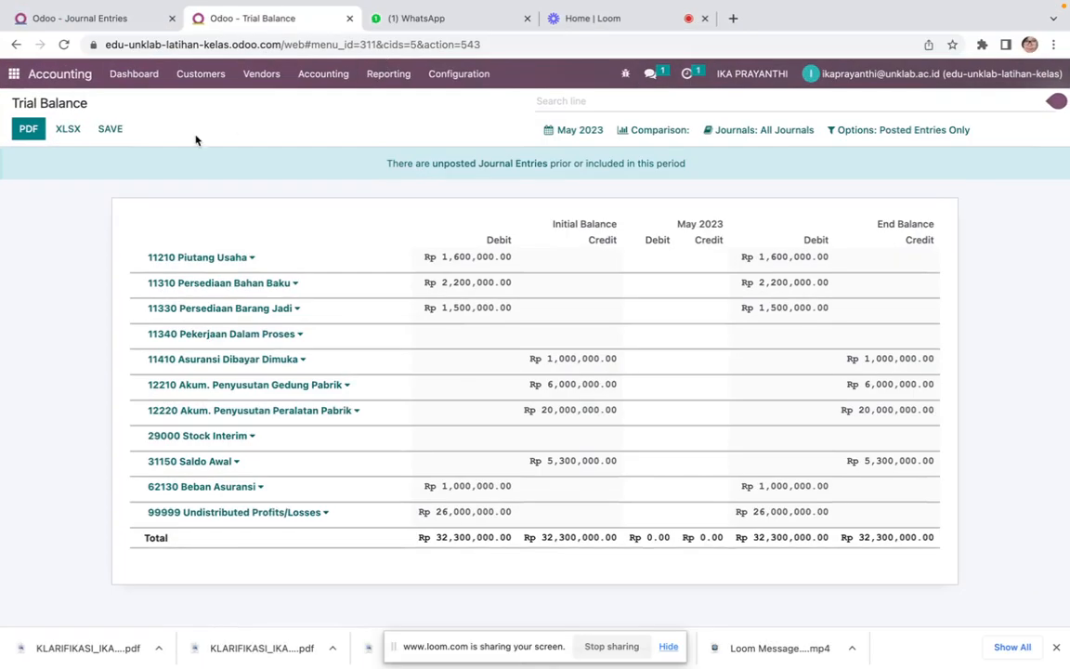
{"action": "left_click", "coordinate": [14, 74]}
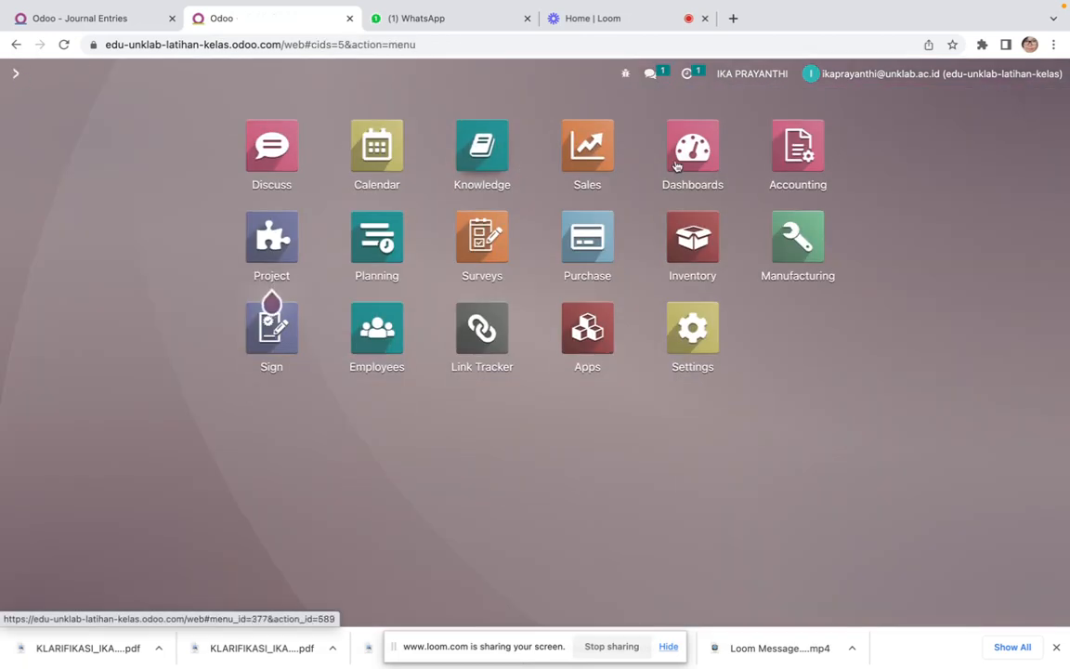
{"action": "left_click", "coordinate": [806, 154]}
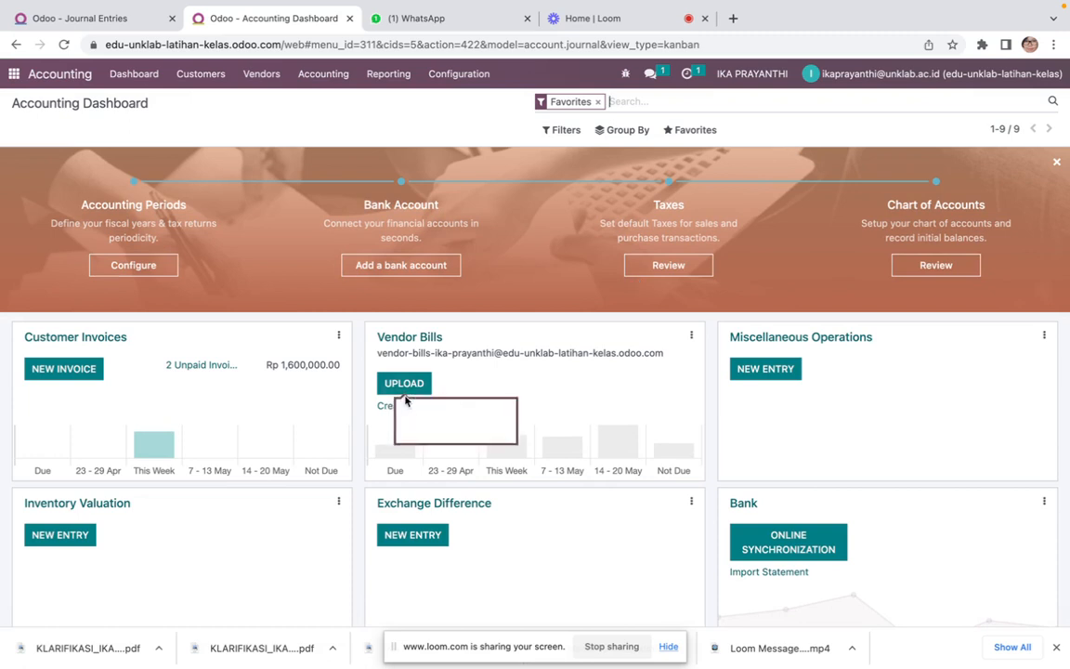
{"action": "scroll", "coordinate": [375, 346], "scroll_direction": "down", "scroll_amount": 3}
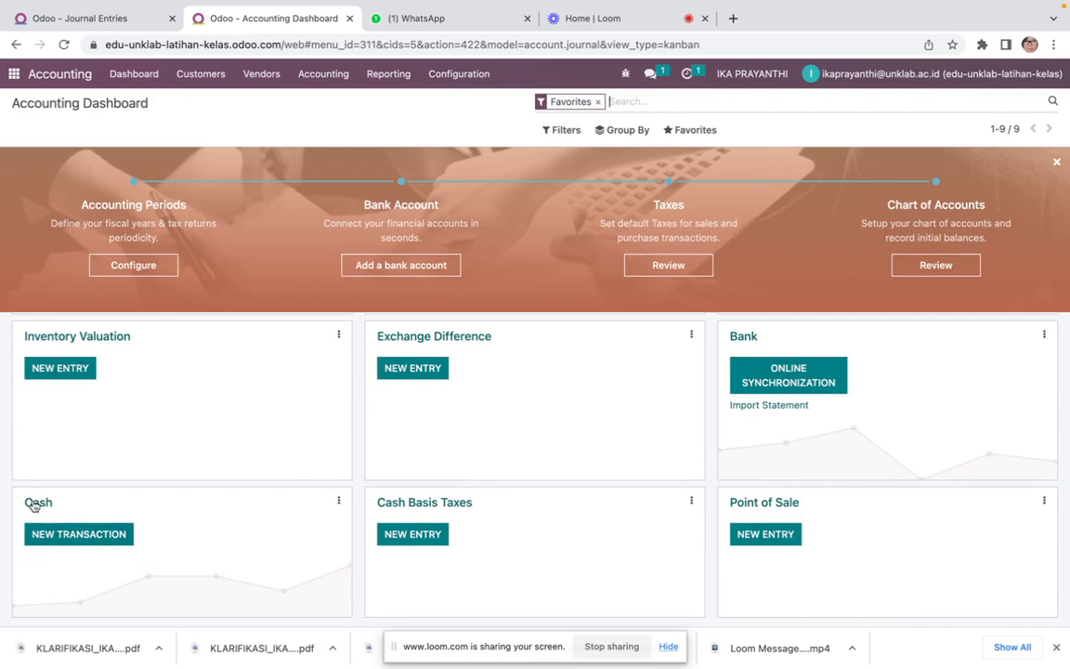
{"action": "left_click", "coordinate": [33, 505]}
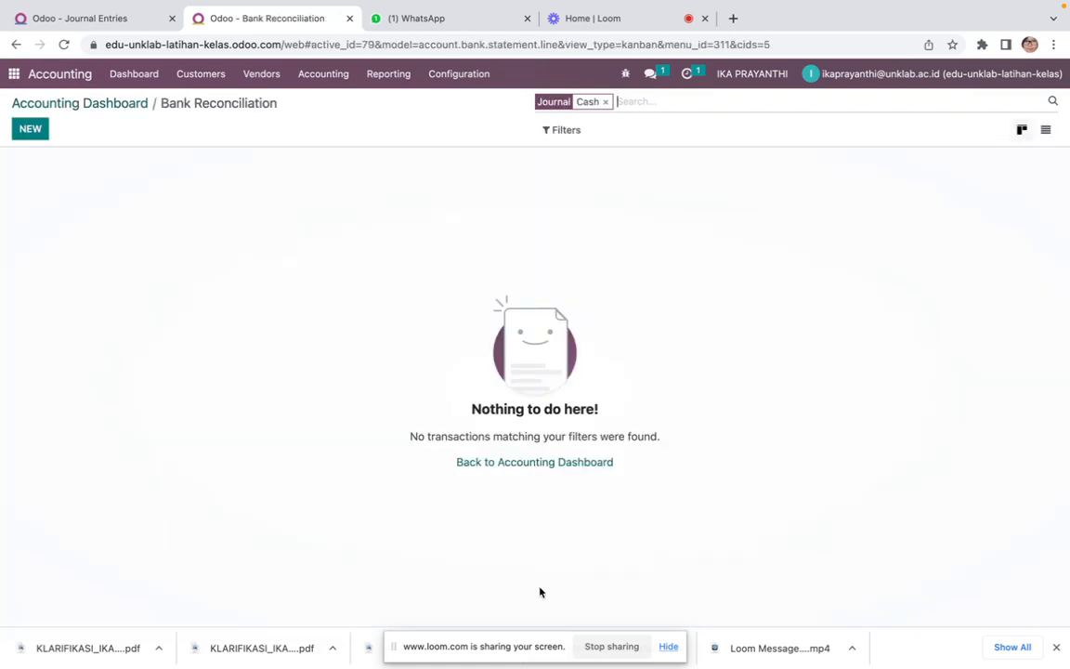
{"action": "left_click", "coordinate": [43, 136]}
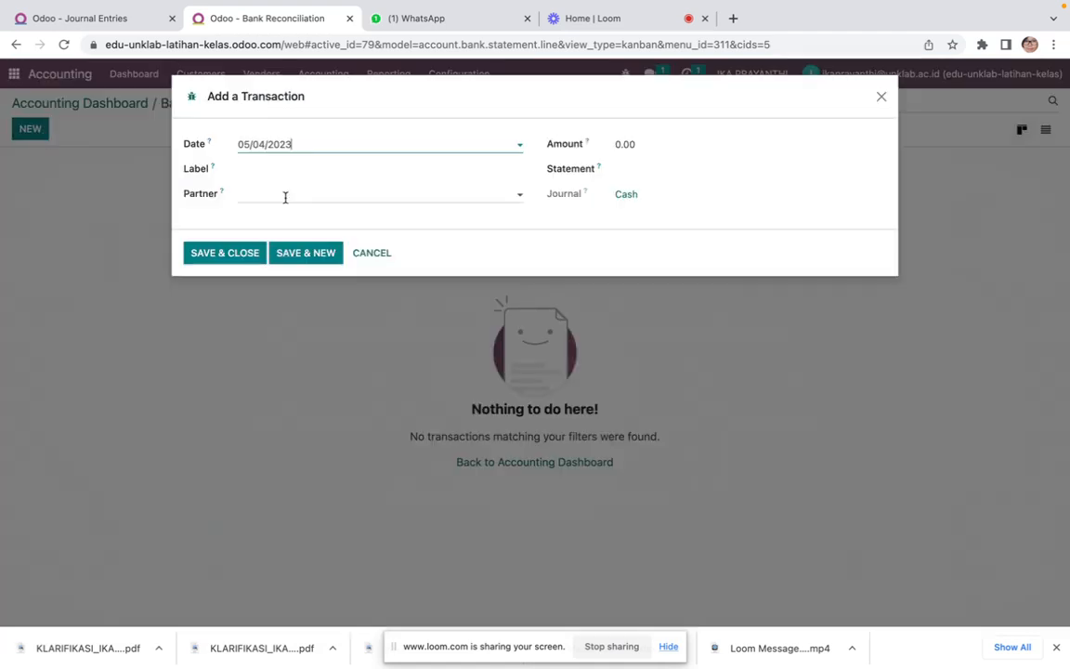
{"action": "left_click", "coordinate": [310, 149]}
{"action": "left_click", "coordinate": [300, 180]}
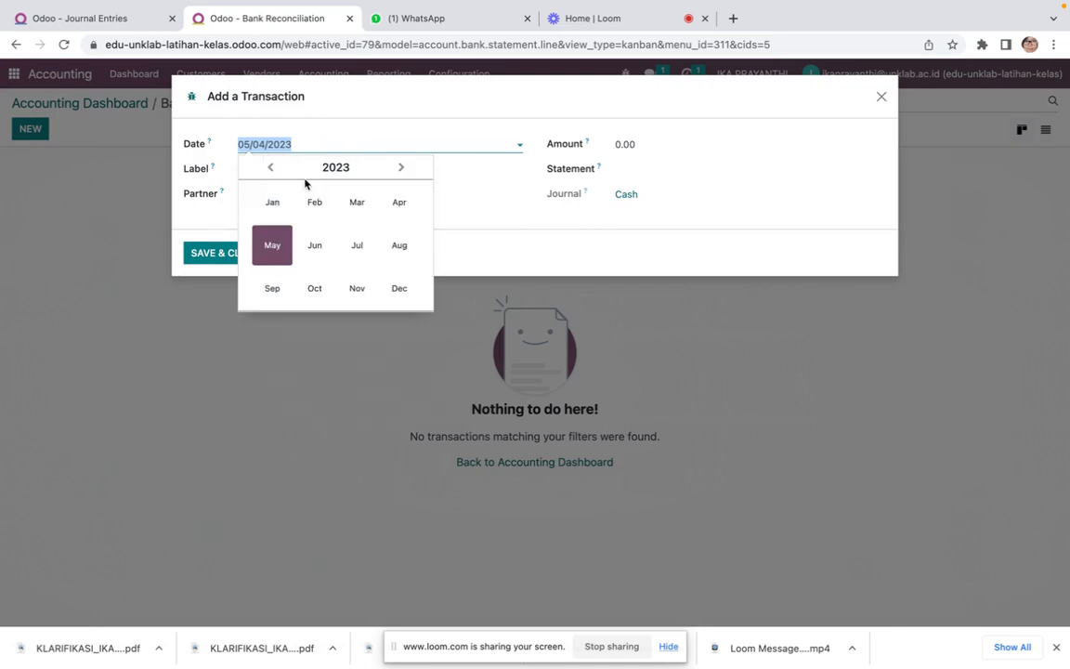
{"action": "left_click", "coordinate": [271, 209]}
{"action": "left_click", "coordinate": [324, 356]}
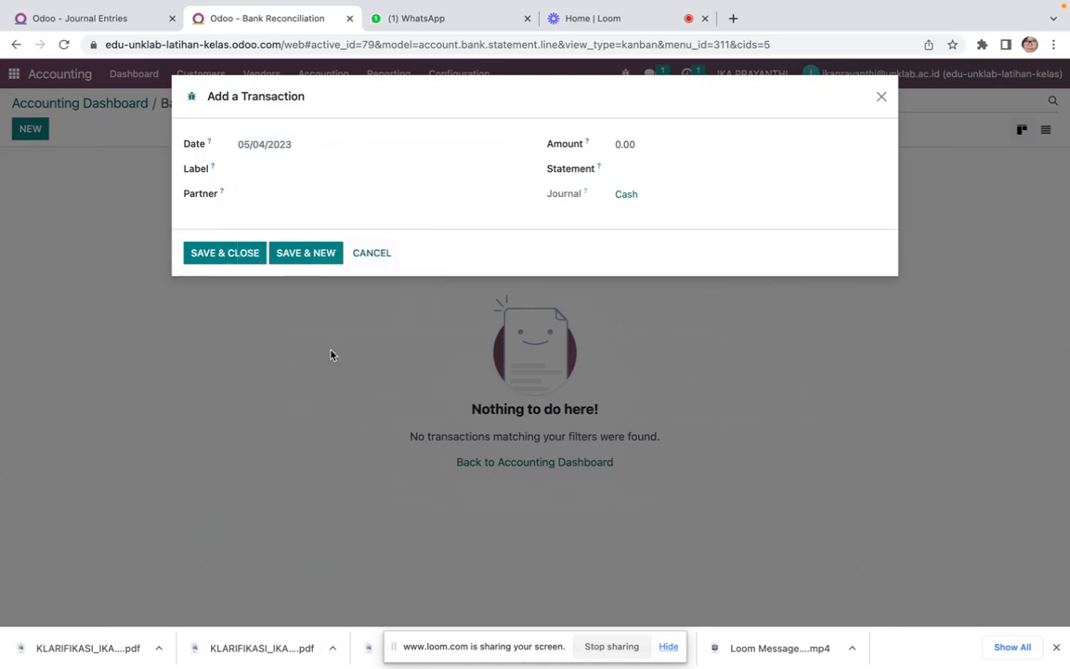
{"action": "left_click", "coordinate": [260, 170]}
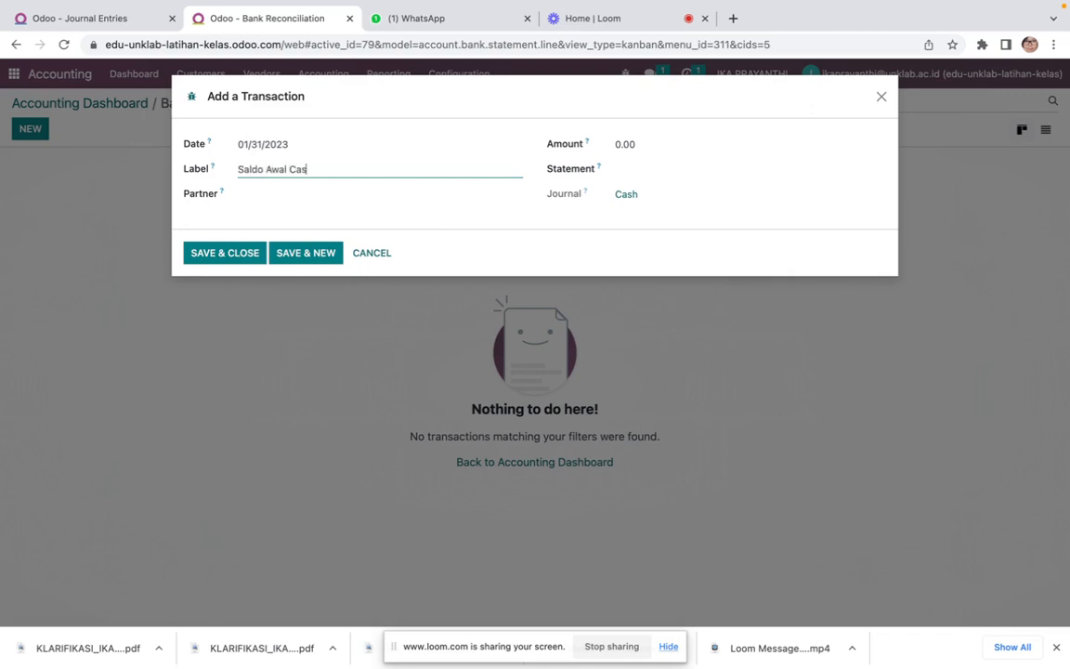
{"action": "left_click", "coordinate": [652, 144]}
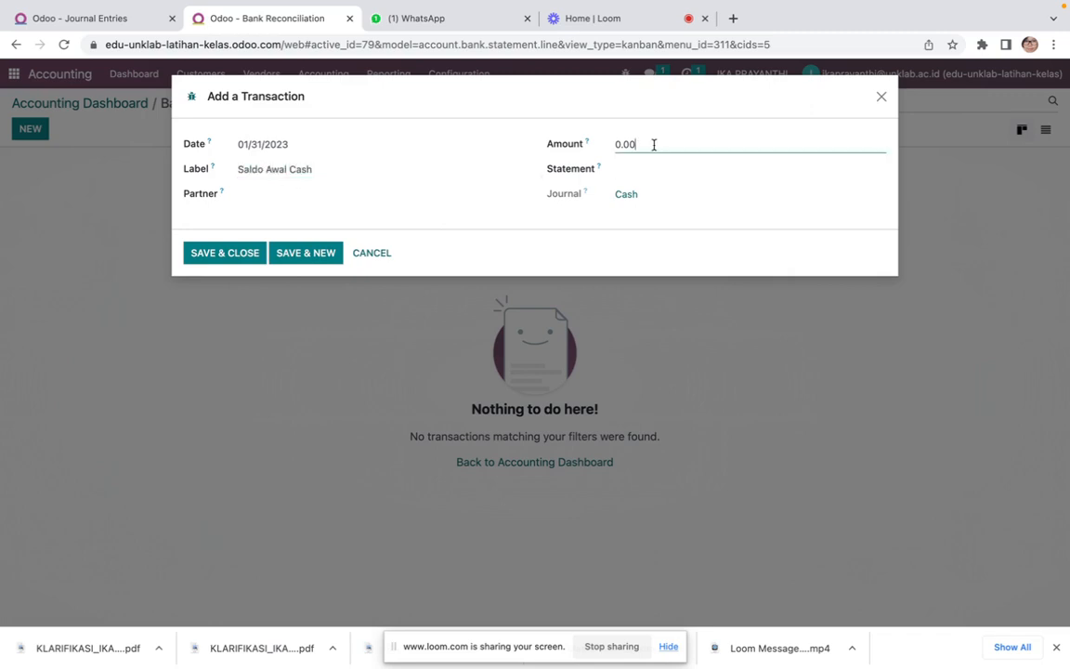
{"action": "type", "text": "8,000,00"}
{"action": "key", "text": "Tab"}
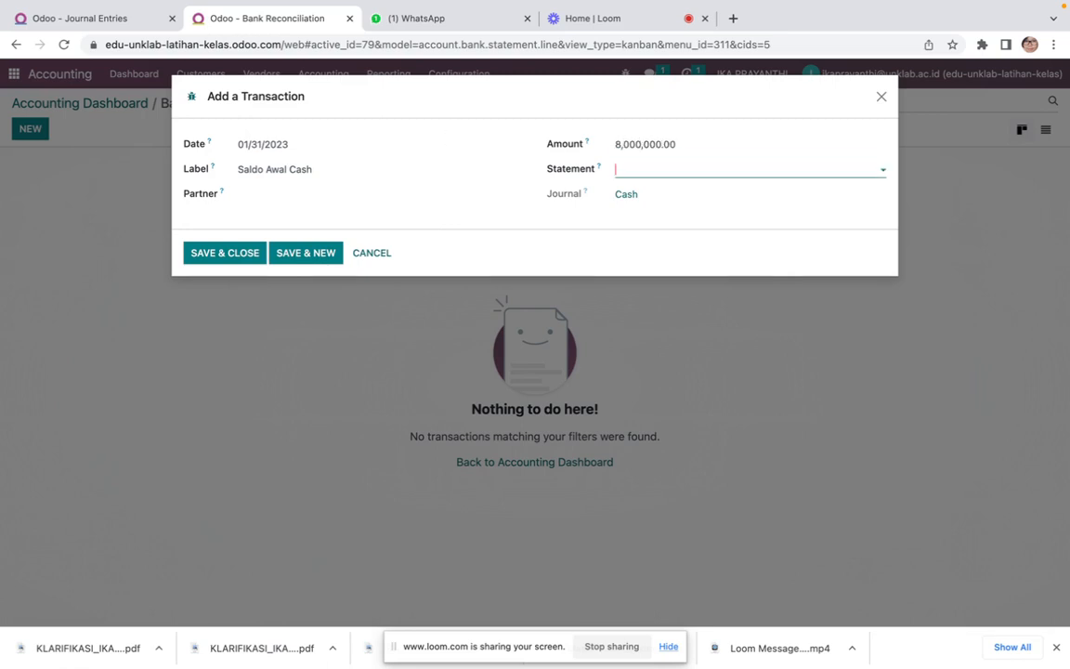
{"action": "left_click", "coordinate": [625, 169]}
{"action": "left_click", "coordinate": [774, 200]}
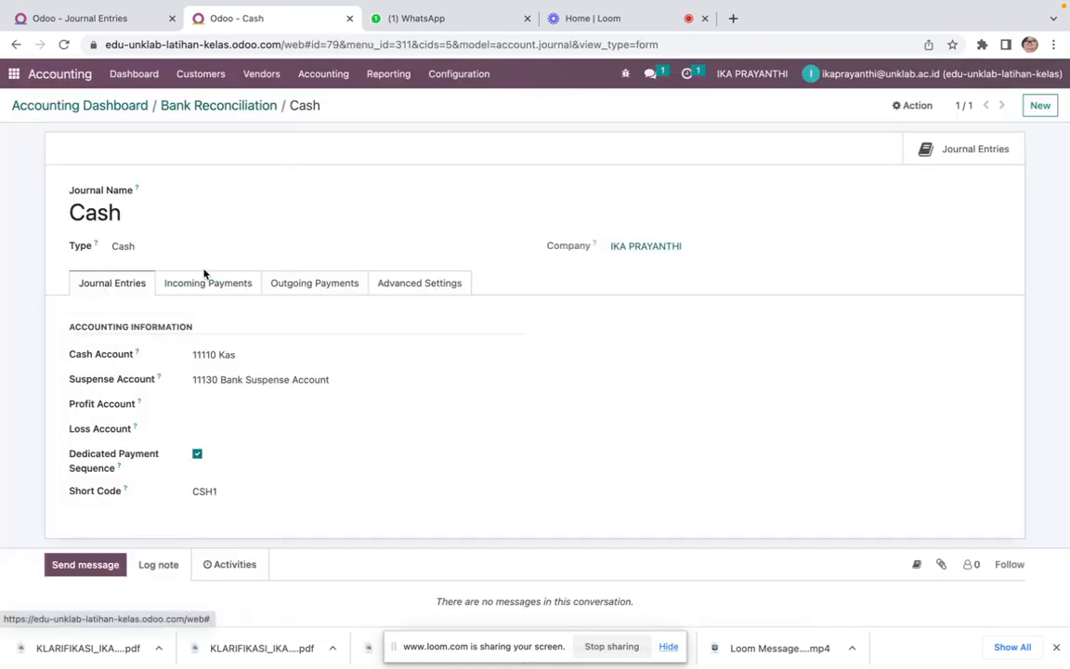
{"action": "left_click", "coordinate": [112, 105]}
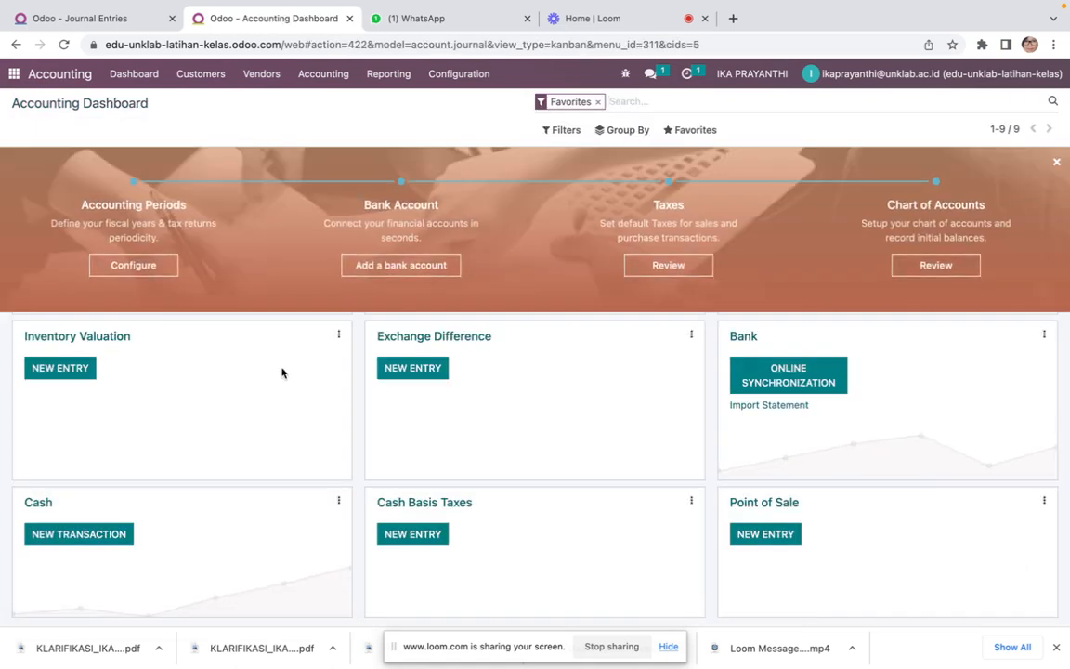
{"action": "left_click", "coordinate": [37, 508]}
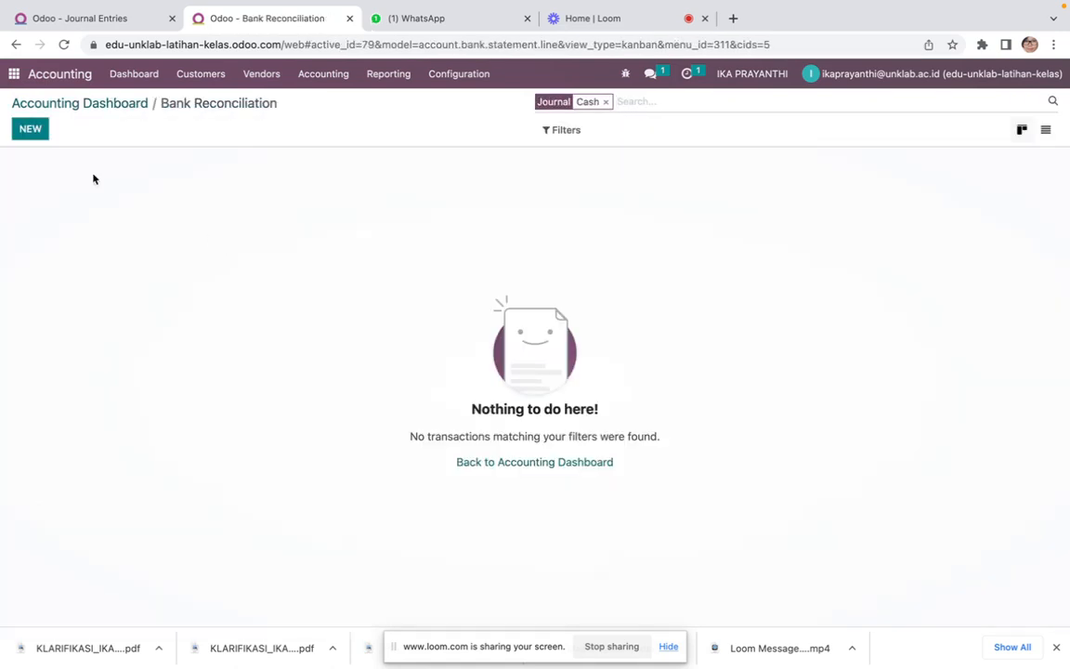
Start a new transaction in the Cash journal and date it 01/31/2023
{"action": "left_click", "coordinate": [31, 130]}
{"action": "left_click", "coordinate": [300, 146]}
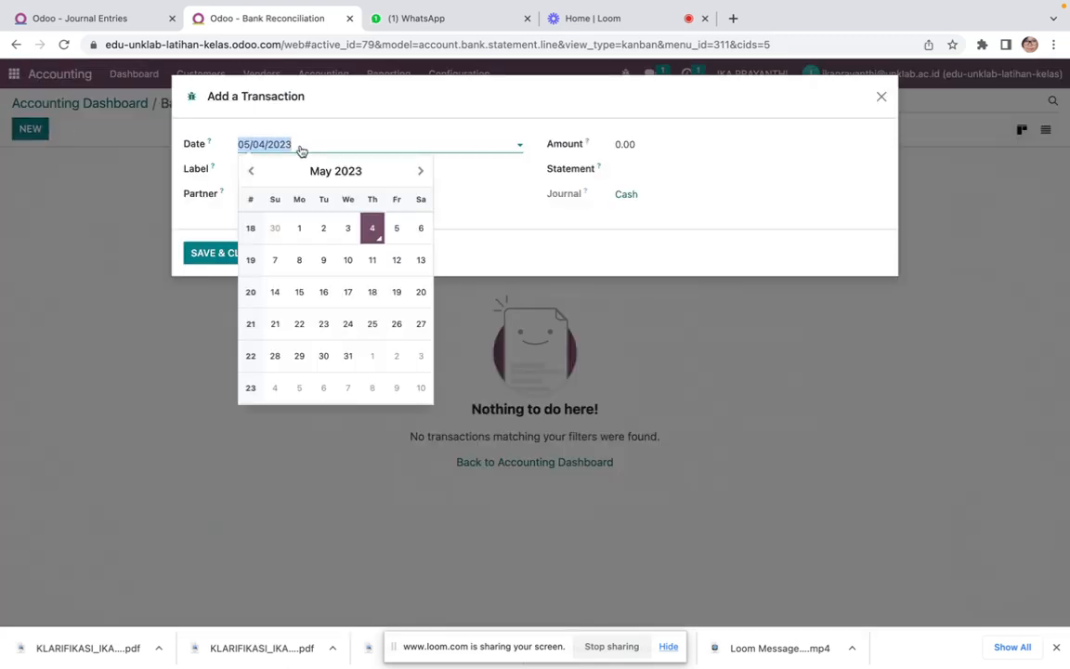
{"action": "left_click", "coordinate": [311, 177]}
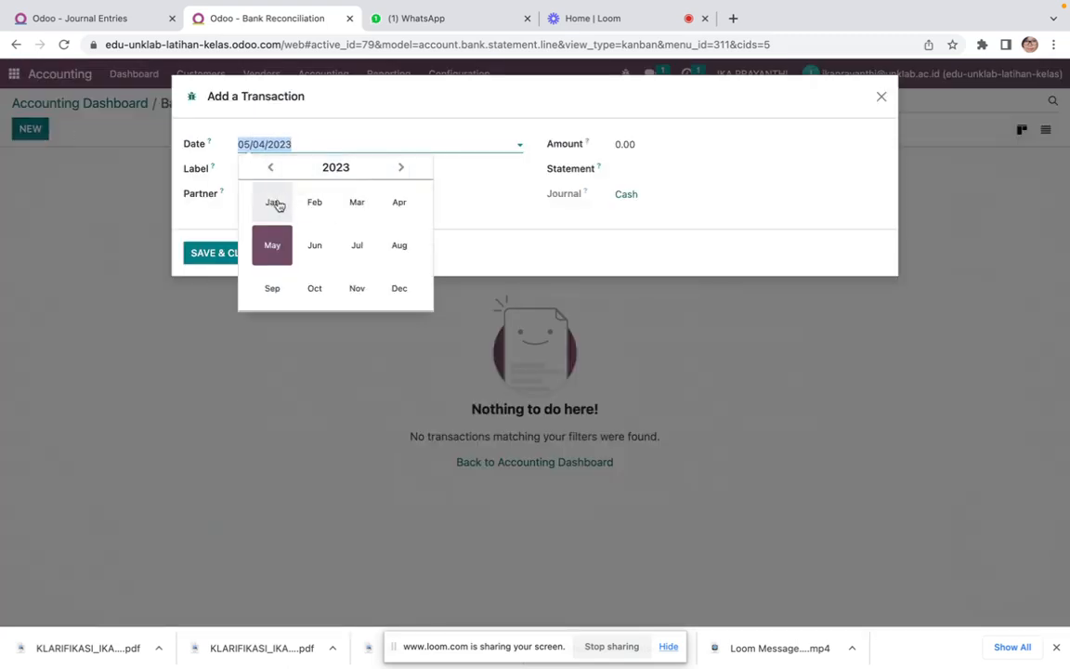
{"action": "left_click", "coordinate": [275, 203]}
{"action": "left_click", "coordinate": [325, 355]}
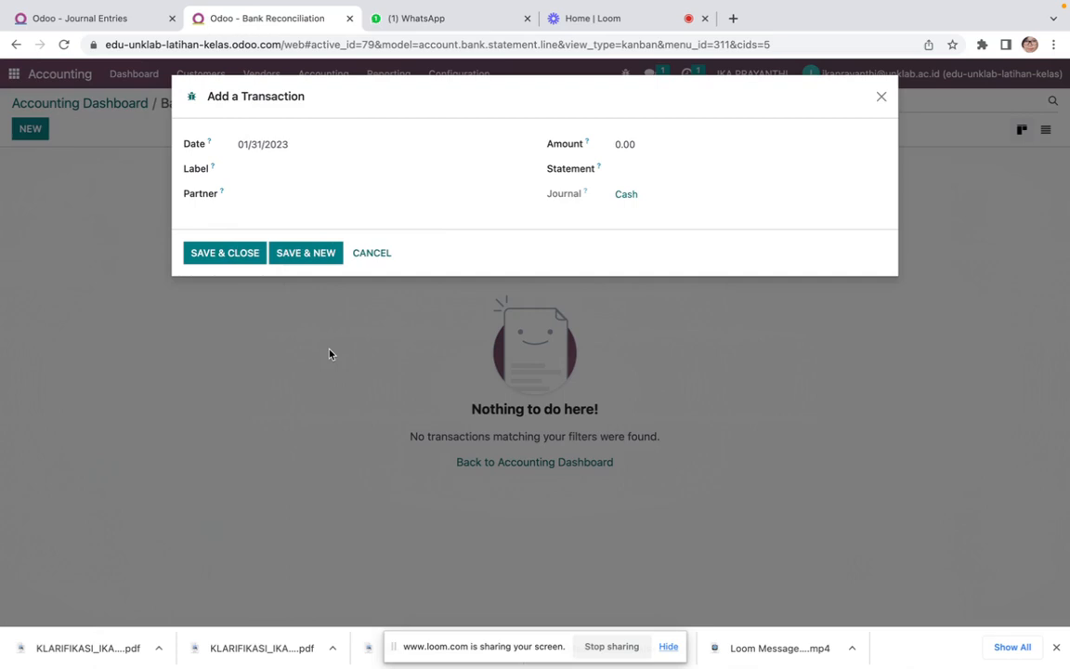
Label the transaction "Saldo Awal Cash", set its amount to 8,000,000, and save and close it
{"action": "left_click", "coordinate": [322, 172]}
{"action": "type", "text": "Saldo Awal Cash"}
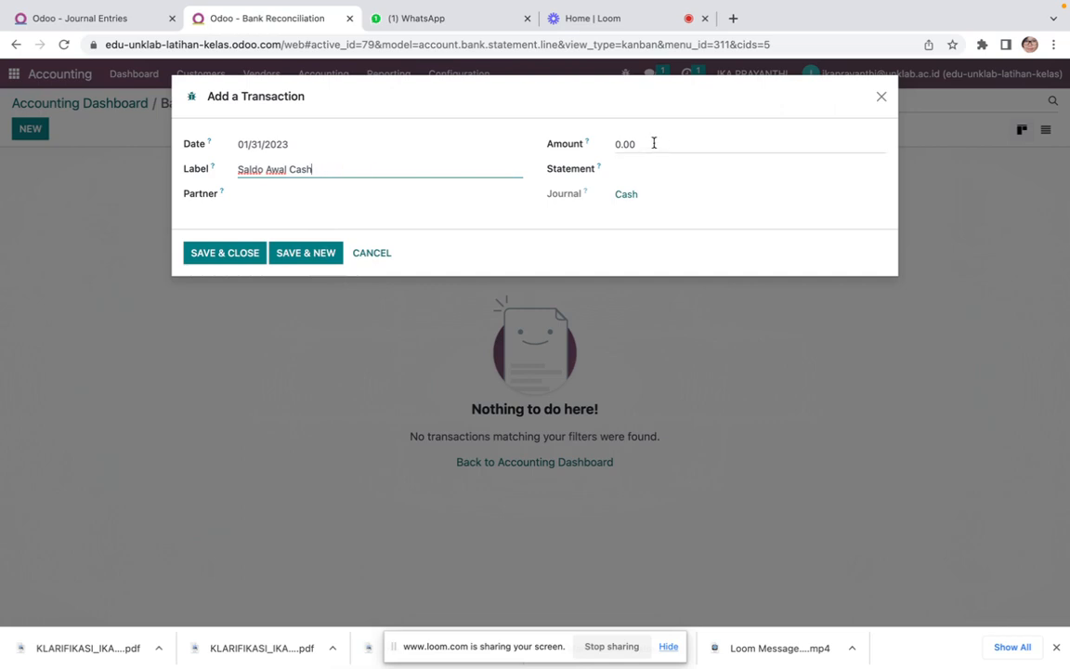
{"action": "left_click", "coordinate": [654, 143]}
{"action": "type", "text": "8000000"}
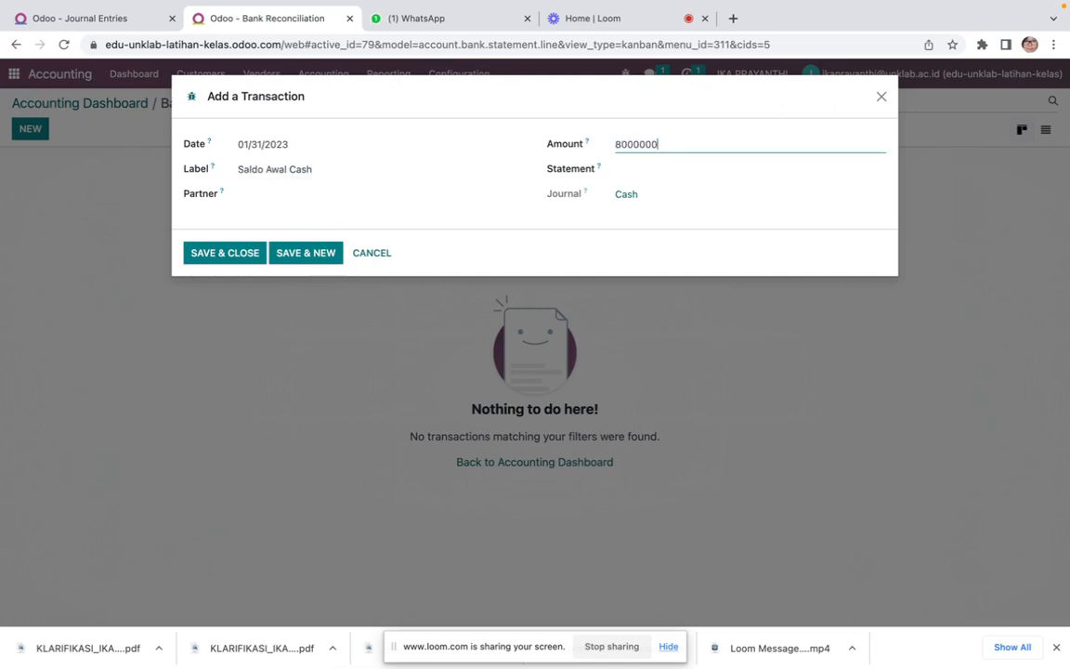
{"action": "key", "text": "Tab"}
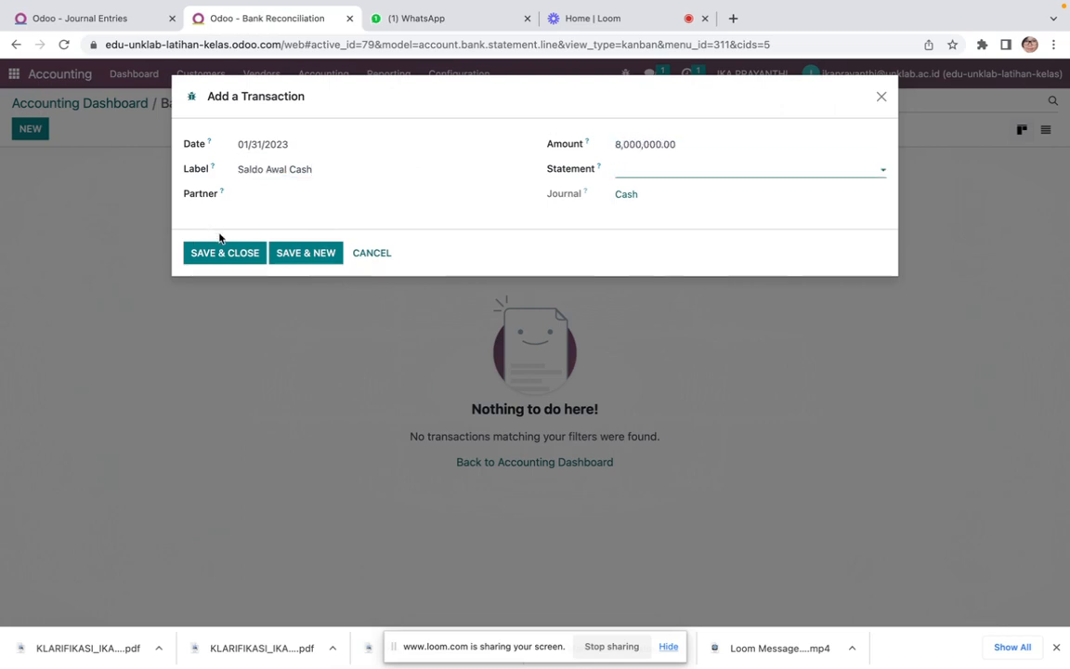
{"action": "left_click", "coordinate": [238, 256]}
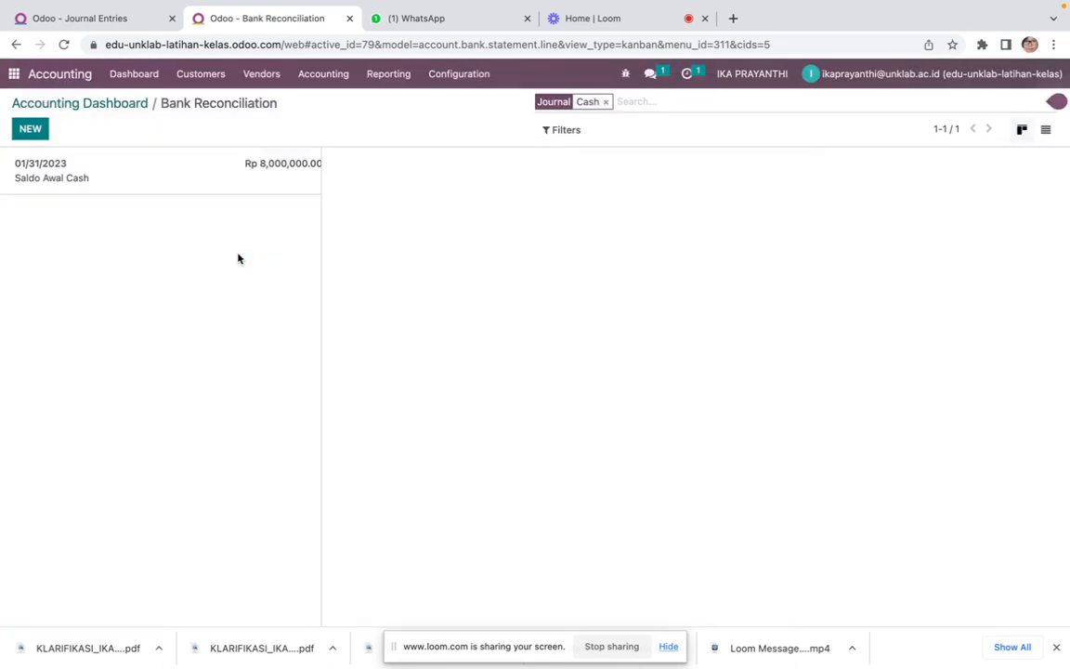
Flag the Saldo Awal Cash transaction as "To check"
{"action": "left_click", "coordinate": [296, 172]}
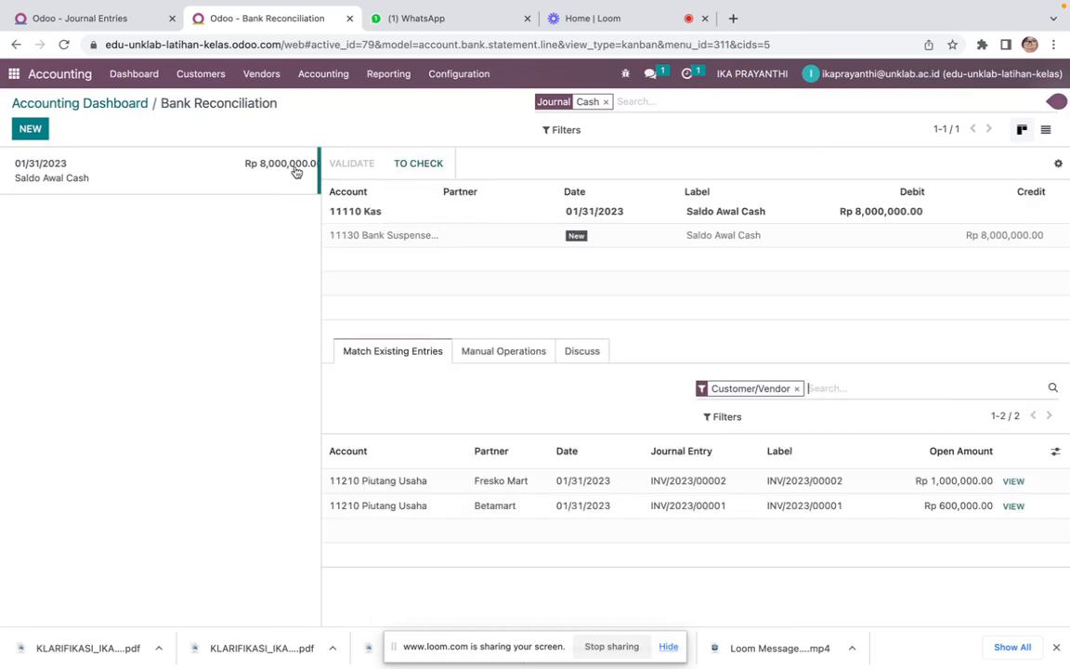
{"action": "left_click", "coordinate": [418, 165]}
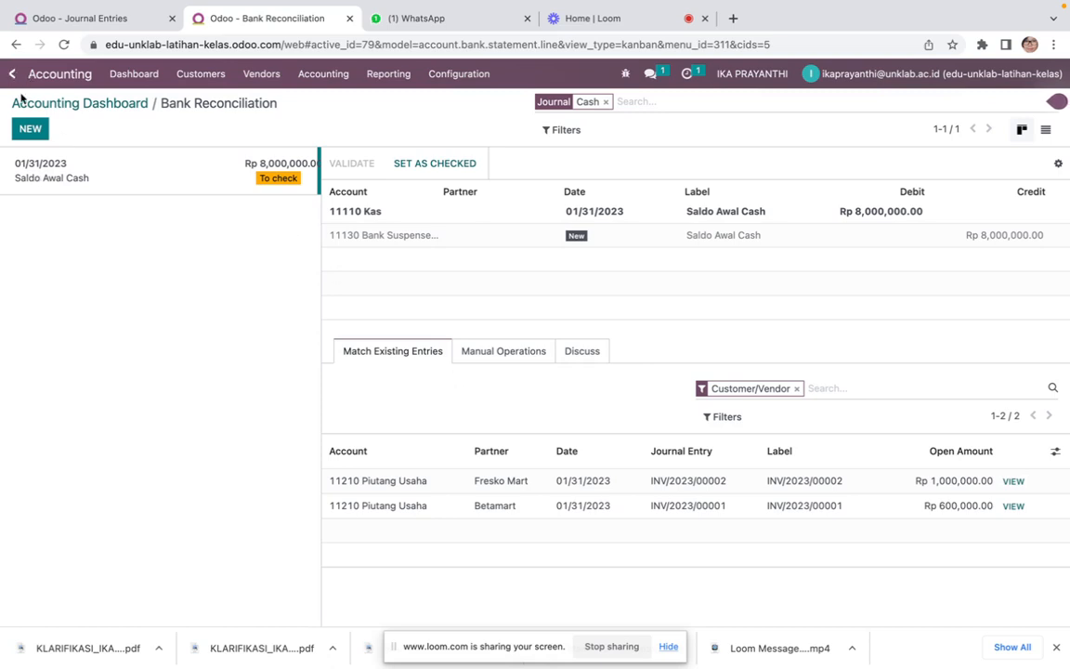
View the Trial Balance report to check the Kas opening balance
{"action": "left_click", "coordinate": [376, 79]}
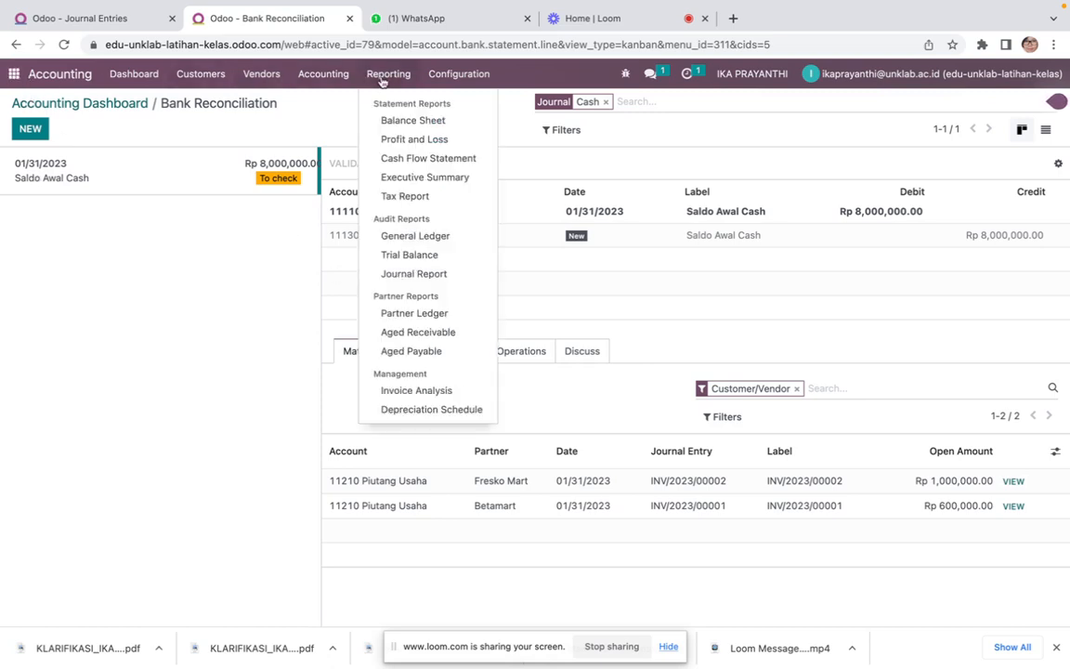
{"action": "left_click", "coordinate": [405, 253]}
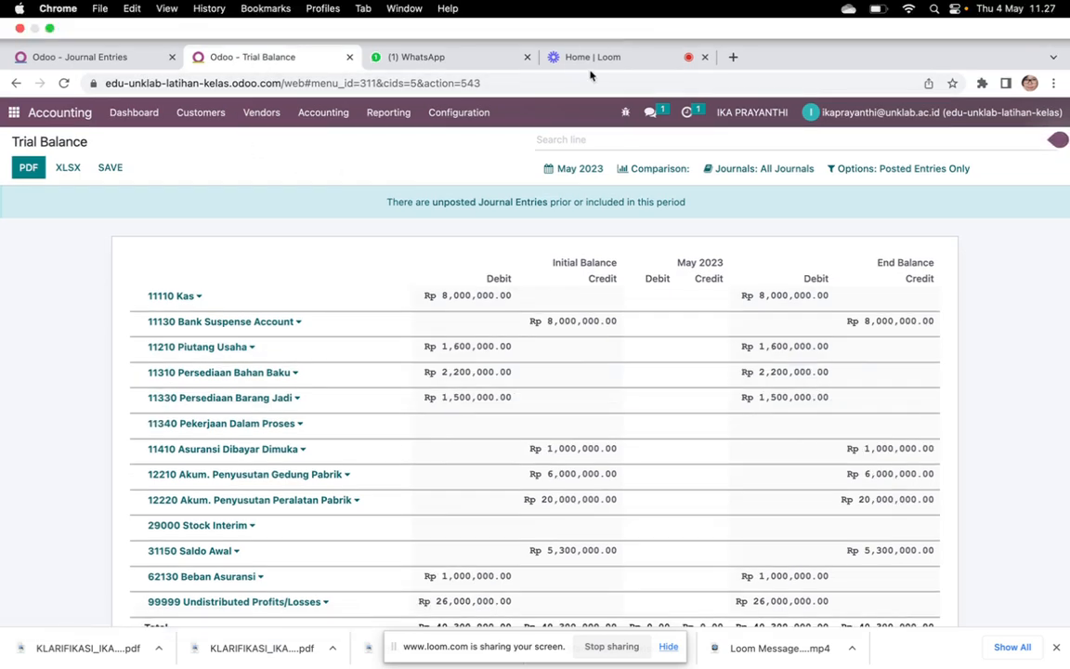
{"action": "left_click", "coordinate": [591, 58]}
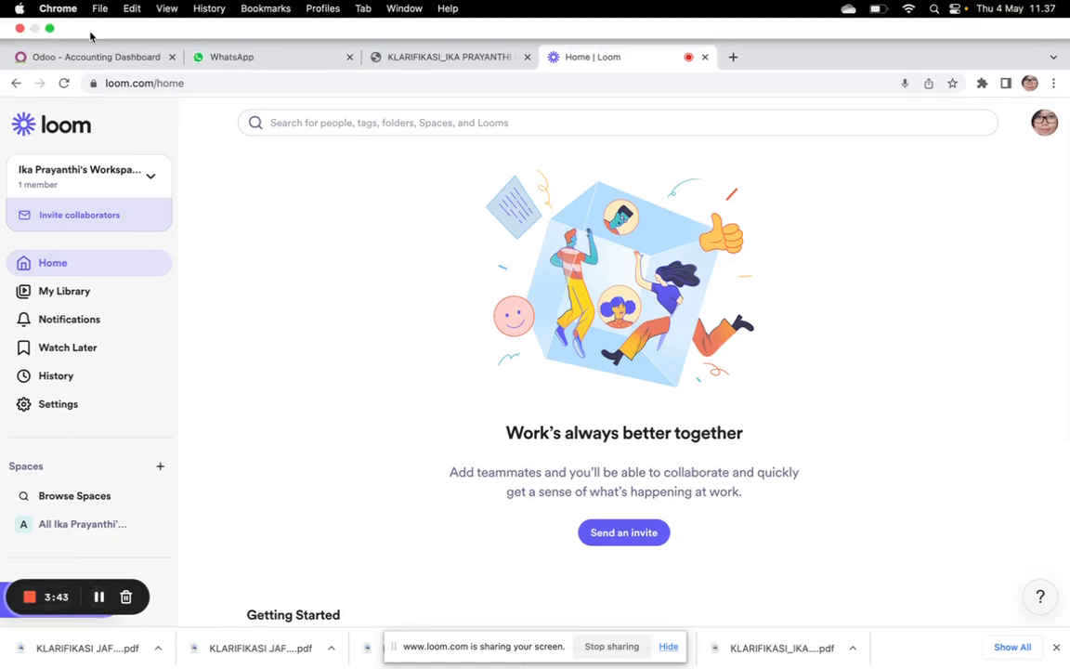
{"action": "left_click", "coordinate": [90, 56]}
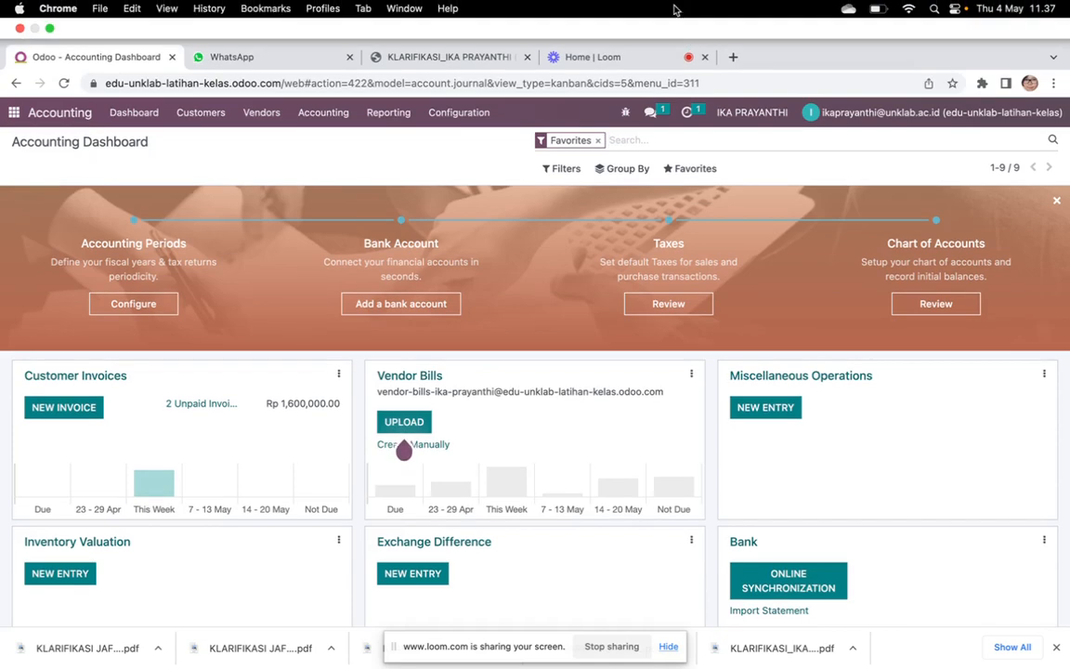
{"action": "left_click", "coordinate": [624, 60]}
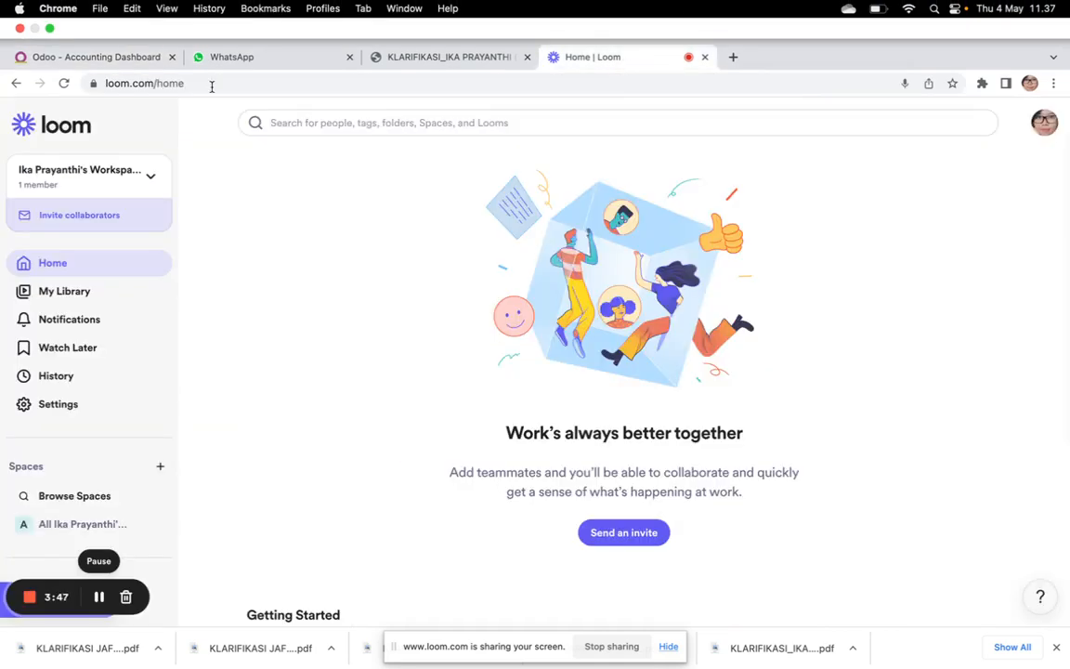
In the Cash journal, set the Saldo Awal Cash transaction's counterpart account to 31150 Saldo Awal and validate it
{"action": "left_click", "coordinate": [112, 56]}
{"action": "scroll", "coordinate": [170, 427], "scroll_direction": "down", "scroll_amount": 4}
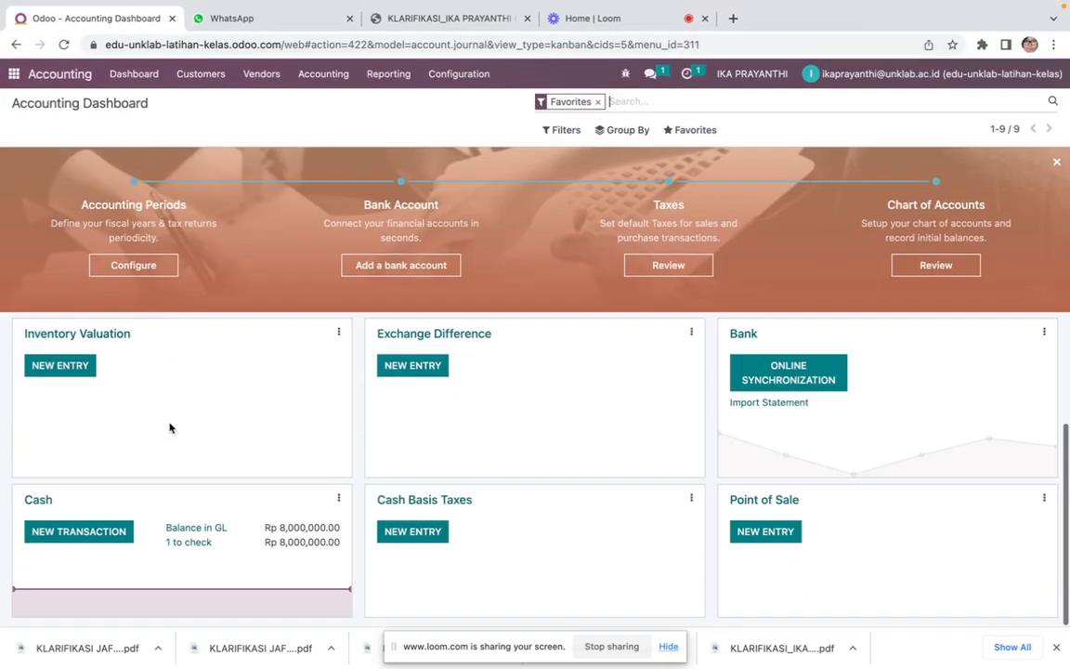
{"action": "left_click", "coordinate": [40, 502]}
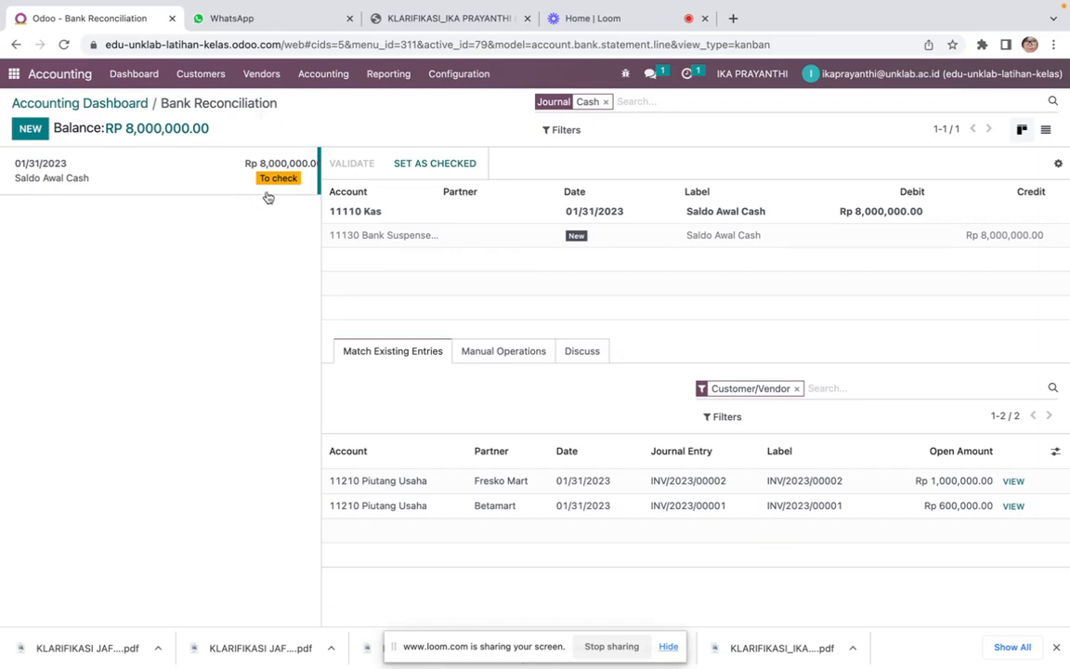
{"action": "left_click", "coordinate": [404, 239]}
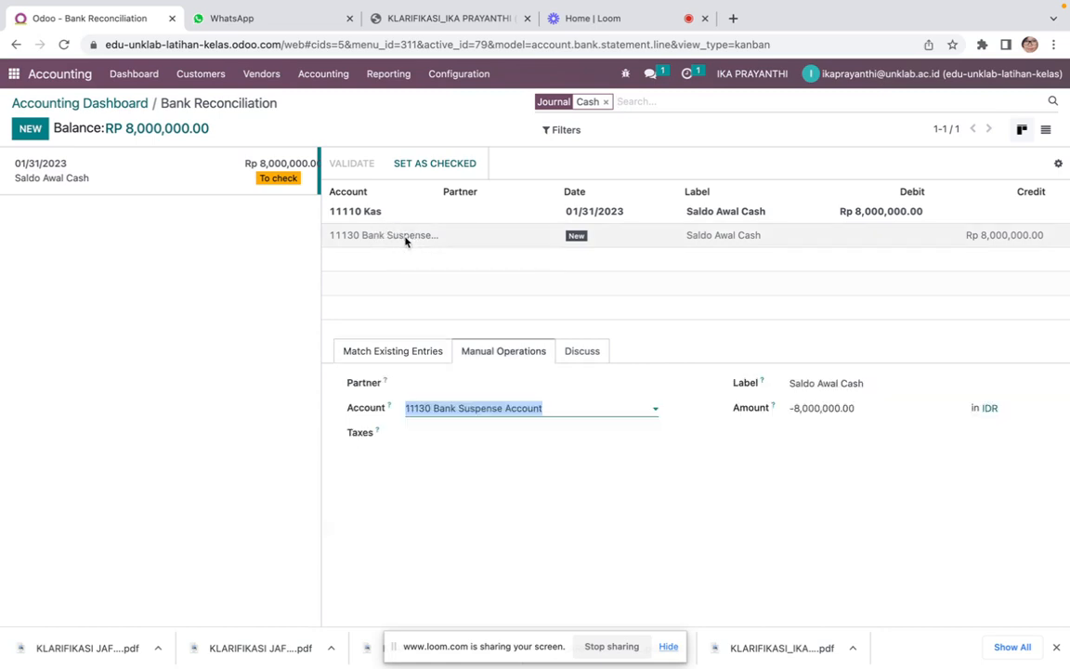
{"action": "type", "text": "saldo"}
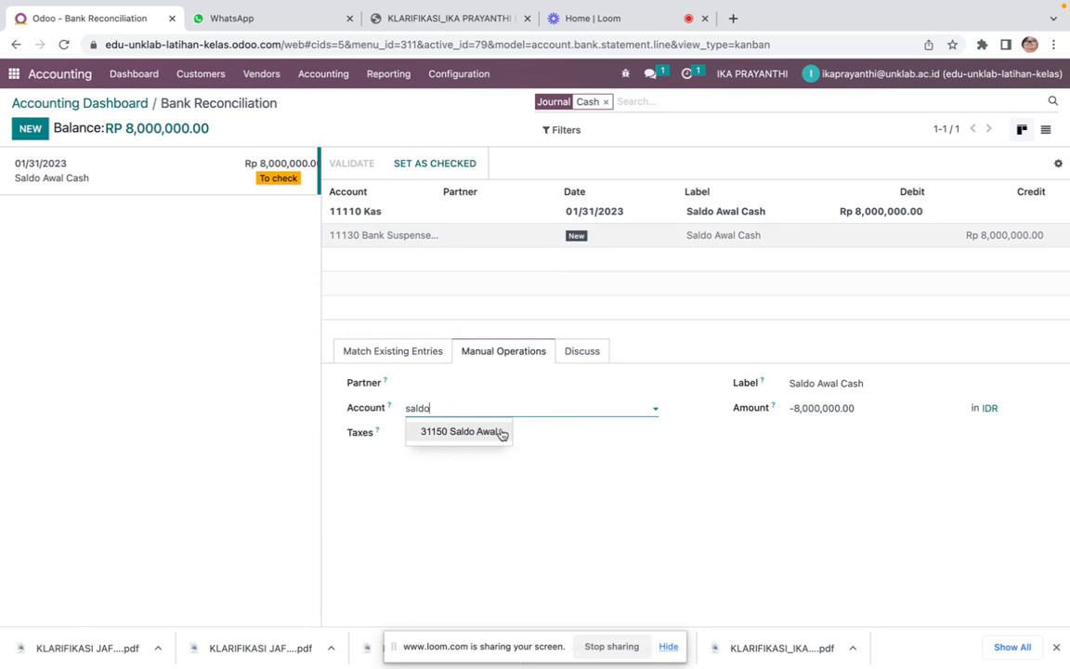
{"action": "left_click", "coordinate": [499, 432]}
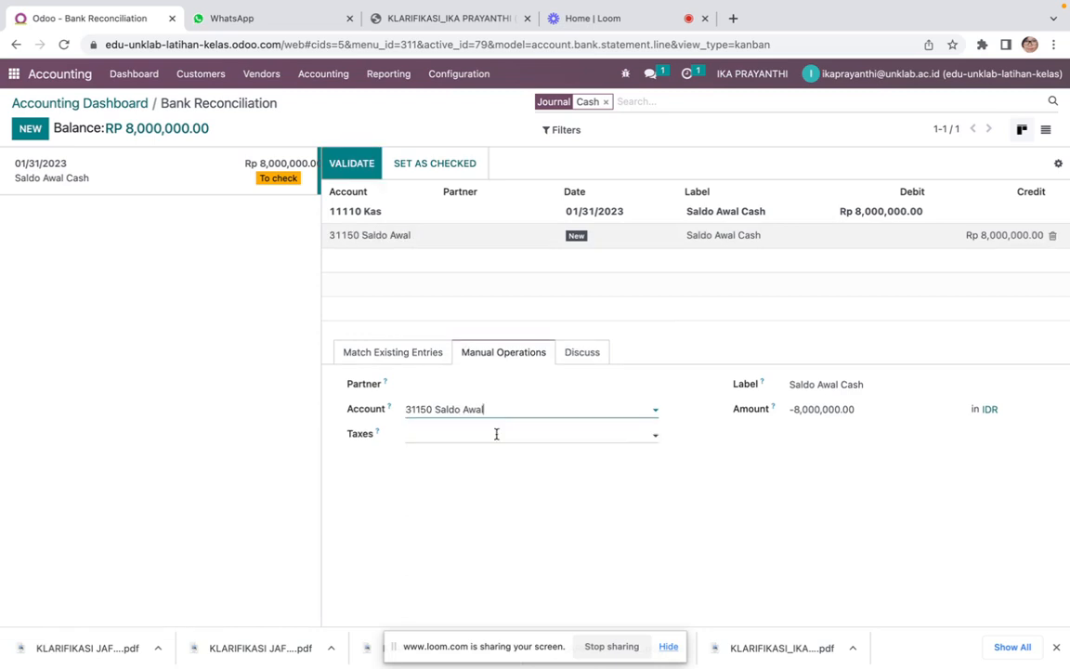
{"action": "left_click", "coordinate": [355, 167]}
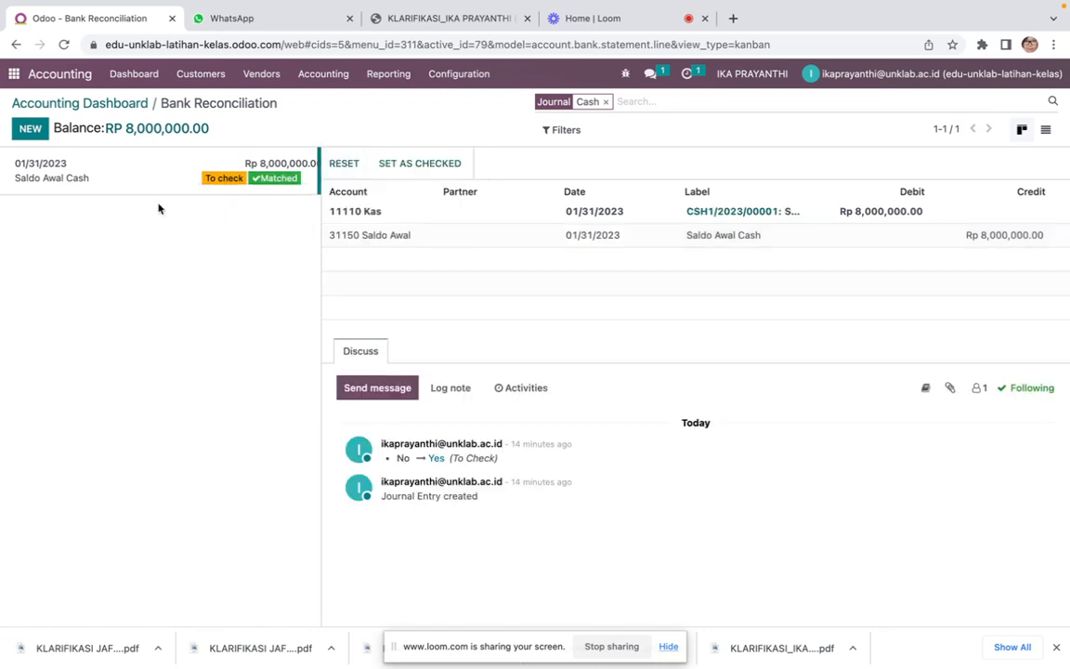
Open the Cash journal entry from the posted journal entries to check its debit and credit accounts
{"action": "left_click", "coordinate": [14, 73]}
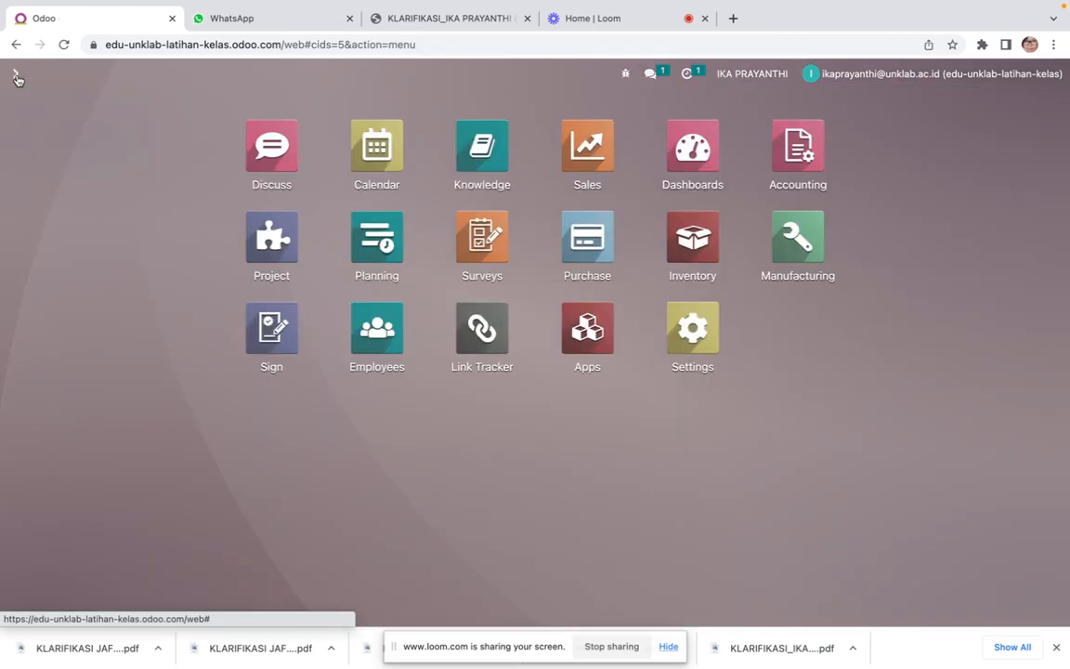
{"action": "left_click", "coordinate": [790, 152]}
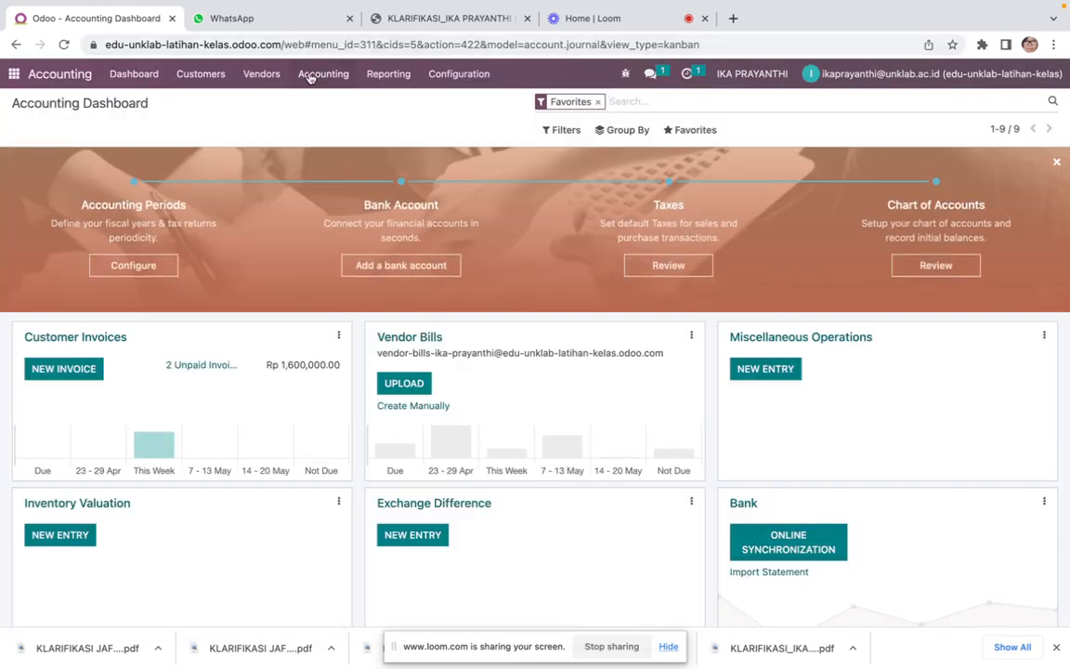
{"action": "left_click", "coordinate": [323, 74]}
{"action": "left_click", "coordinate": [320, 121]}
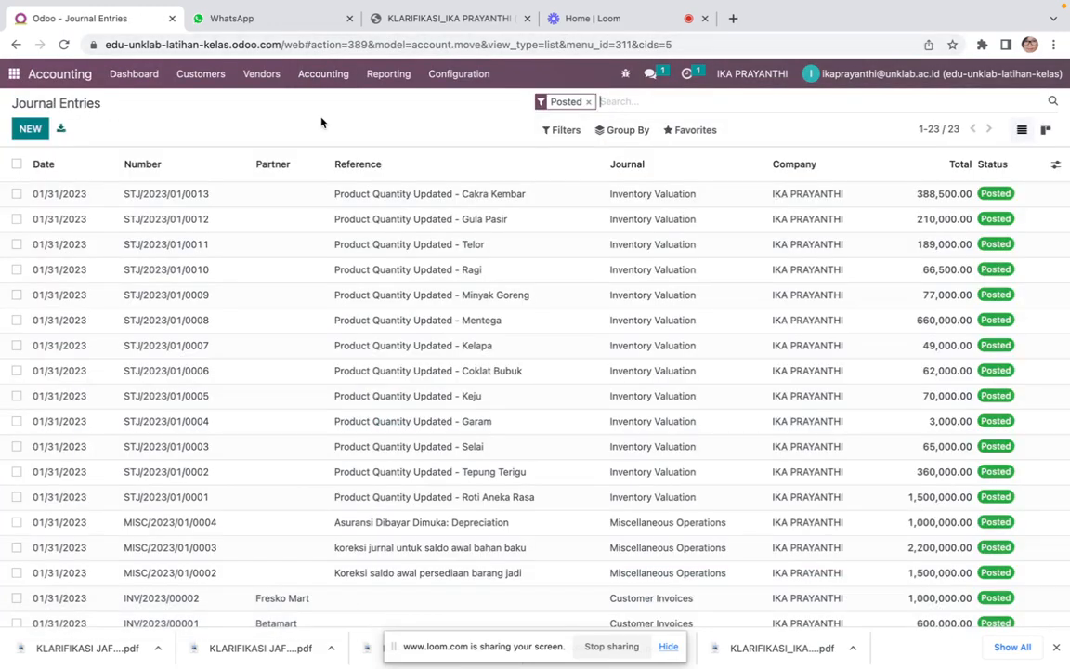
{"action": "scroll", "coordinate": [249, 320], "scroll_direction": "down", "scroll_amount": 3}
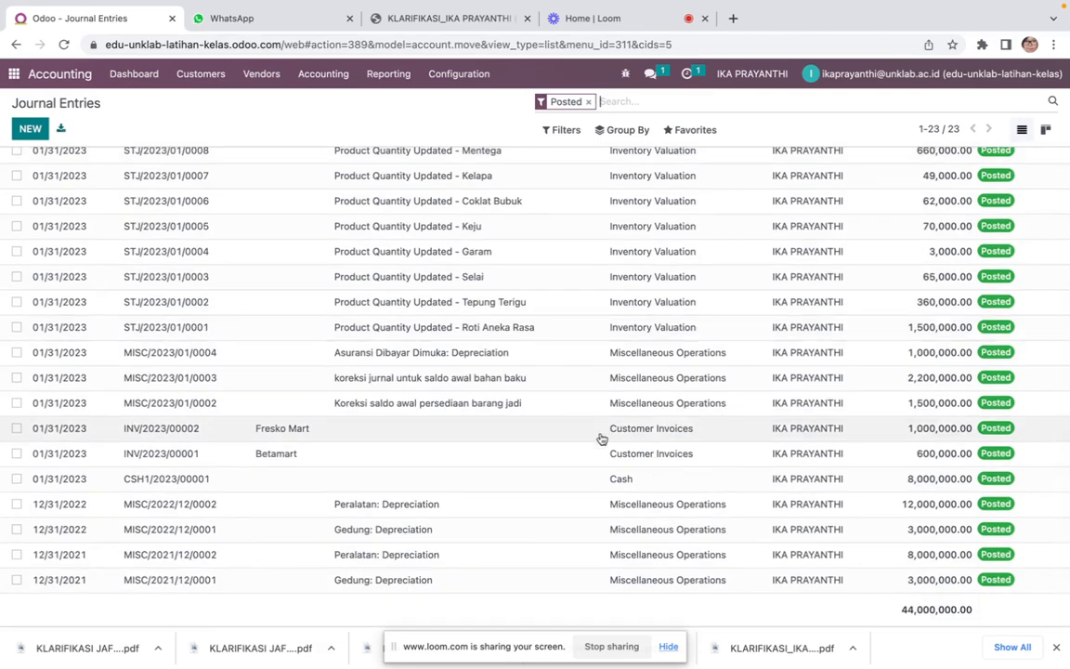
{"action": "left_click", "coordinate": [628, 479]}
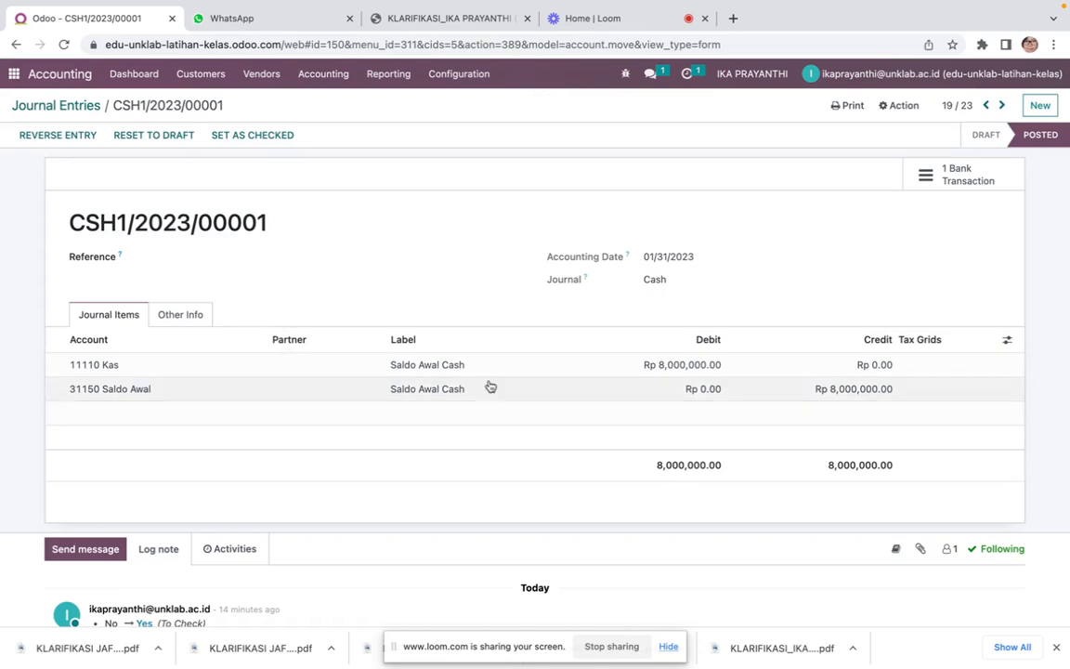
{"action": "left_click", "coordinate": [602, 19]}
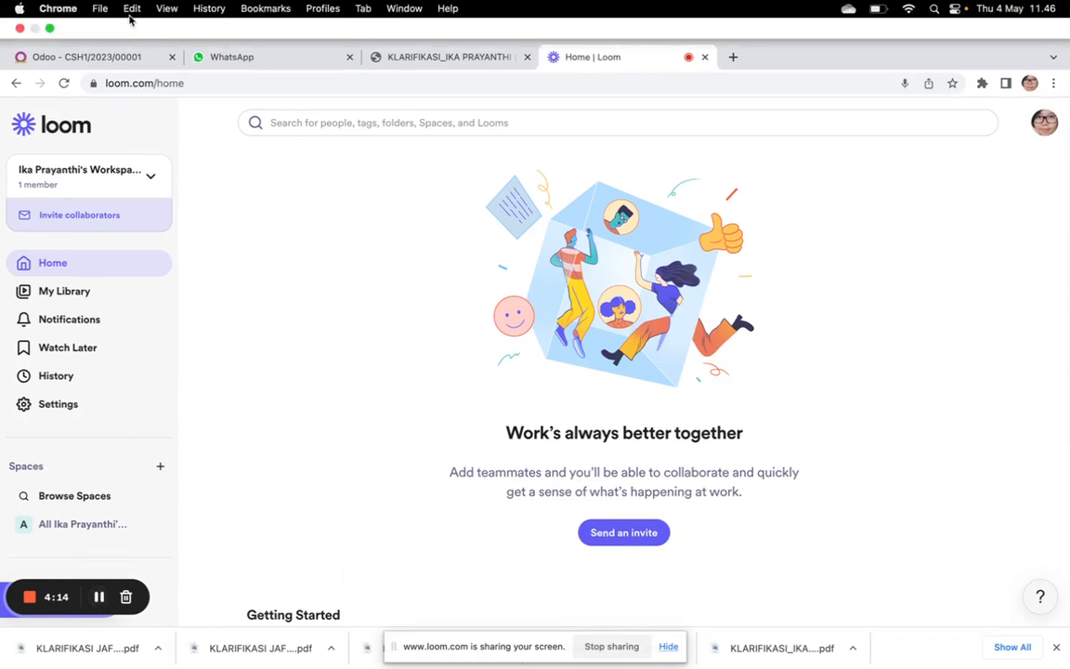
{"action": "left_click", "coordinate": [100, 54]}
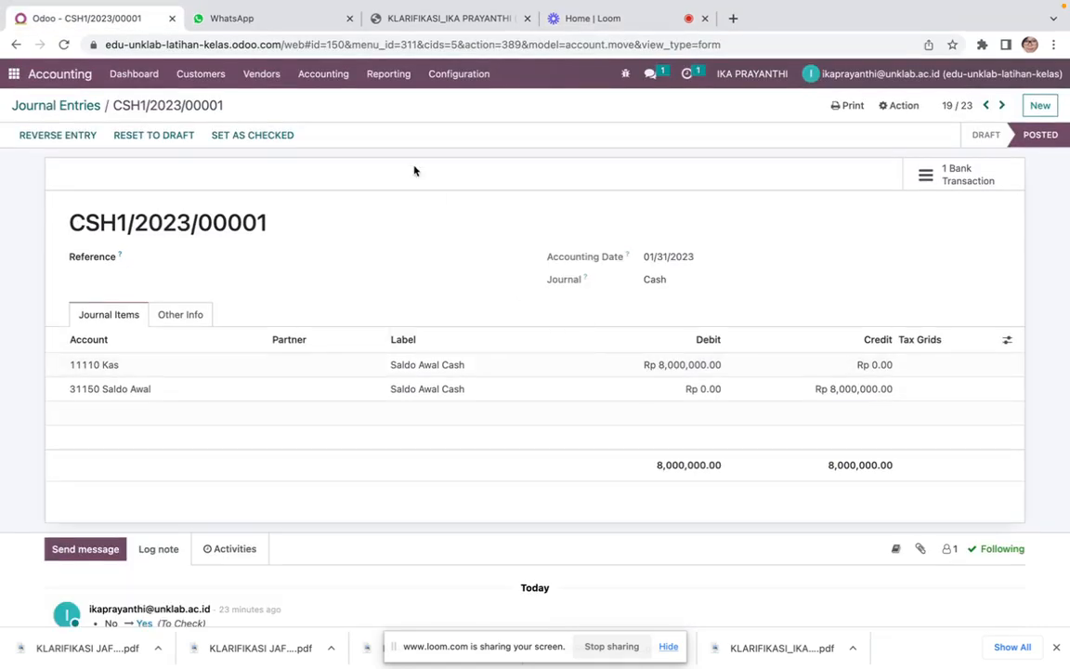
Return to the journal entries list and switch to Excel to review the Beginning Balance sheet's accounts and input status
{"action": "left_click", "coordinate": [74, 105]}
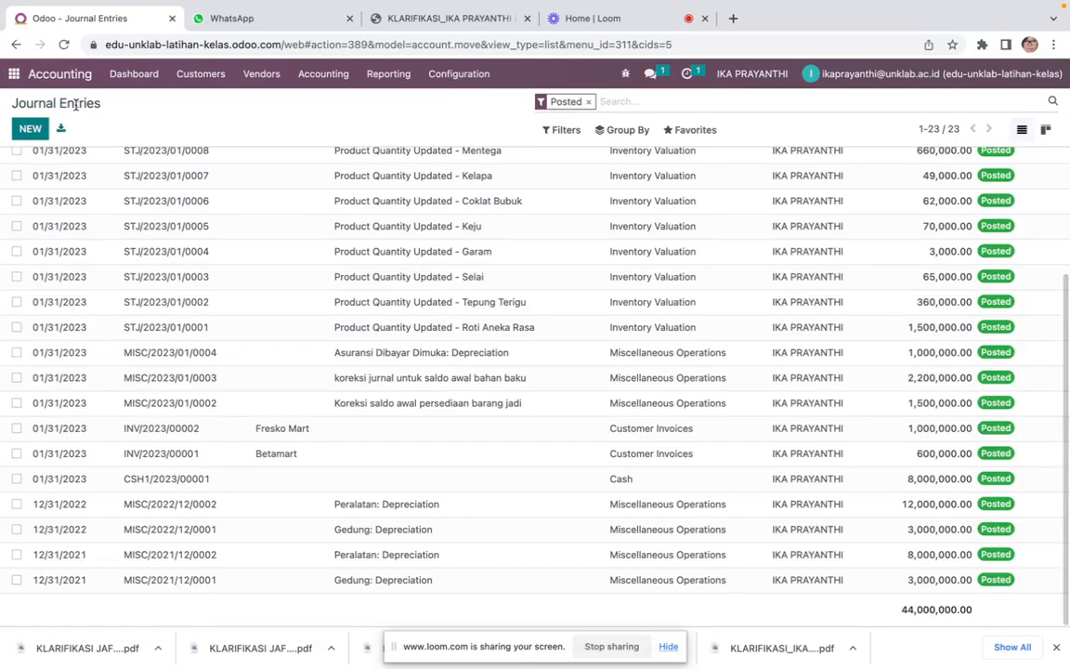
{"action": "key", "text": "ctrl+Right"}
{"action": "key", "text": "ctrl+Up"}
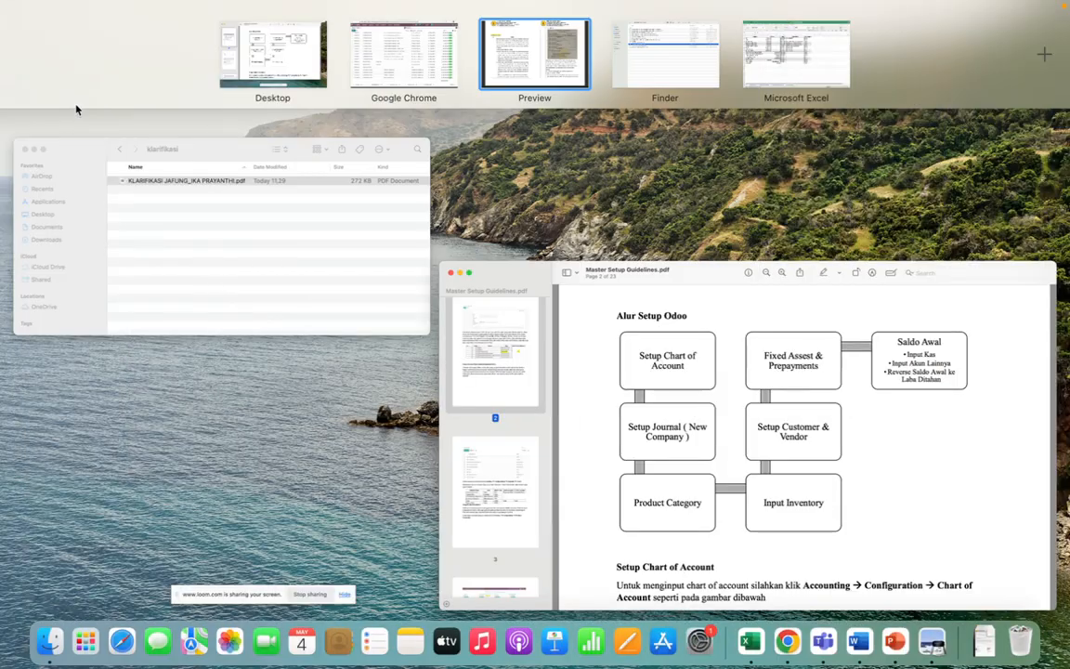
{"action": "left_click", "coordinate": [797, 55]}
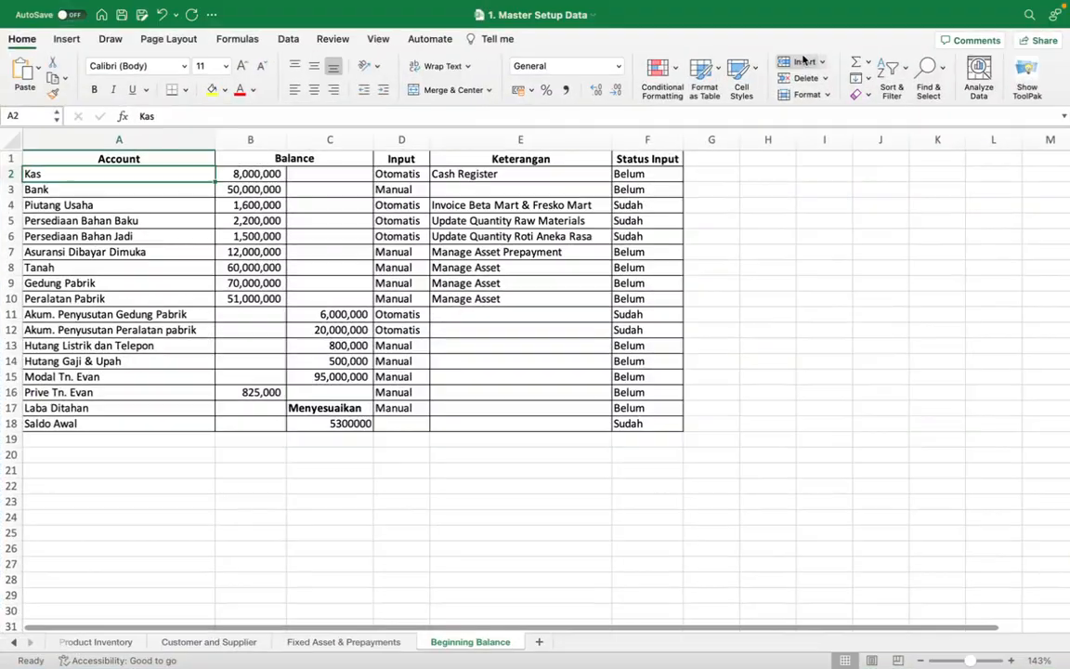
{"action": "left_click", "coordinate": [820, 433]}
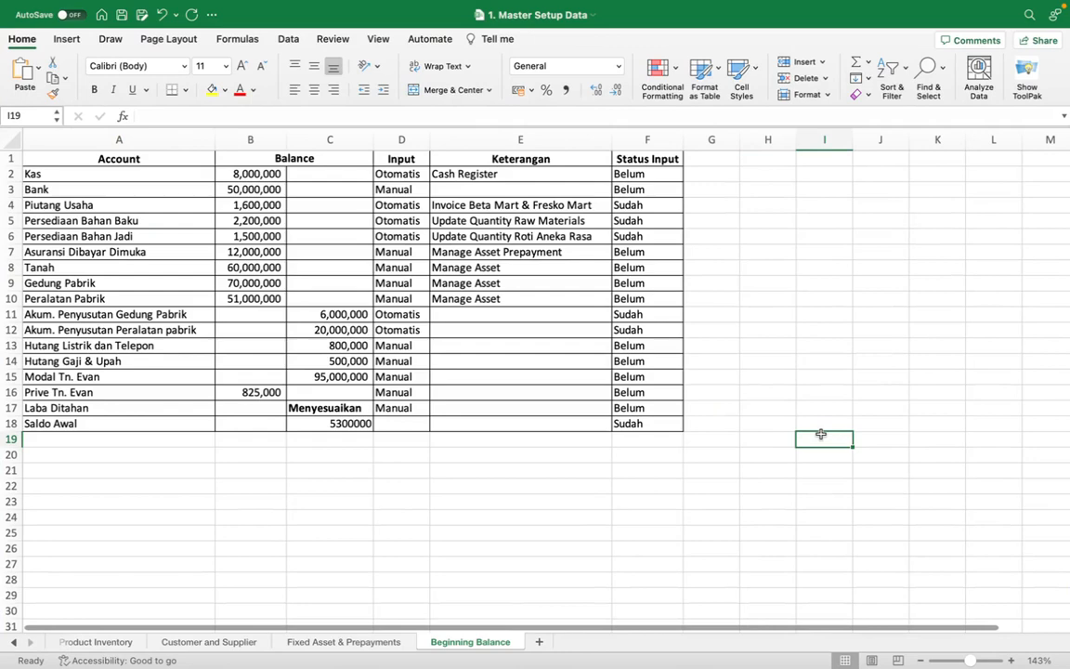
Move the Google Chrome full-screen space next to Microsoft Excel and switch to Chrome
{"action": "key", "text": "ctrl+Up"}
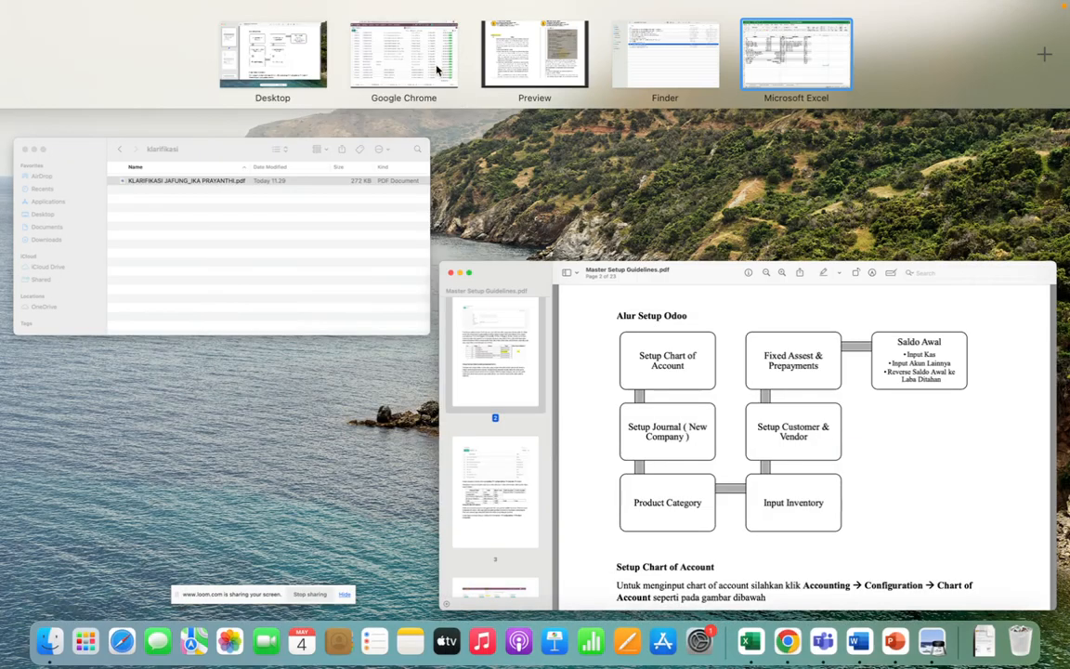
{"action": "left_click_drag", "start_coordinate": [388, 67], "coordinate": [666, 53]}
{"action": "left_click", "coordinate": [666, 53]}
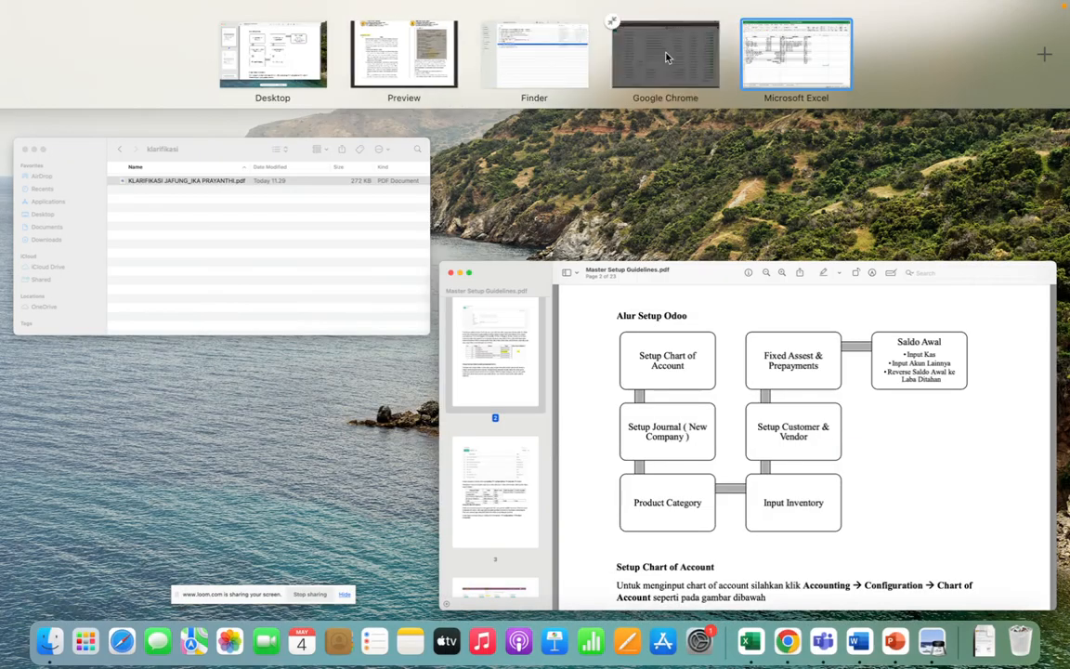
Reopen the journal entries list in the Accounting app and review all posted entries
{"action": "left_click", "coordinate": [14, 74]}
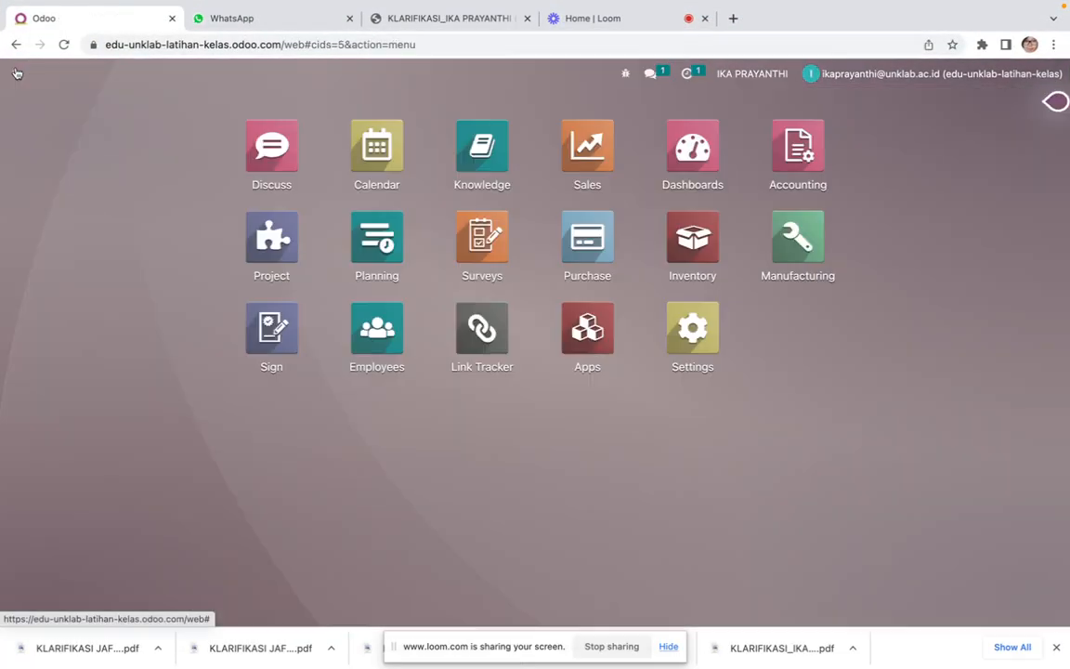
{"action": "left_click", "coordinate": [795, 146]}
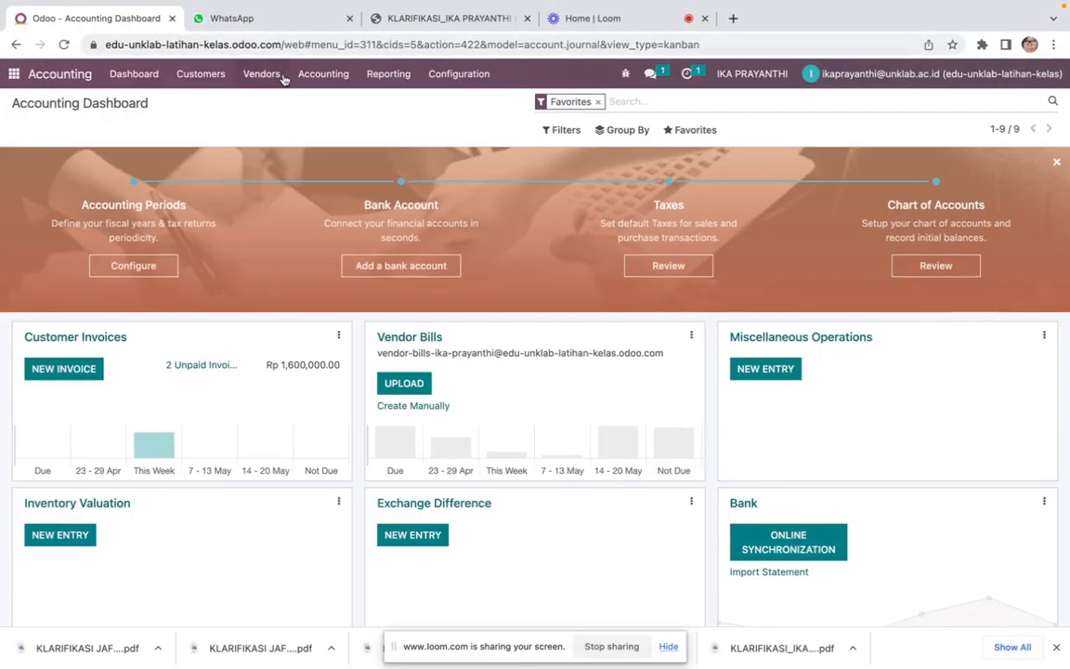
{"action": "left_click", "coordinate": [312, 78]}
{"action": "left_click", "coordinate": [328, 122]}
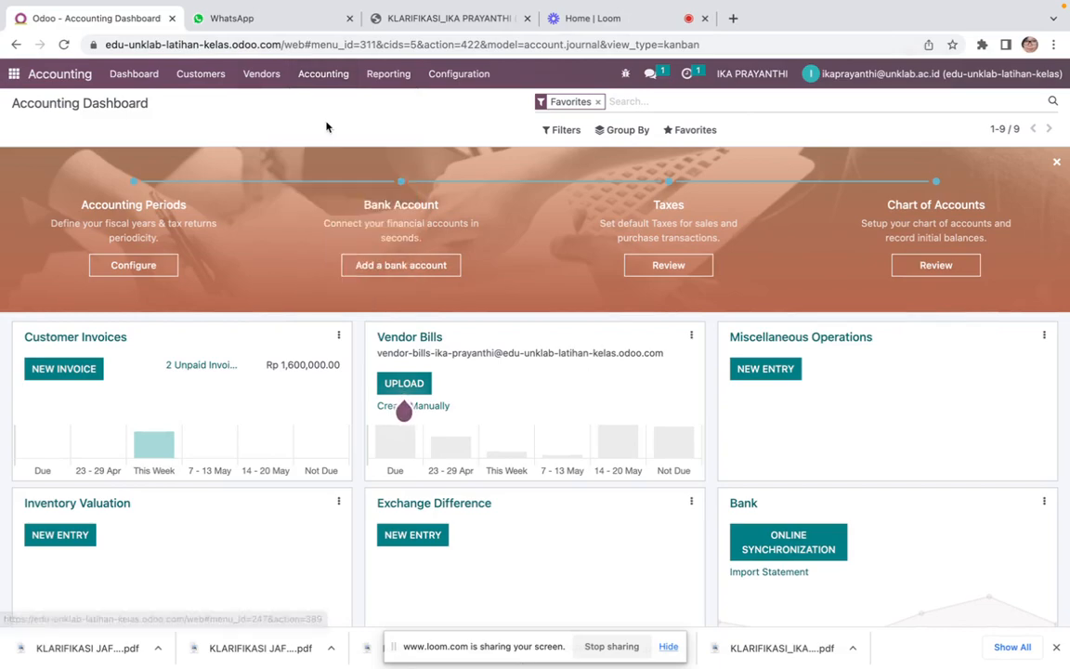
{"action": "scroll", "coordinate": [513, 361], "scroll_direction": "down", "scroll_amount": 3}
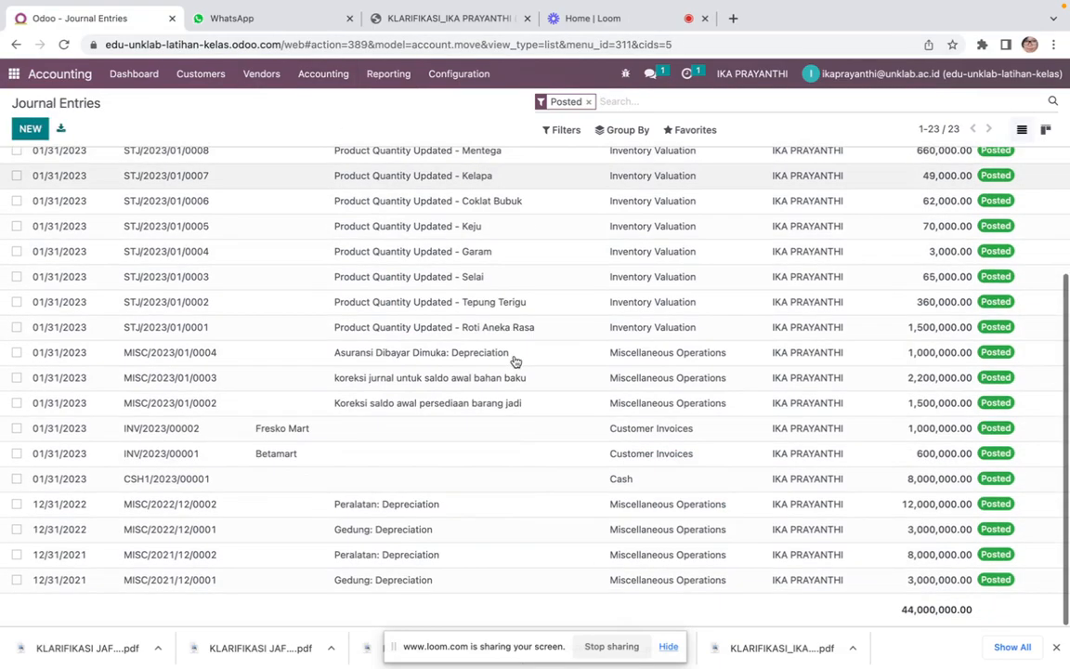
{"action": "scroll", "coordinate": [514, 360], "scroll_direction": "up", "scroll_amount": 3}
{"action": "scroll", "coordinate": [516, 361], "scroll_direction": "down", "scroll_amount": 3}
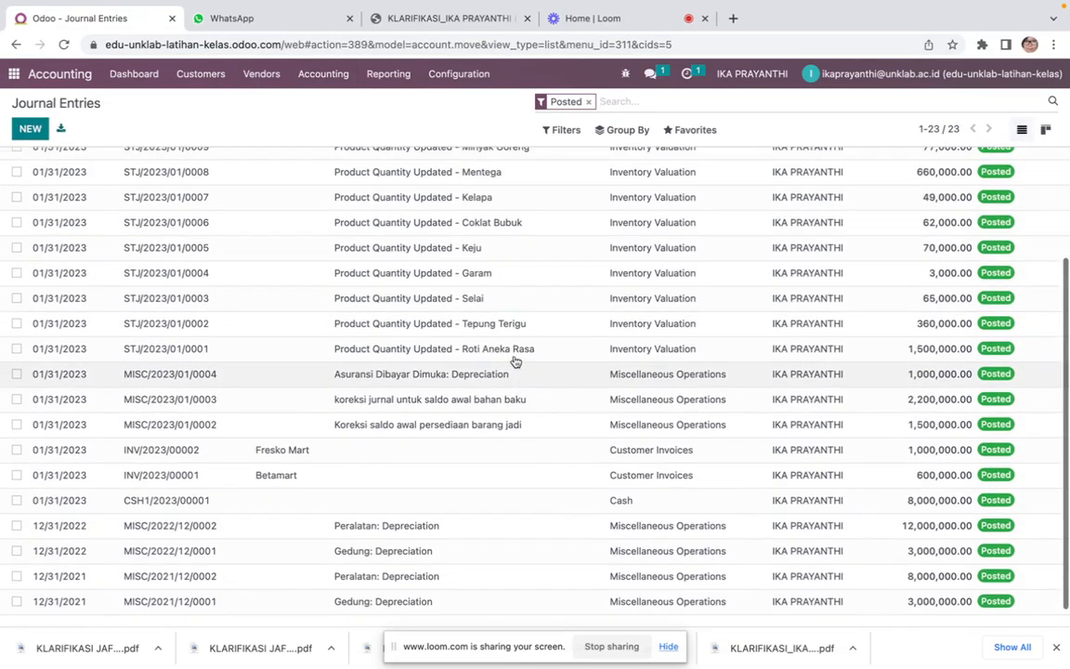
{"action": "scroll", "coordinate": [514, 361], "scroll_direction": "up", "scroll_amount": 2}
{"action": "scroll", "coordinate": [513, 360], "scroll_direction": "down", "scroll_amount": 2}
{"action": "scroll", "coordinate": [794, 466], "scroll_direction": "up", "scroll_amount": 3}
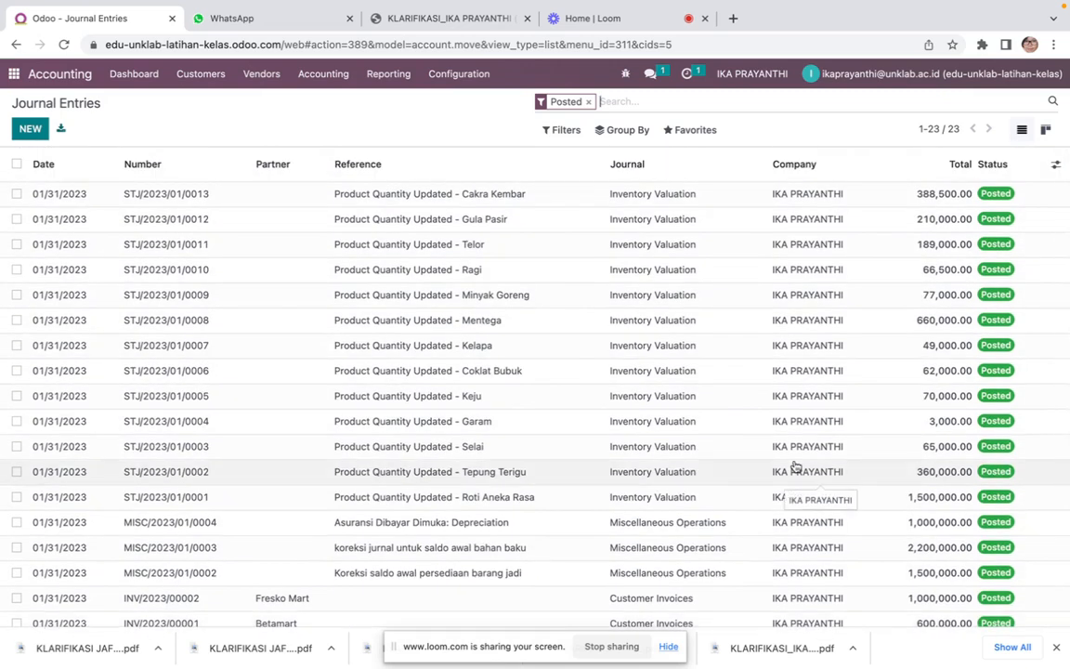
{"action": "scroll", "coordinate": [795, 466], "scroll_direction": "down", "scroll_amount": 4}
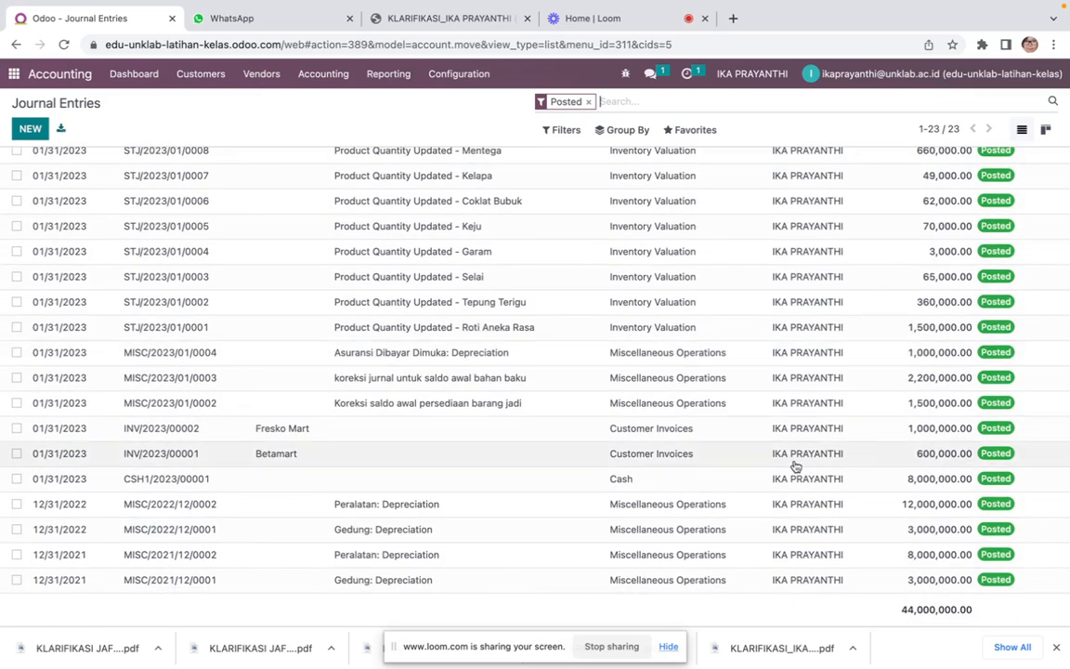
View the Trial Balance report to check the opening balances posted so far
{"action": "left_click", "coordinate": [392, 77]}
{"action": "left_click", "coordinate": [422, 230]}
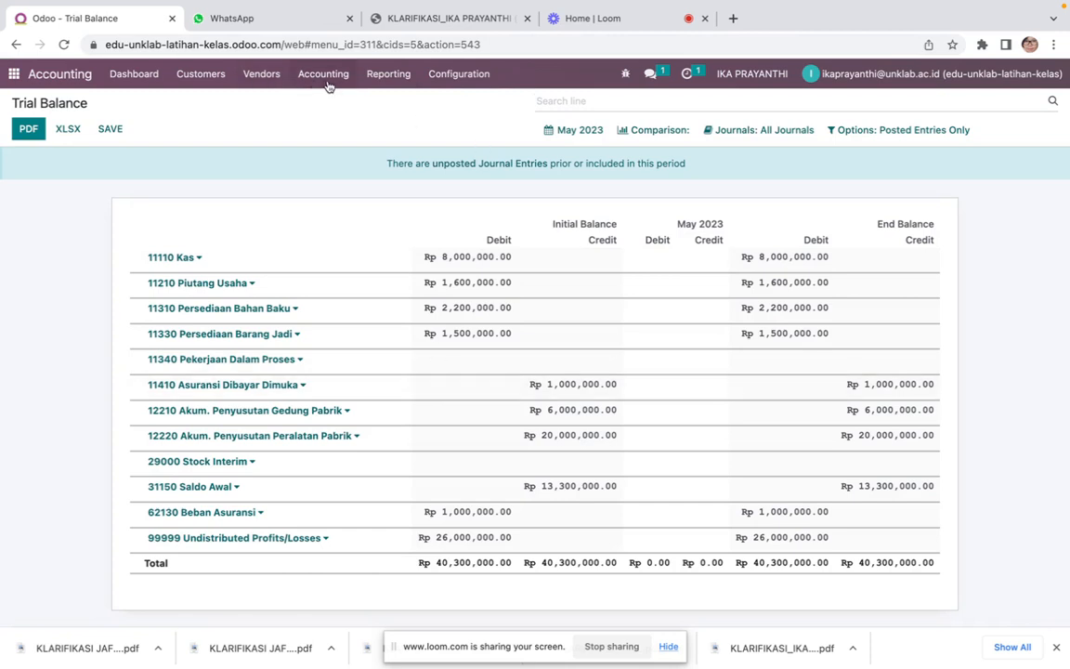
Create a new journal entry with the accounting date 01/31/2023 and the reference "Input Saldo Awal"
{"action": "left_click", "coordinate": [299, 74]}
{"action": "left_click", "coordinate": [337, 120]}
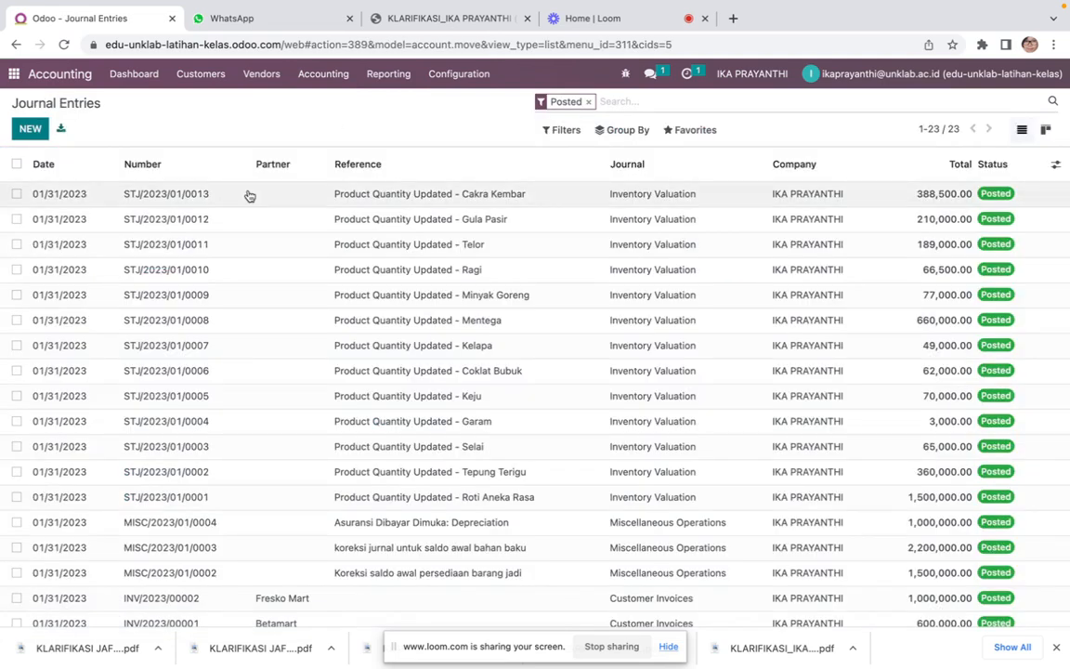
{"action": "left_click", "coordinate": [33, 129]}
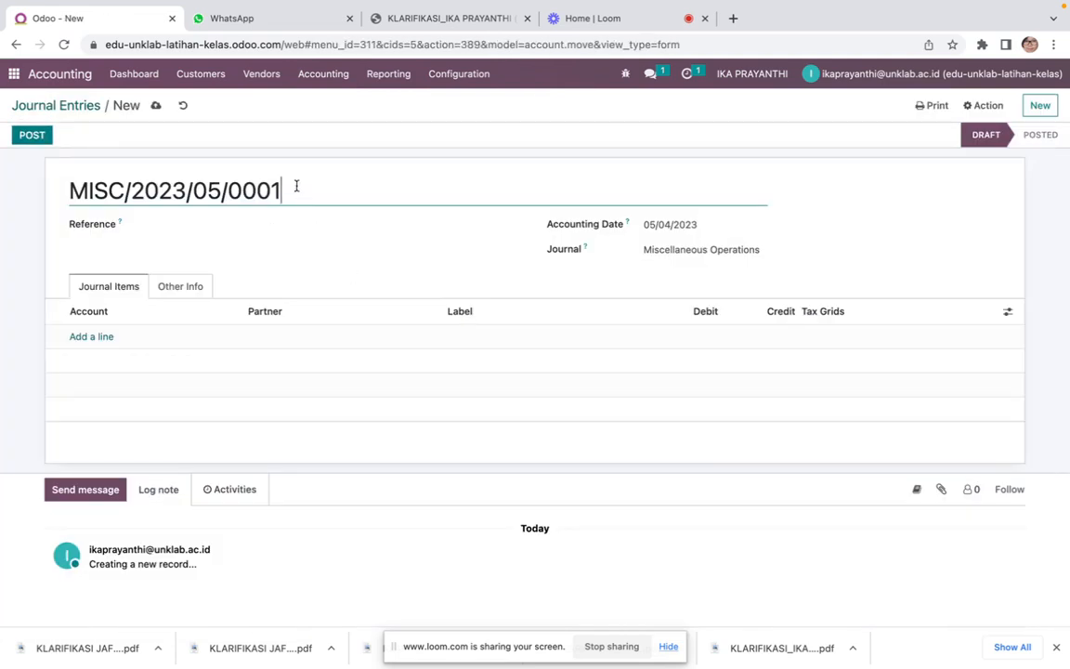
{"action": "left_click", "coordinate": [692, 228]}
{"action": "left_click", "coordinate": [707, 247]}
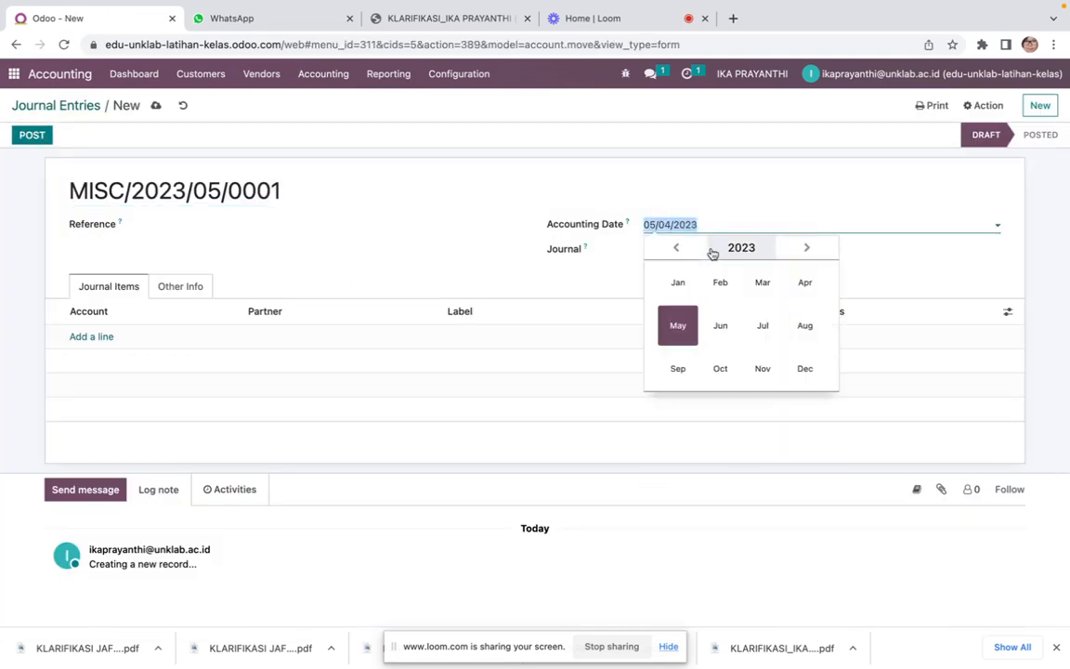
{"action": "left_click", "coordinate": [678, 285]}
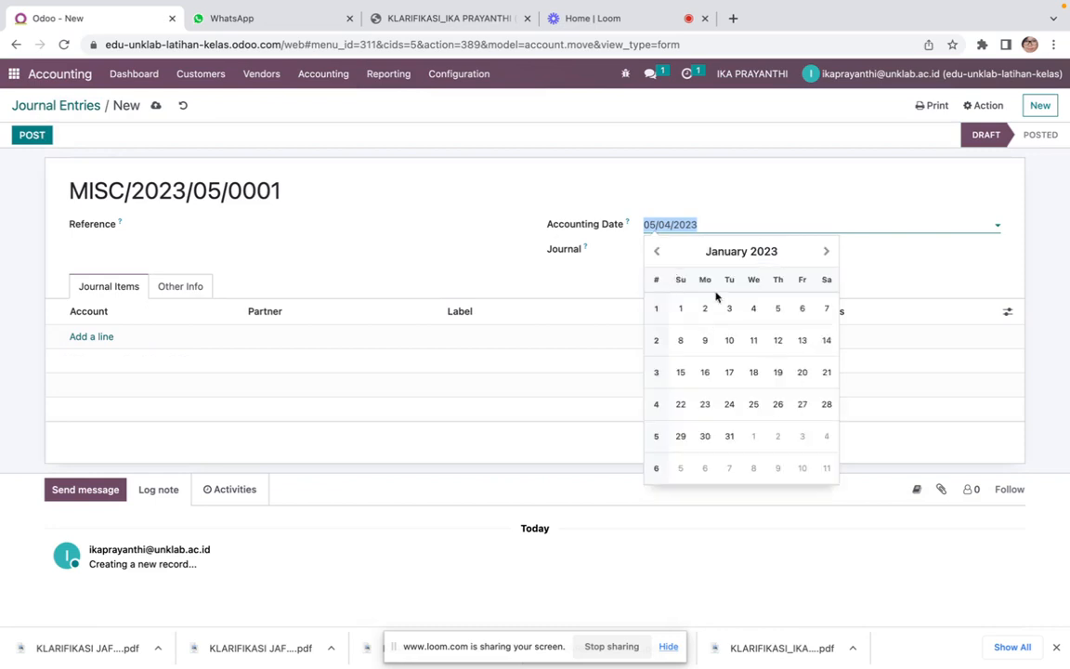
{"action": "left_click", "coordinate": [729, 435]}
{"action": "left_click", "coordinate": [296, 225]}
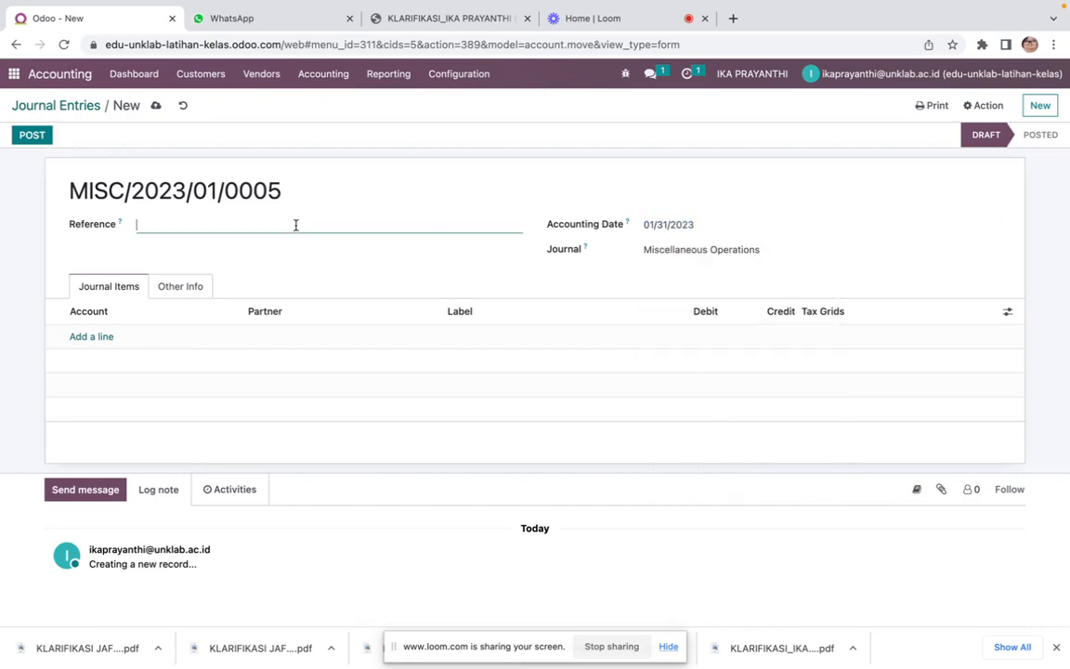
{"action": "type", "text": "Input Saldo Awal"}
Review the Beginning Balance sheet in Excel for accounts marked for manual input and return to the Odoo journal entry
{"action": "key", "text": "ctrl+Right"}
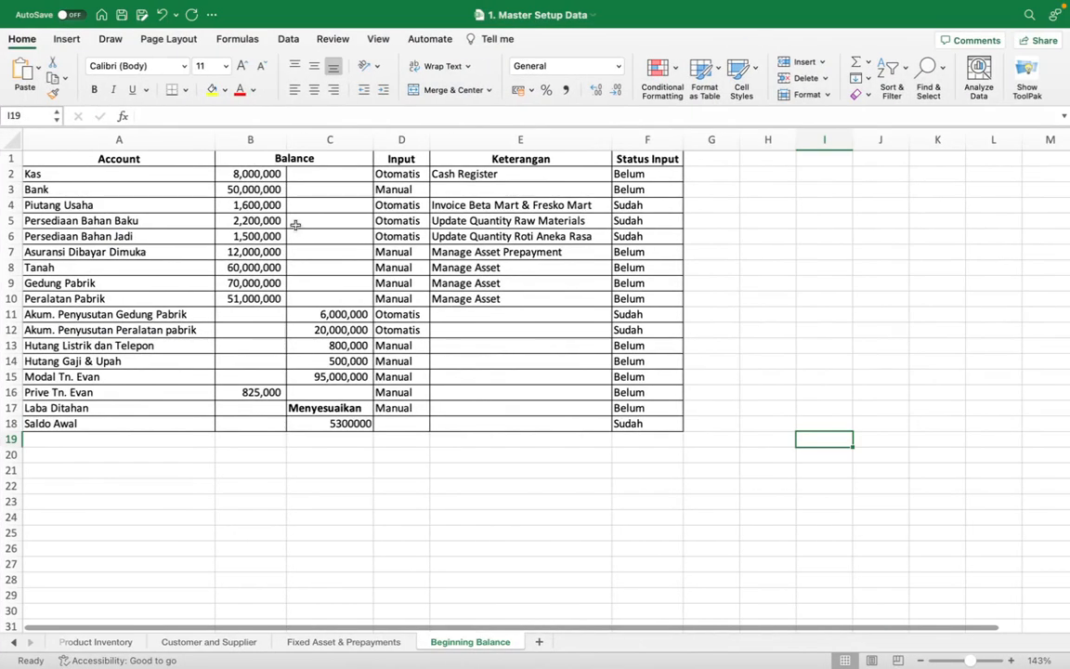
{"action": "left_click", "coordinate": [394, 176]}
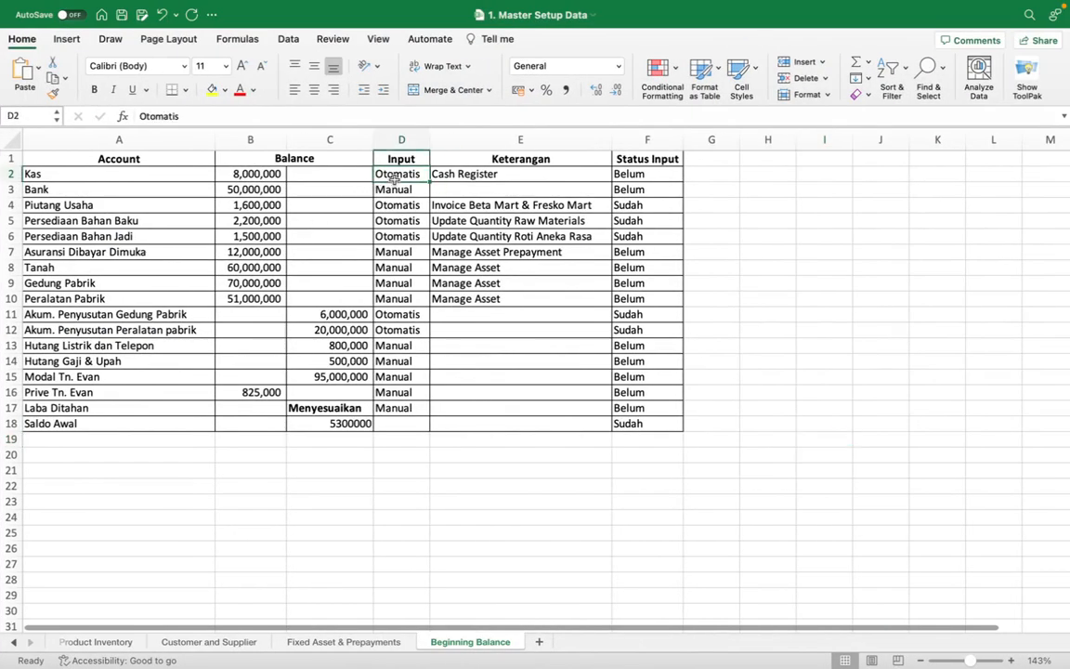
{"action": "left_click", "coordinate": [367, 187]}
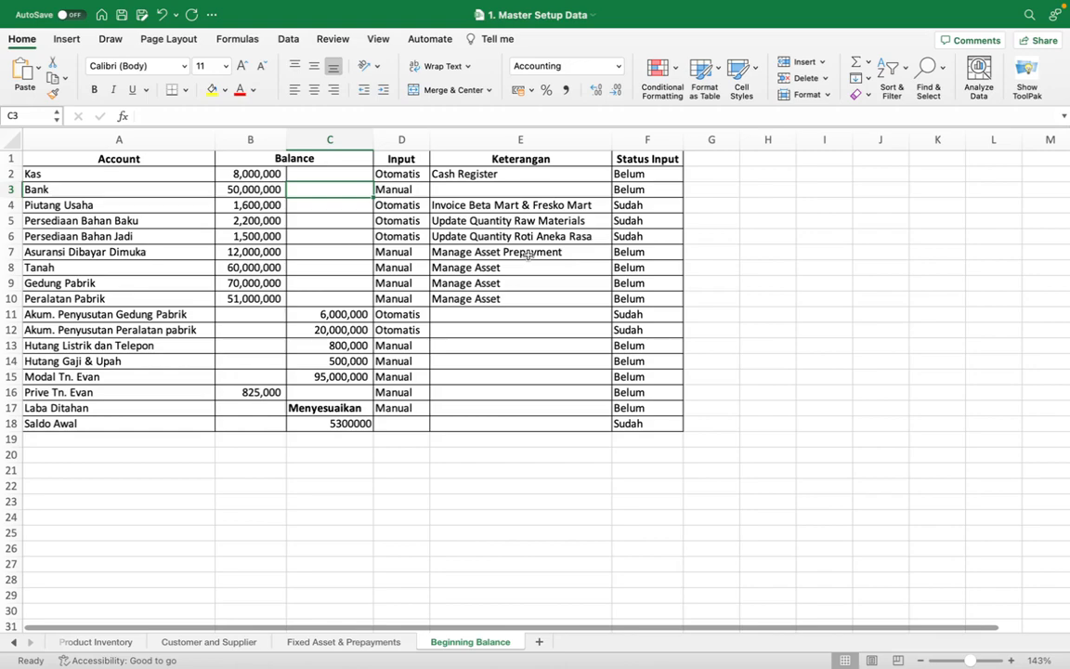
{"action": "key", "text": "ctrl+Left"}
{"action": "key", "text": "ctrl+Right"}
{"action": "key", "text": "ctrl+Left"}
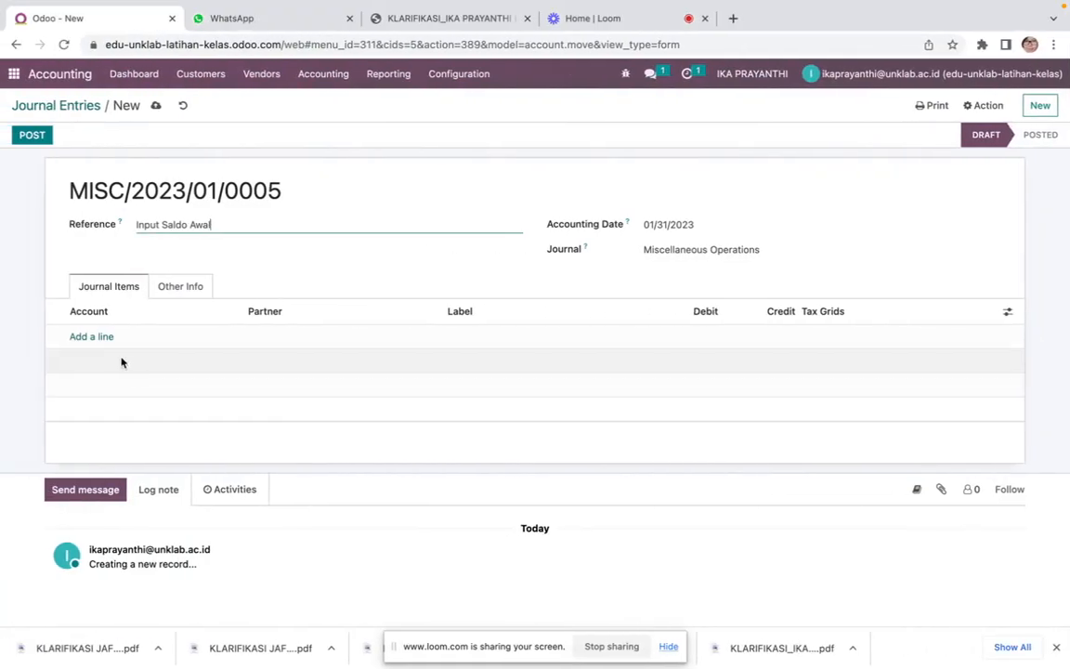
Add a first journal item for the account 11120 Bank
{"action": "left_click", "coordinate": [93, 336]}
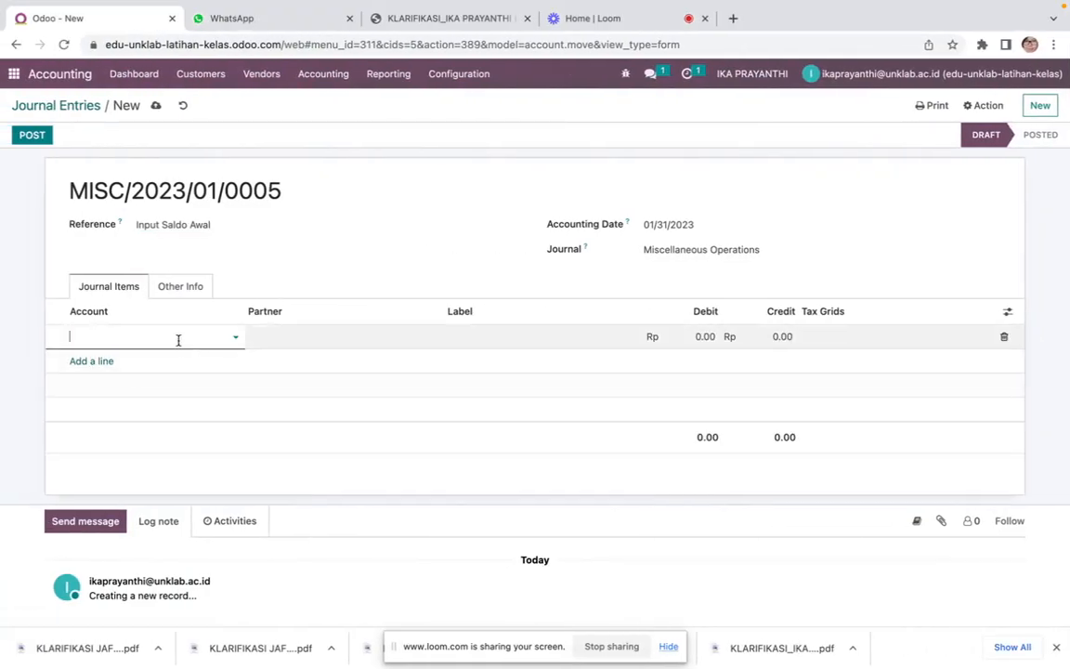
{"action": "type", "text": "bank"}
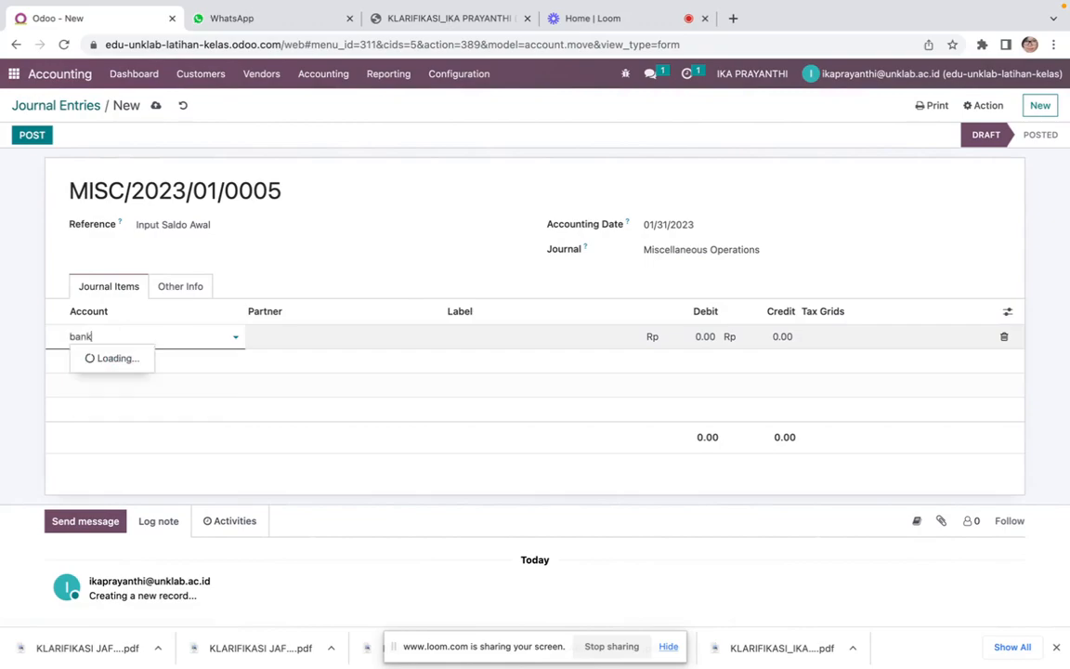
{"action": "left_click", "coordinate": [205, 360]}
{"action": "key", "text": "Tab"}
{"action": "key", "text": "Tab"}
{"action": "key", "text": "Tab"}
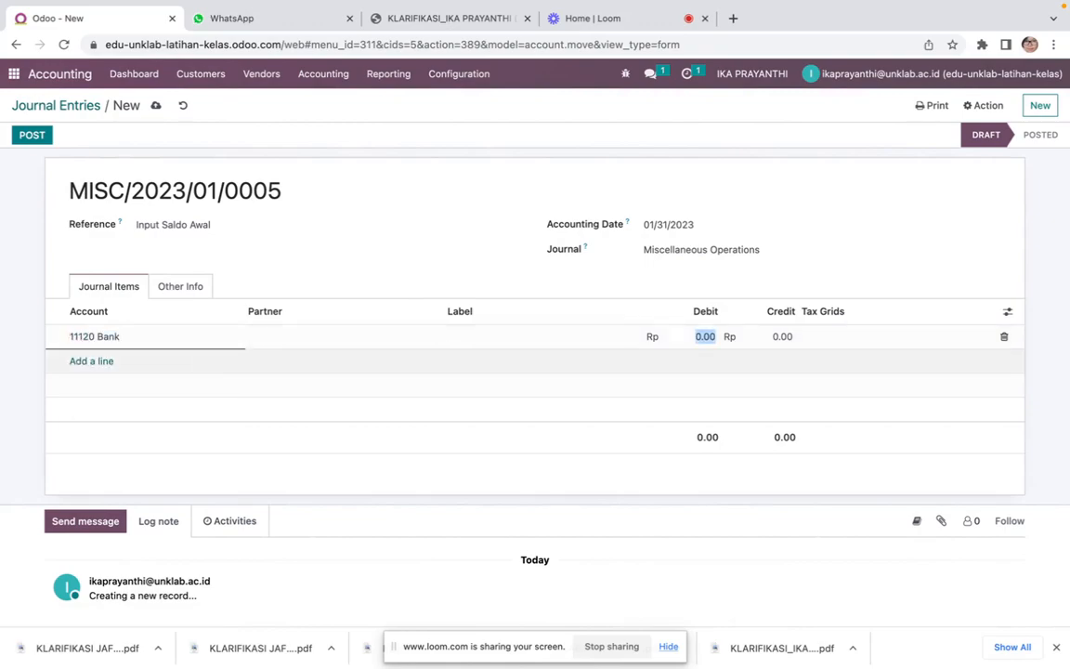
Look up the Bank balance in the Excel sheet and enter a debit of 50,000,000 on the Bank line
{"action": "key", "text": "ctrl+Left"}
{"action": "key", "text": "ctrl+Right"}
{"action": "key", "text": "ctrl+Right"}
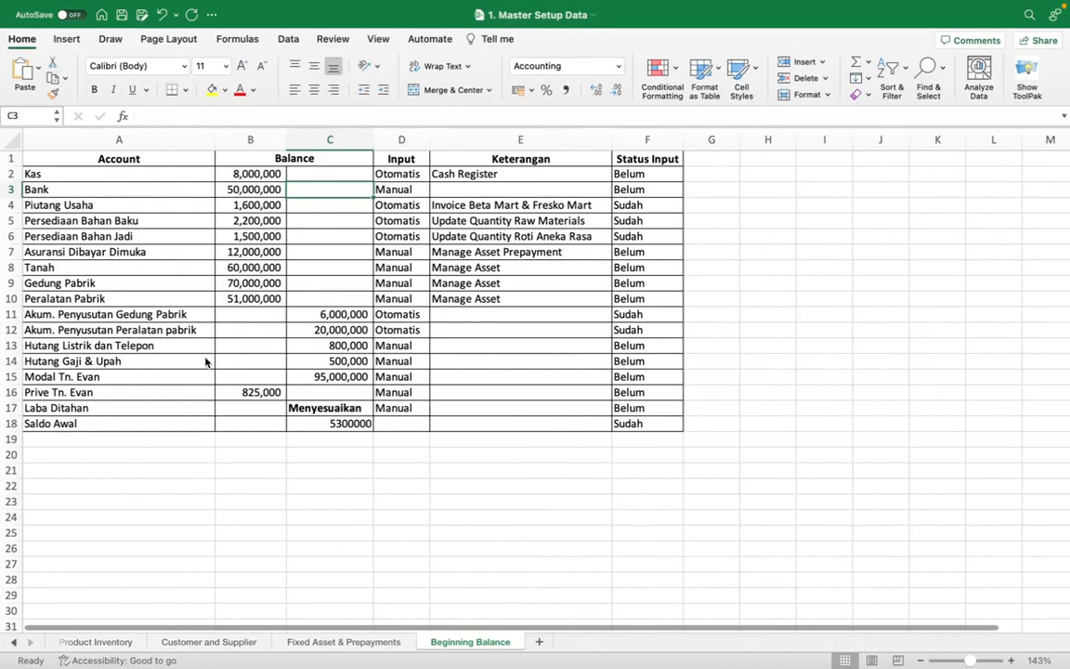
{"action": "key", "text": "ctrl+Left"}
{"action": "type", "text": "5"}
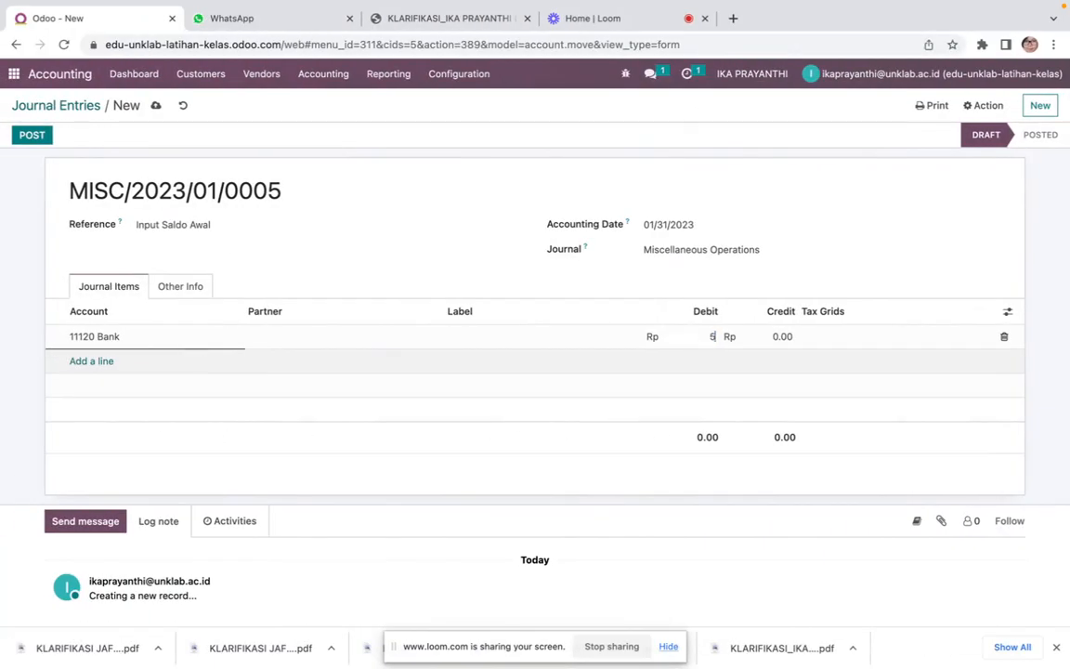
{"action": "type", "text": "0000000"}
{"action": "key", "text": "Tab"}
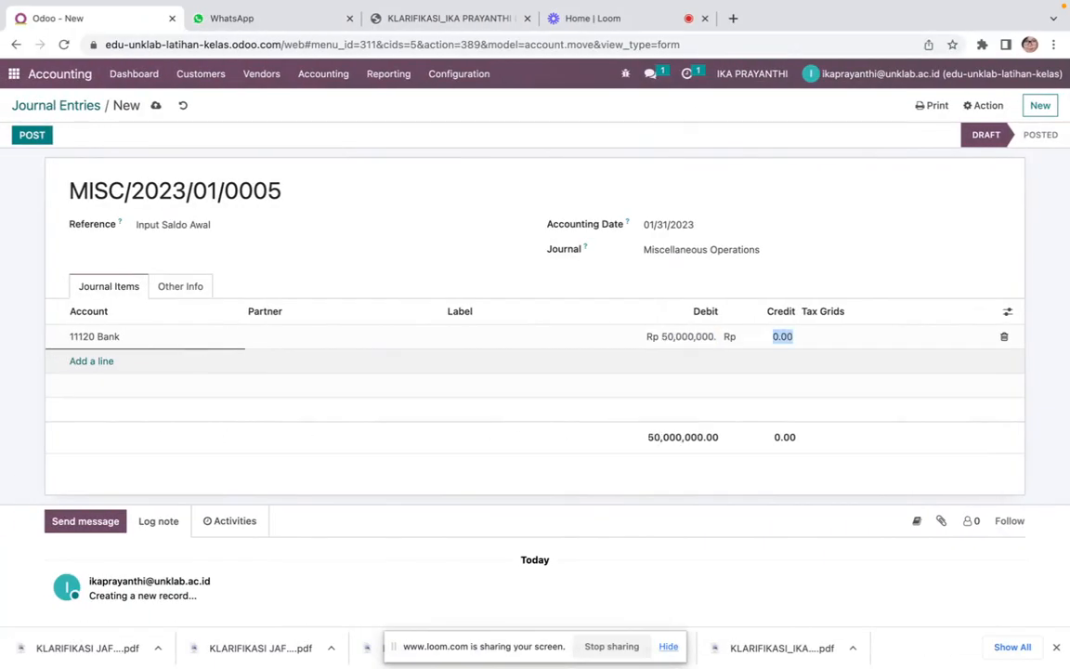
Find the next manual account in the Excel sheet and add a journal item for 11410 Asuransi Dibayar Dimuka
{"action": "key", "text": "Return"}
{"action": "key", "text": "ctrl+Left"}
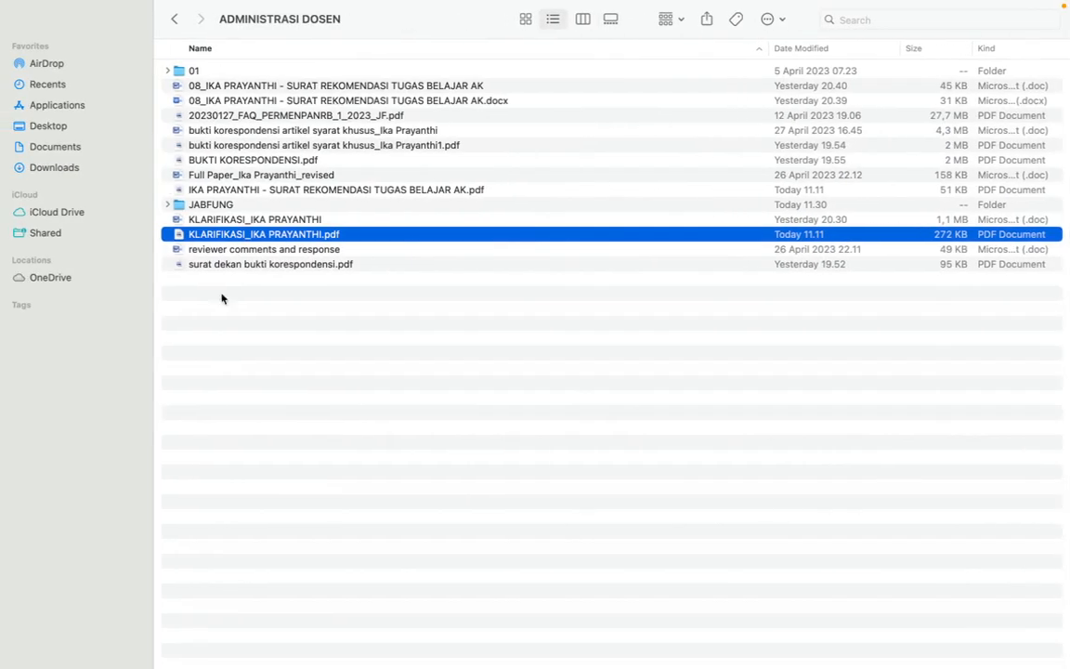
{"action": "key", "text": "ctrl+Right"}
{"action": "key", "text": "ctrl+Right"}
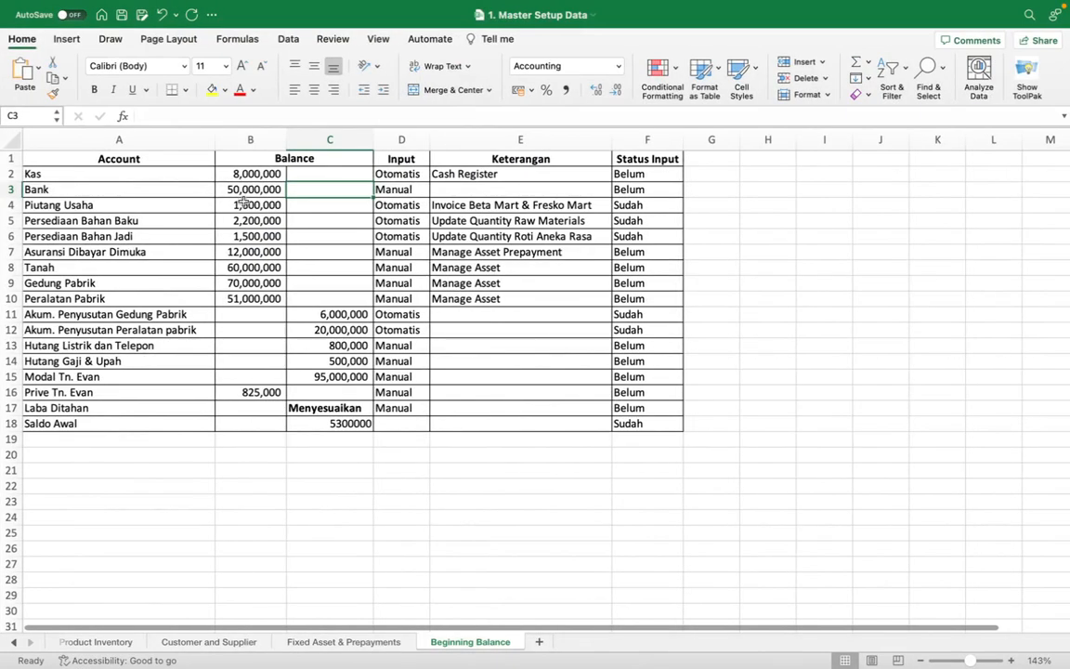
{"action": "left_click", "coordinate": [220, 205]}
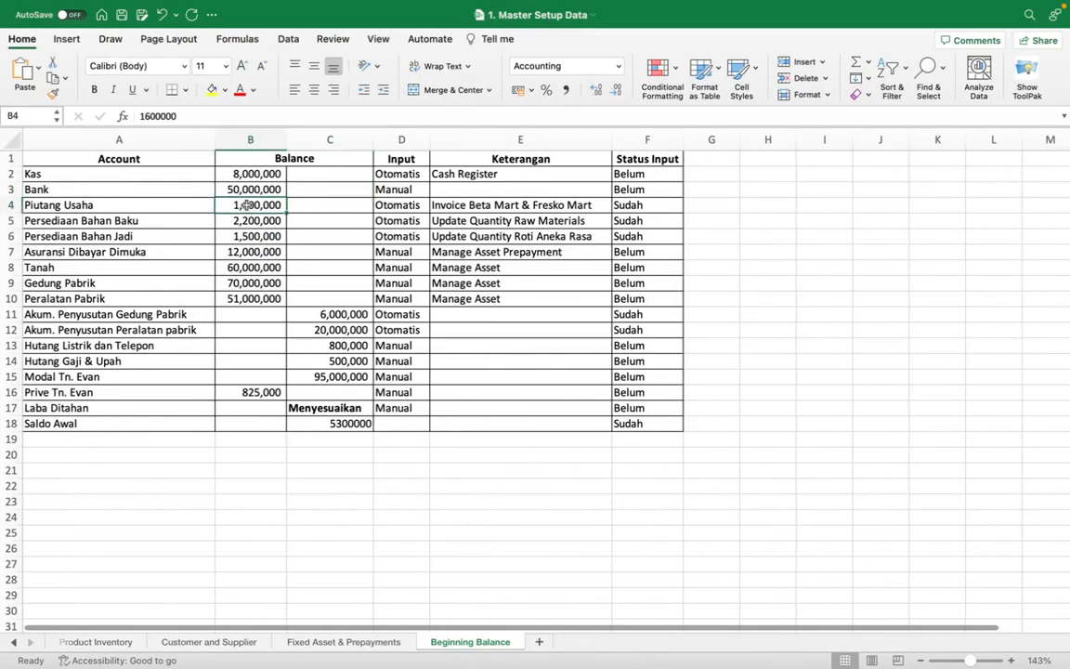
{"action": "left_click", "coordinate": [262, 252]}
{"action": "key", "text": "ctrl+Left"}
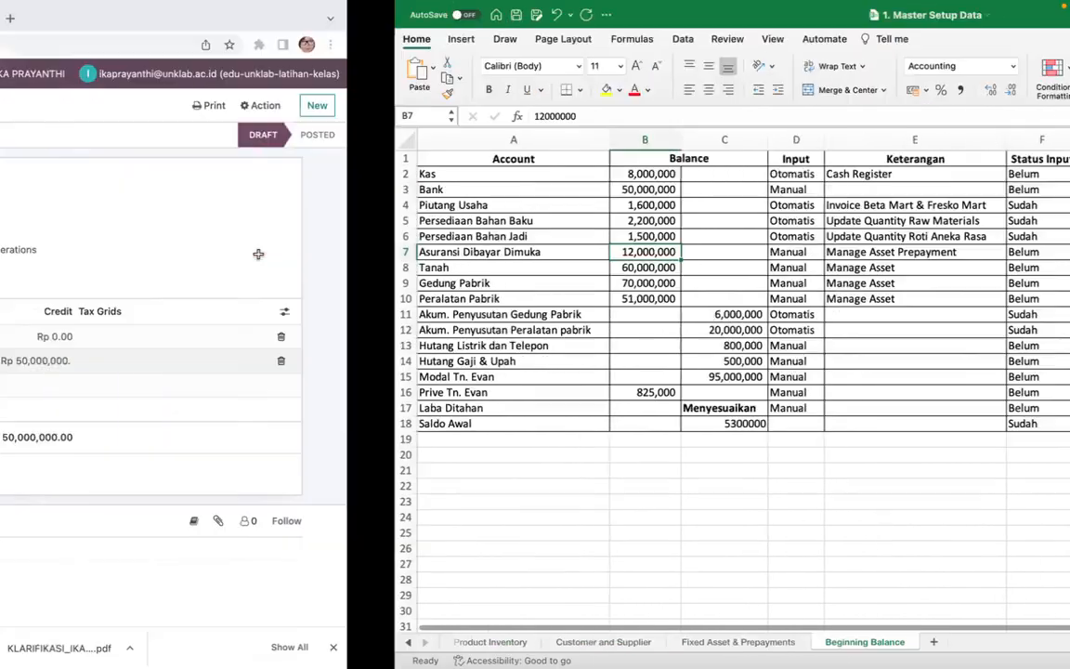
{"action": "type", "text": "asura"}
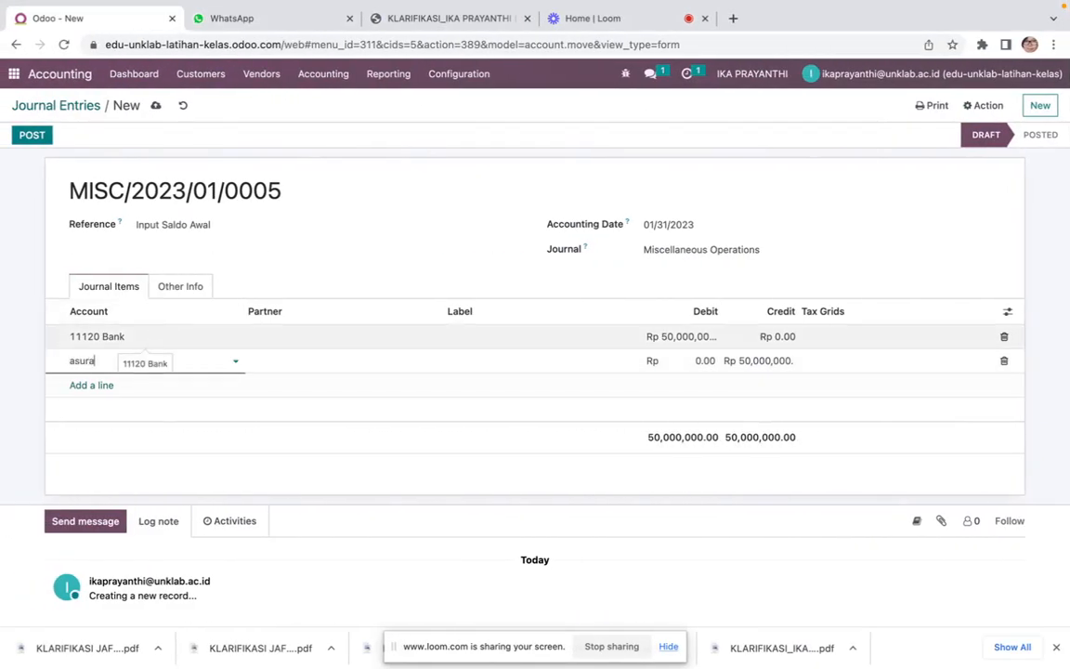
{"action": "left_click", "coordinate": [164, 387]}
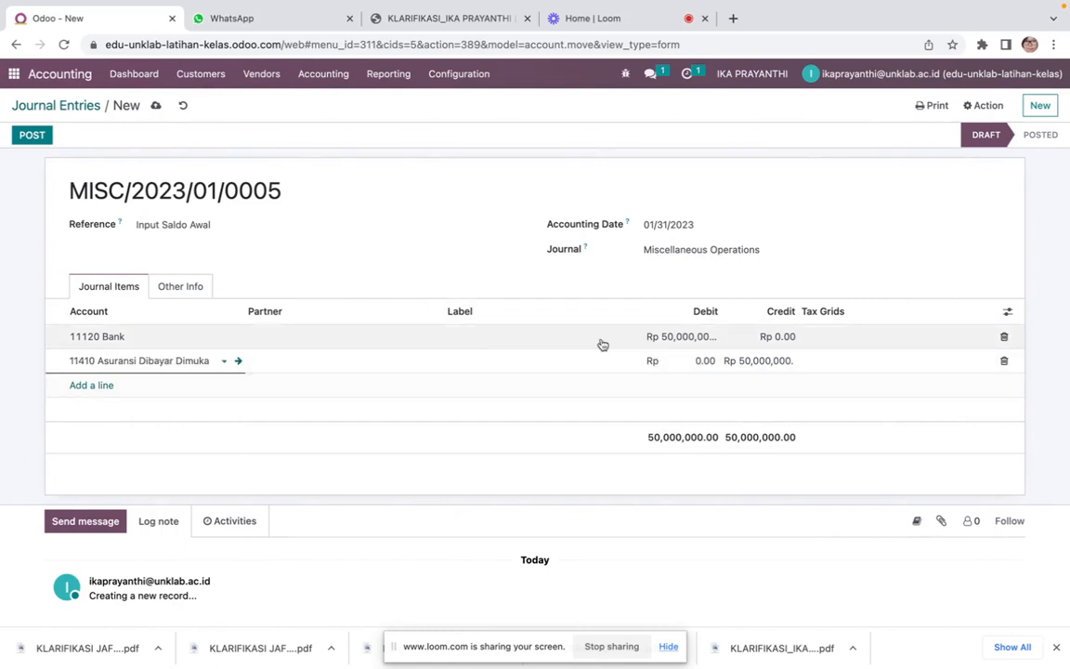
Check the prepaid insurance balance in Excel and set the debit of the Asuransi Dibayar Dimuka line to 12,000,000
{"action": "key", "text": "Tab"}
{"action": "key", "text": "Tab"}
{"action": "key", "text": "Tab"}
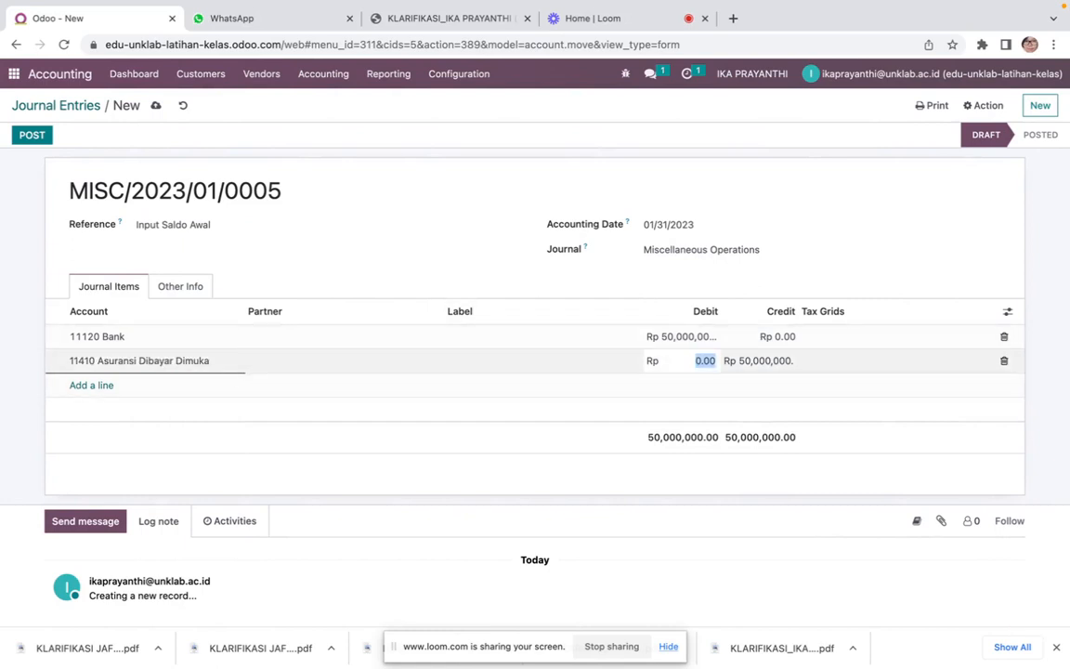
{"action": "key", "text": "ctrl+Right"}
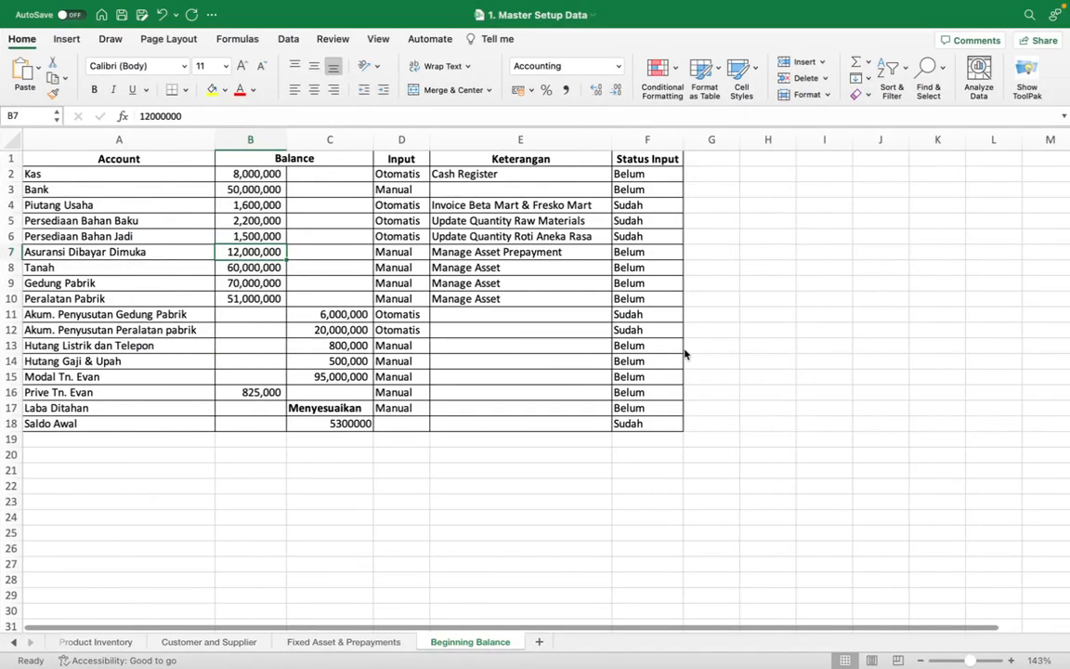
{"action": "key", "text": "ctrl+Left"}
{"action": "type", "text": "1"}
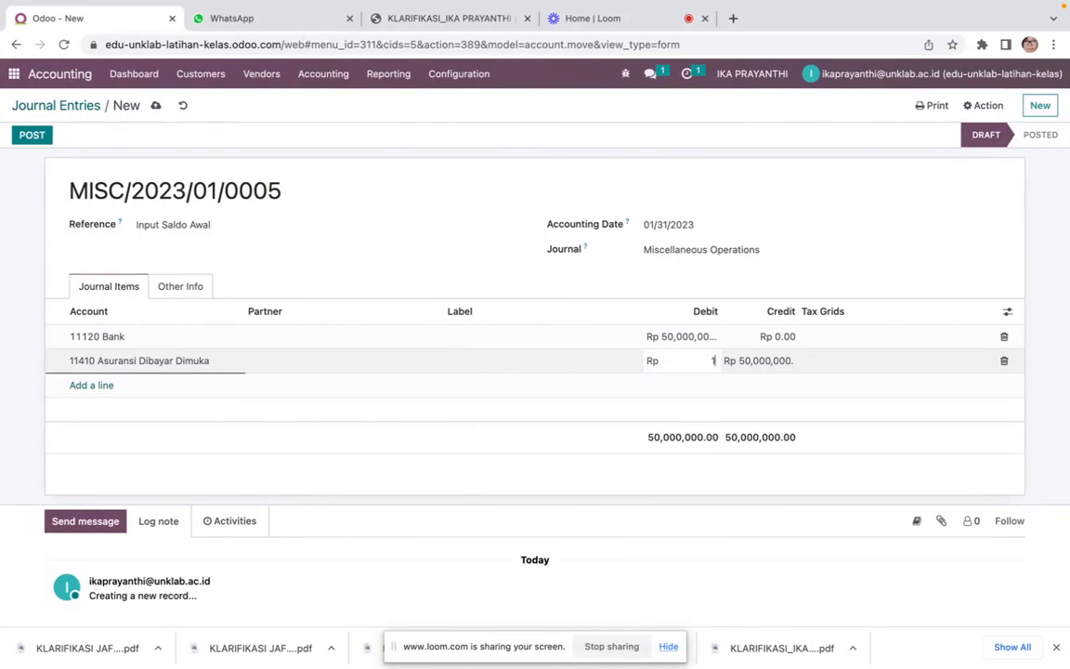
{"action": "type", "text": "2000000"}
{"action": "key", "text": "Tab"}
{"action": "key", "text": "Tab"}
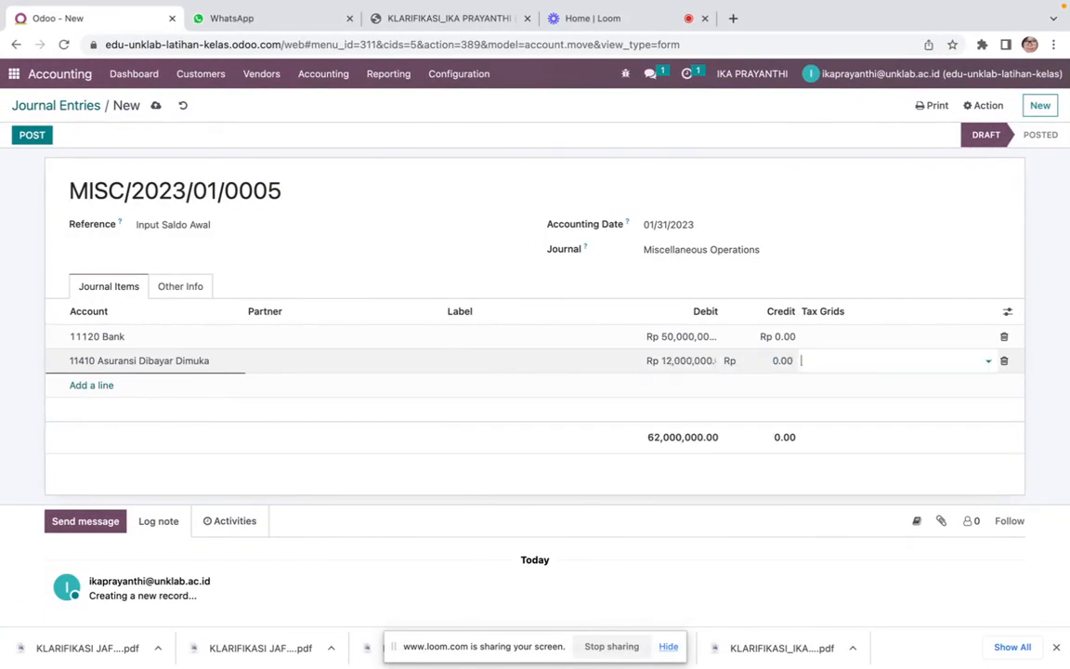
Check the next account in the Excel sheet and add a journal item for 12110 Tanah
{"action": "key", "text": "Tab"}
{"action": "key", "text": "ctrl+Left"}
{"action": "key", "text": "ctrl+Right"}
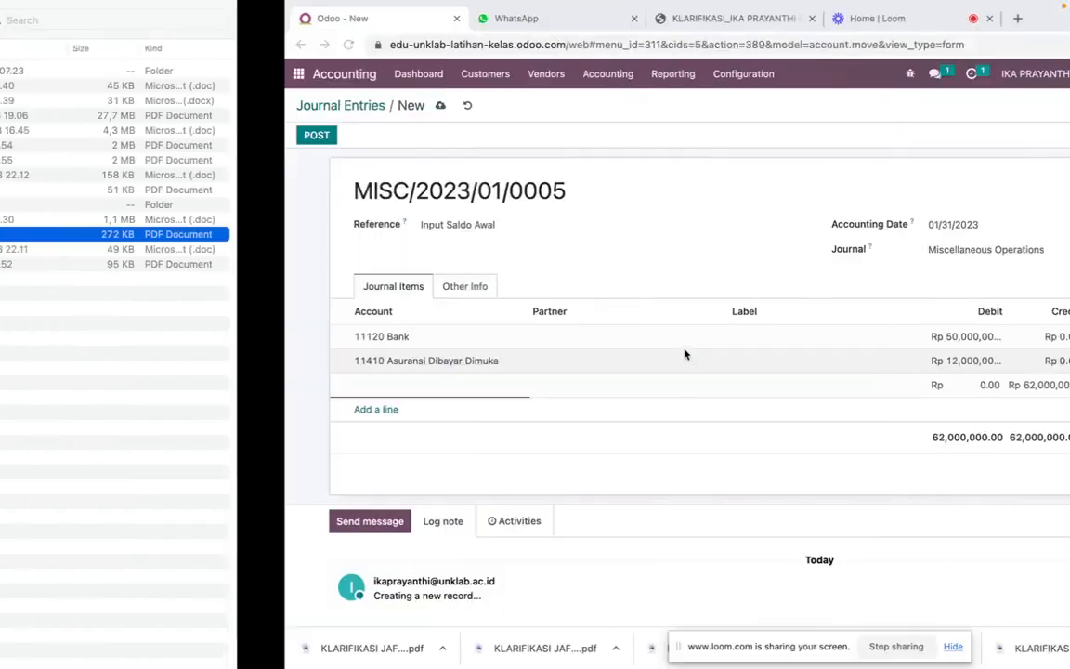
{"action": "key", "text": "ctrl+Right"}
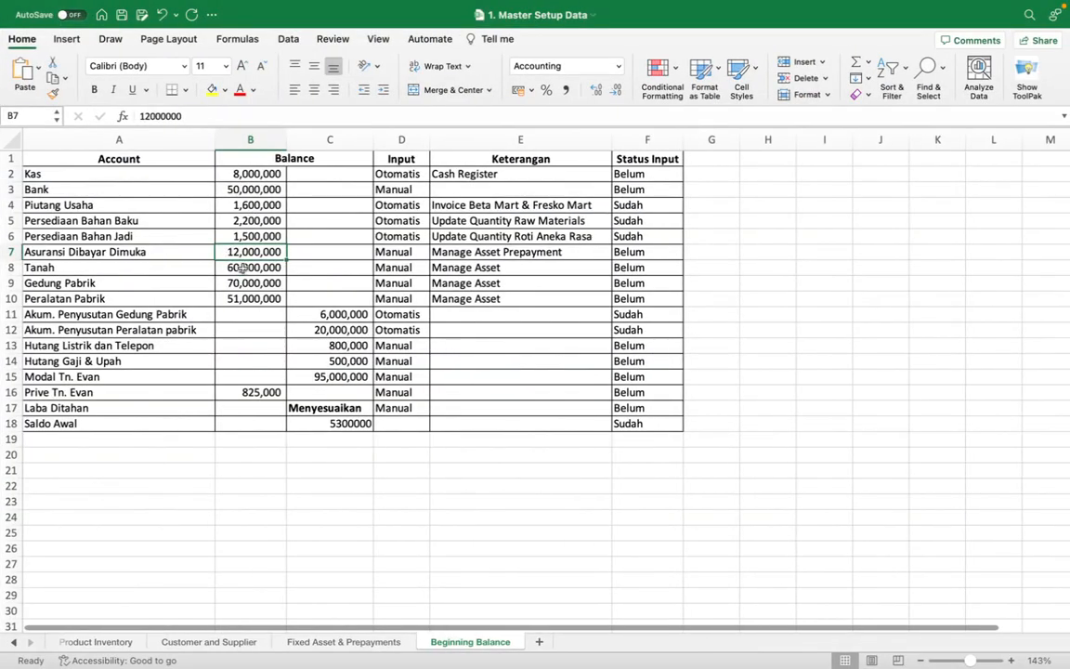
{"action": "left_click", "coordinate": [242, 268]}
{"action": "key", "text": "ctrl+Left"}
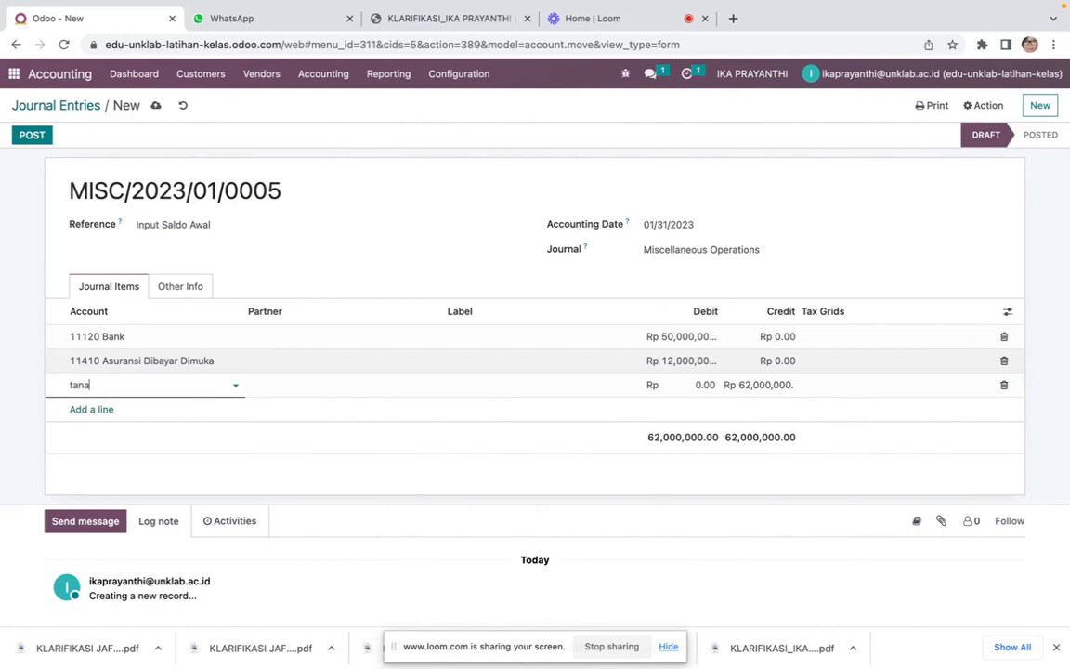
{"action": "type", "text": "h"}
{"action": "left_click", "coordinate": [155, 405]}
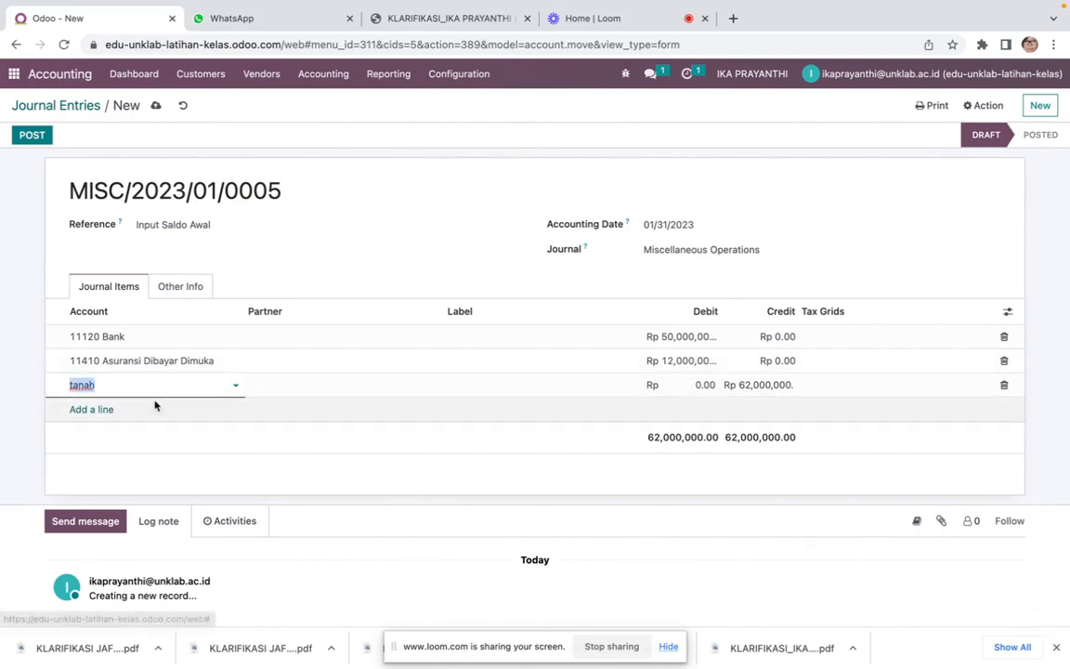
Set the debit of the Tanah line to 60,000,000
{"action": "left_click", "coordinate": [687, 384]}
{"action": "type", "text": "6"}
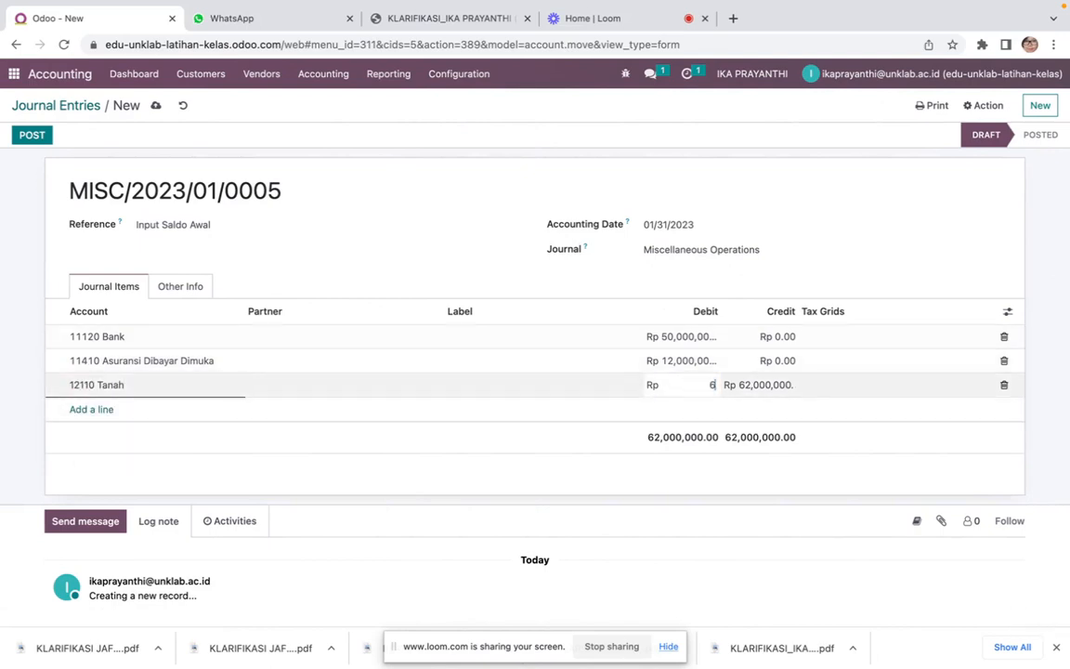
{"action": "type", "text": "0,000,000"}
{"action": "key", "text": "Tab"}
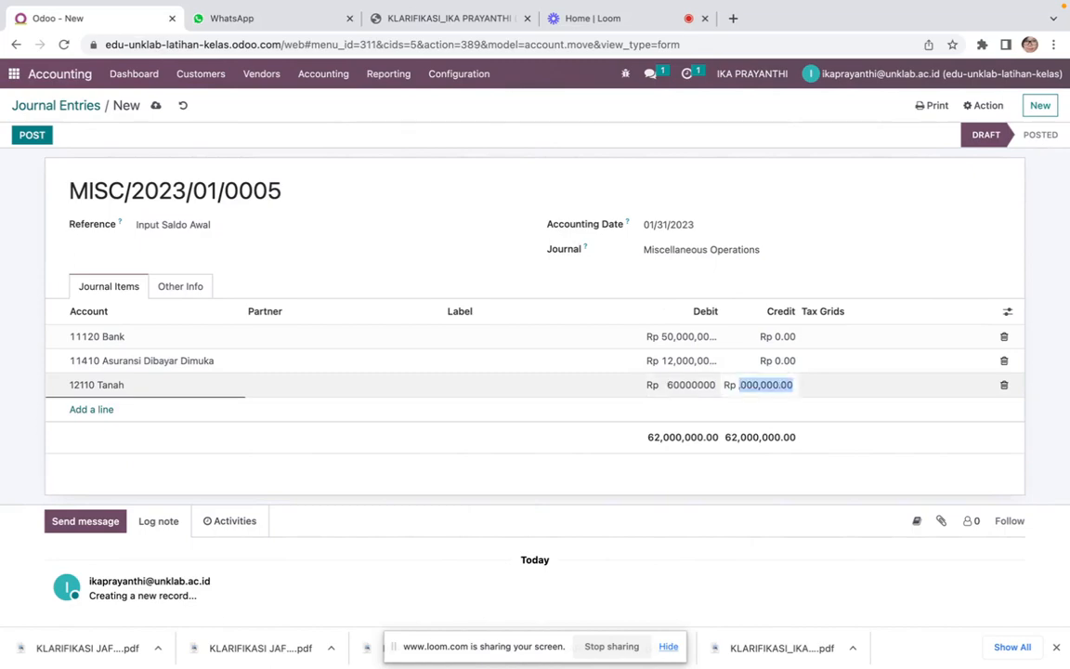
{"action": "key", "text": "Tab"}
{"action": "key", "text": "Tab"}
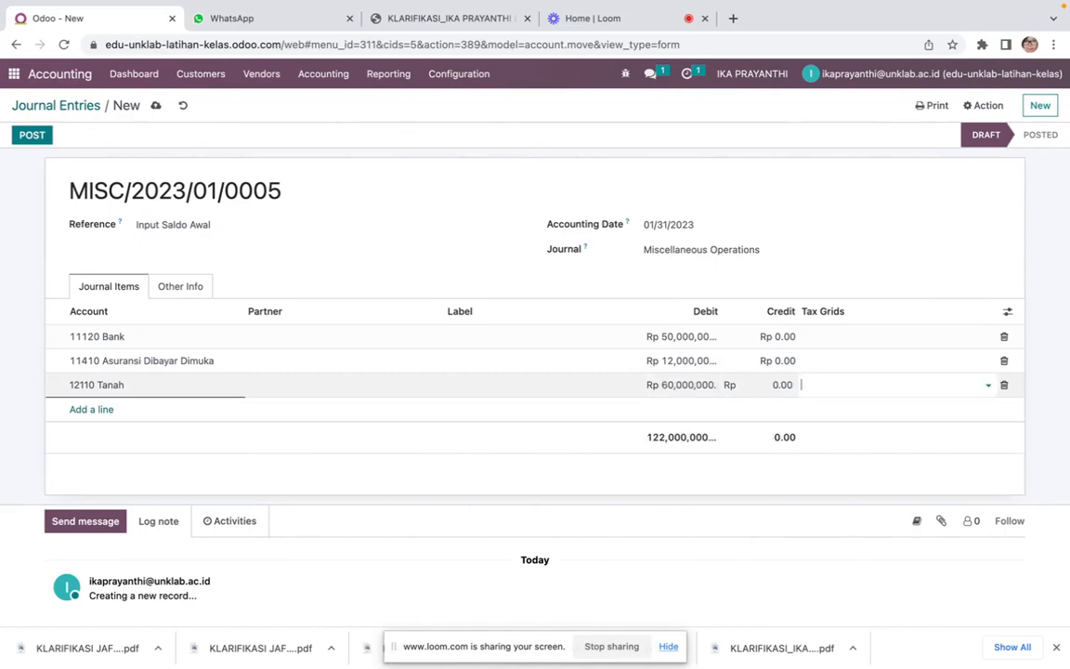
Check the account after Tanah in the Excel sheet and add a journal item for 12120 Gedung Pabrik
{"action": "key", "text": "ctrl+Right"}
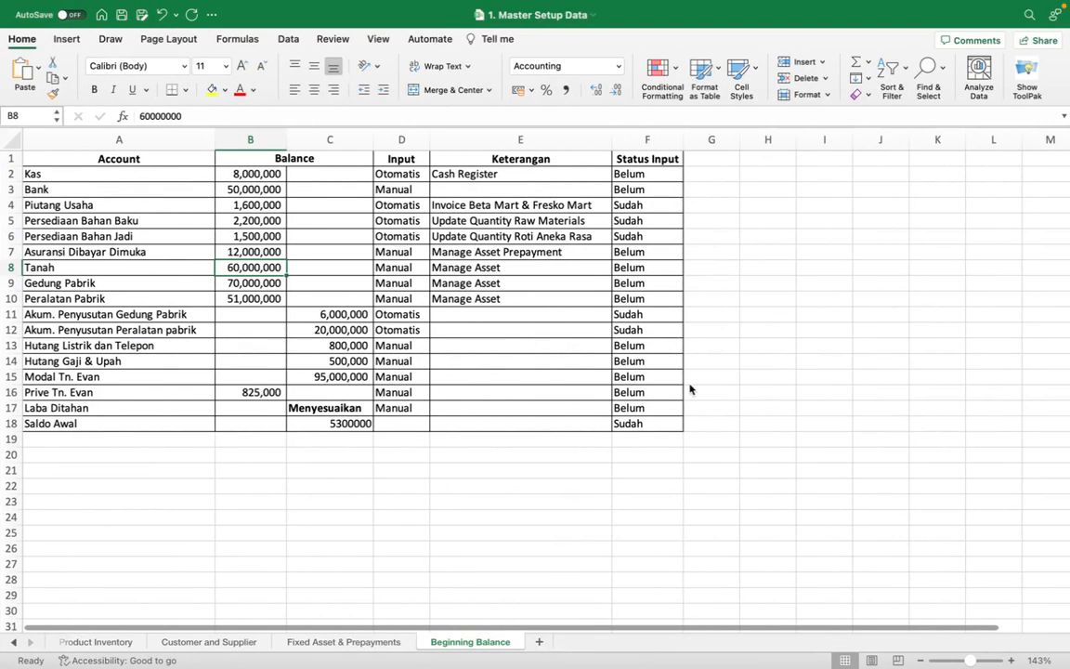
{"action": "key", "text": "ctrl+Left"}
{"action": "type", "text": "ged"}
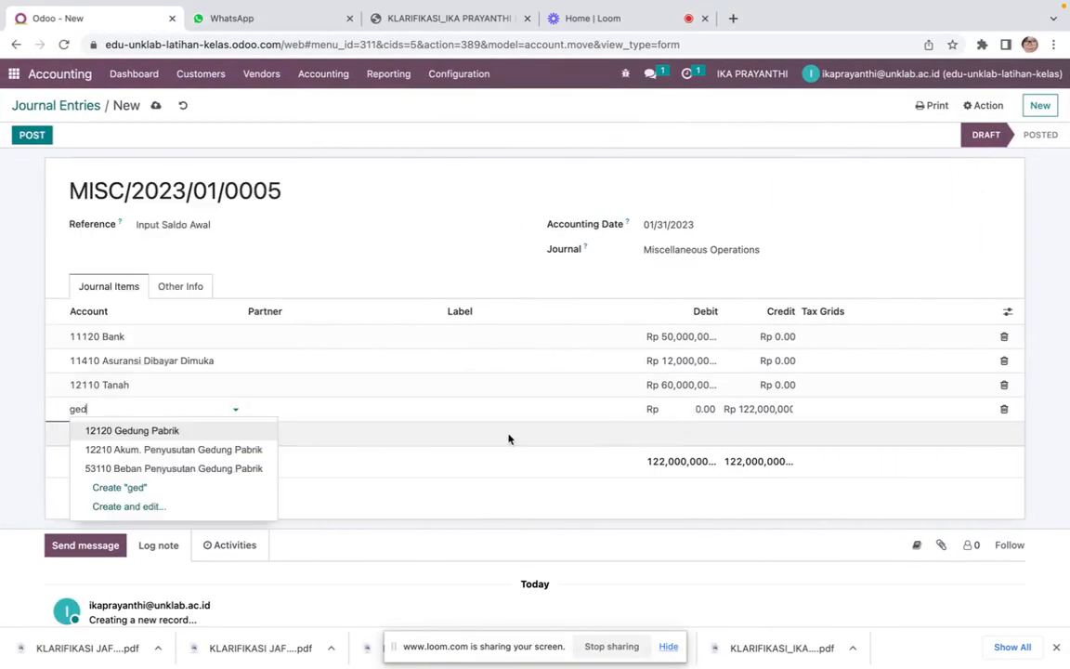
{"action": "left_click", "coordinate": [246, 438]}
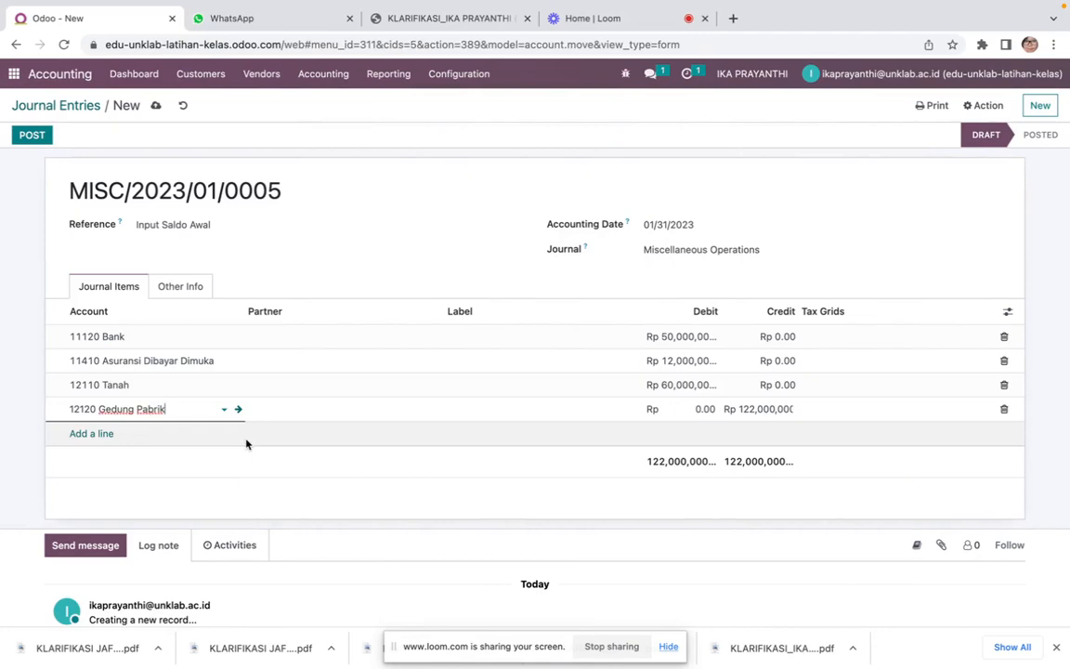
Look up the factory building balance in Excel and set the debit of the Gedung Pabrik line to 70,000,000
{"action": "left_click", "coordinate": [650, 409]}
{"action": "key", "text": "ctrl+Right"}
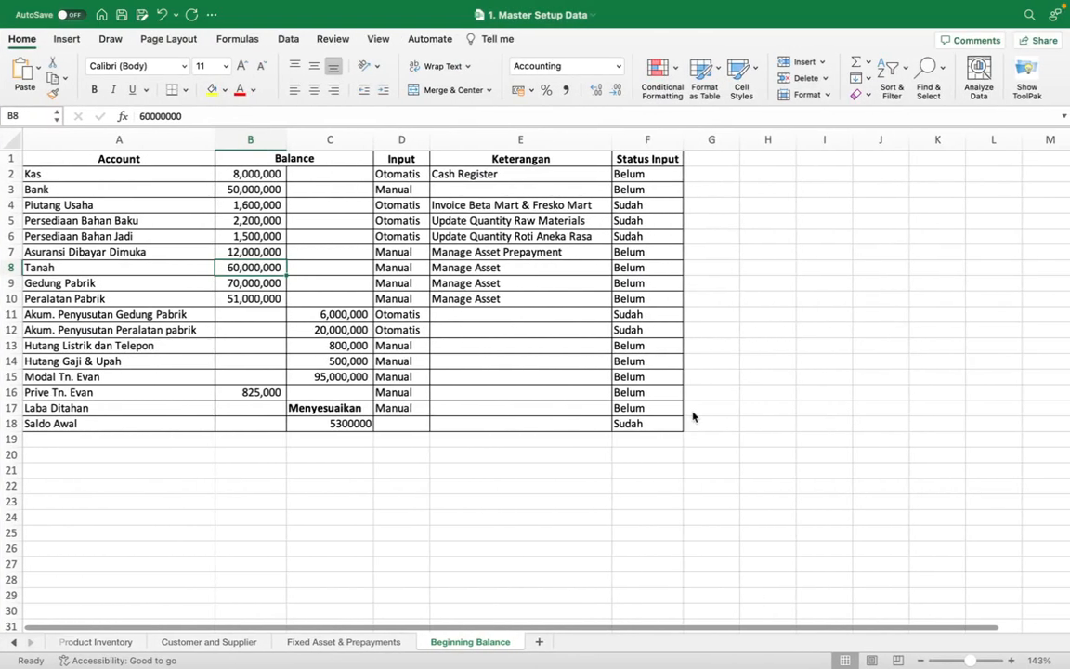
{"action": "key", "text": "ctrl+Left"}
{"action": "type", "text": "7"}
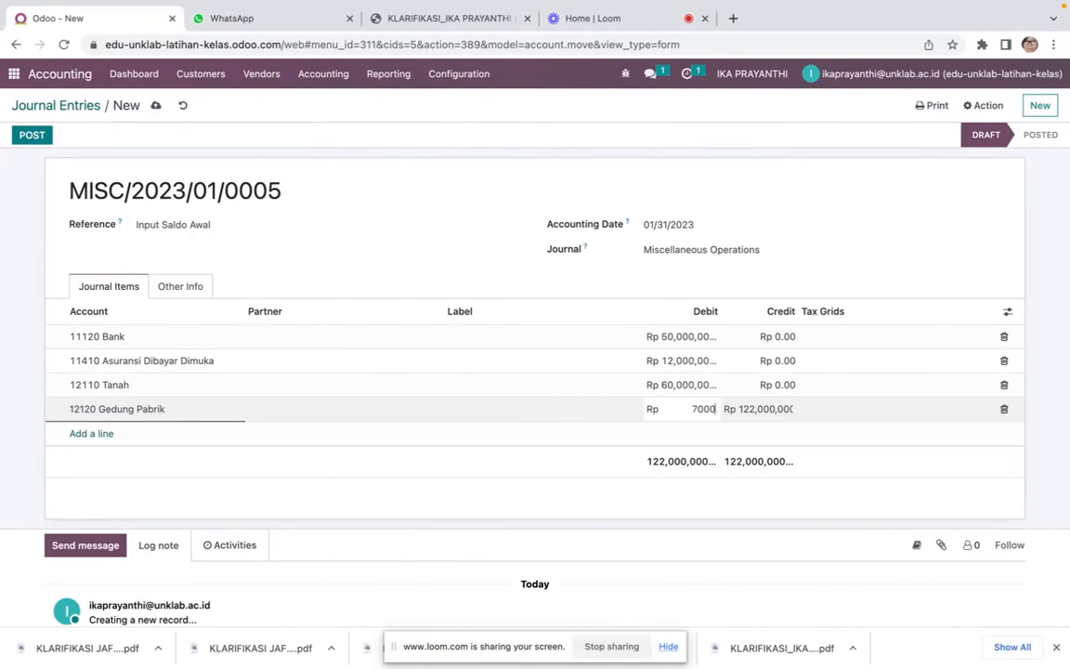
{"action": "type", "text": "0000000"}
{"action": "key", "text": "Tab"}
Check the account after Gedung Pabrik in the Excel sheet and add a journal item for 12130 Peralatan Pabrik
{"action": "key", "text": "Return"}
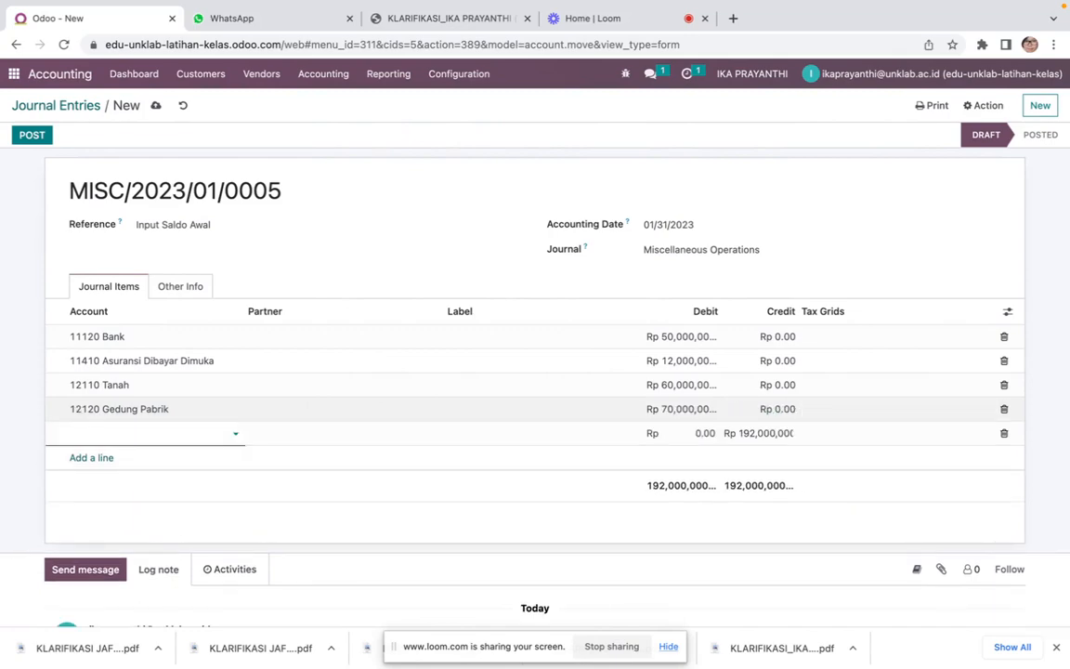
{"action": "key", "text": "ctrl+Right"}
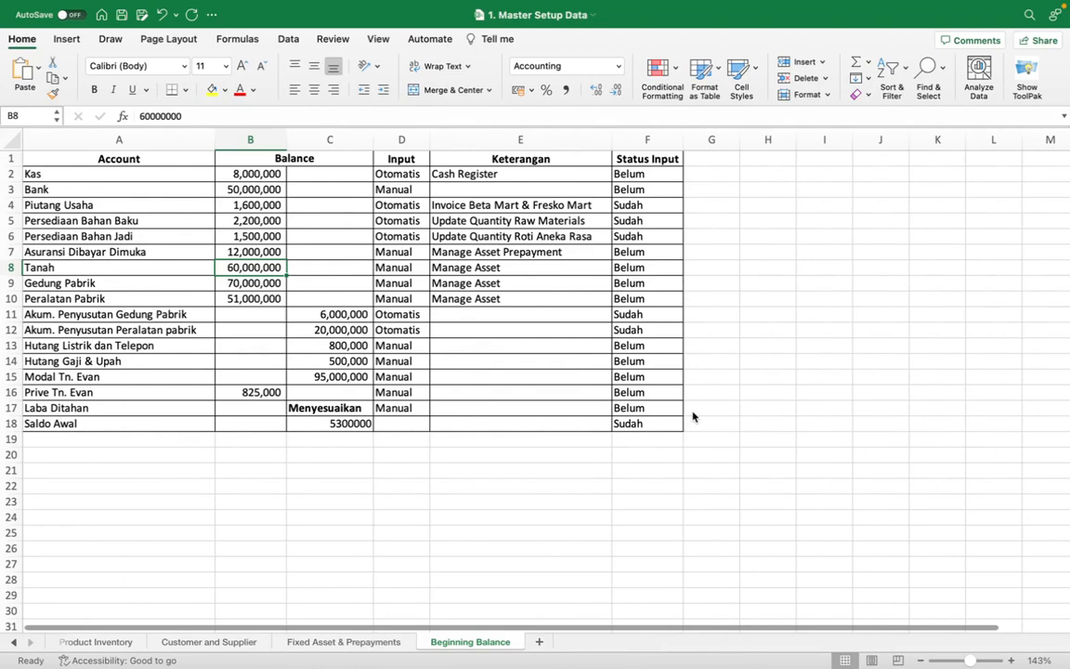
{"action": "key", "text": "ctrl+Left"}
{"action": "type", "text": "per"}
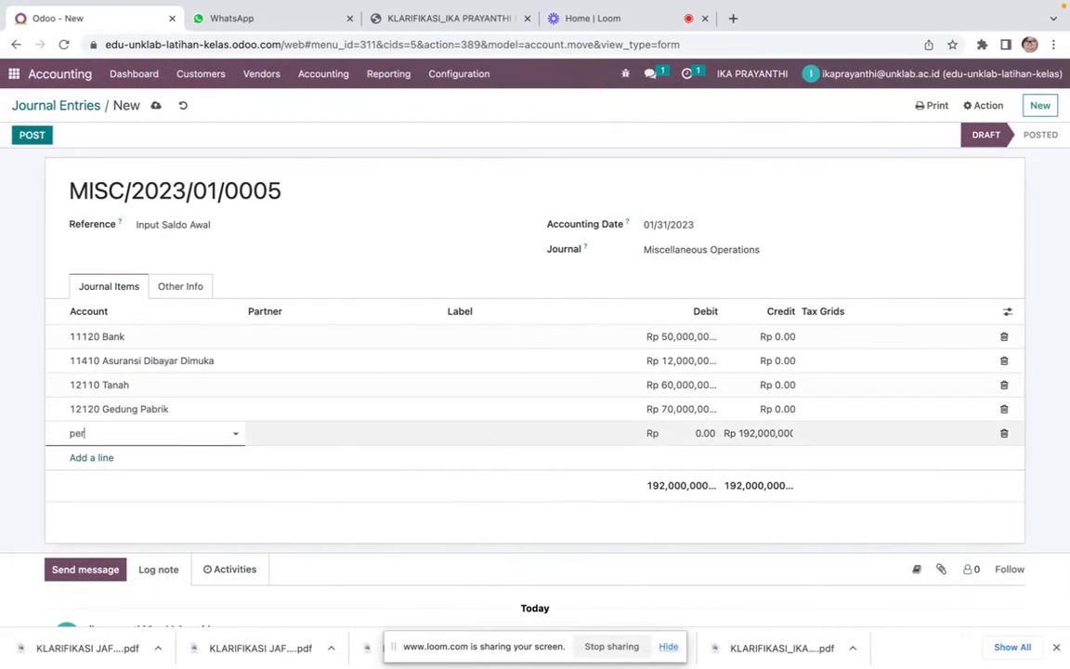
{"action": "type", "text": "alat"}
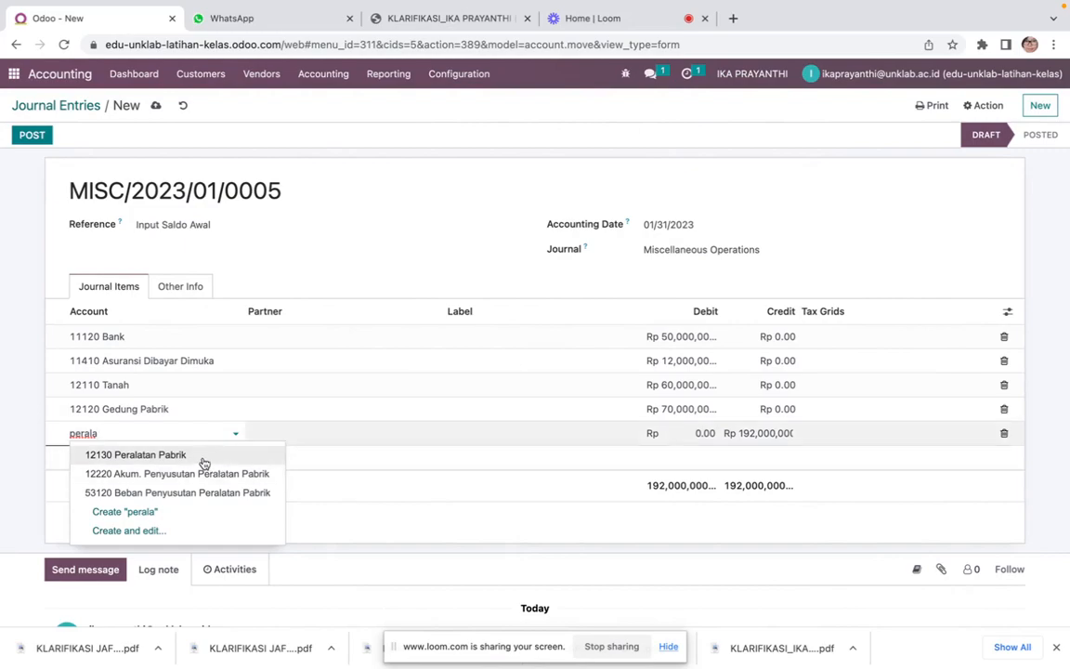
{"action": "left_click", "coordinate": [203, 460]}
Look up the factory equipment balance in Excel and set the debit of the Peralatan Pabrik line to 51,000,000
{"action": "key", "text": "Tab"}
{"action": "key", "text": "Tab"}
{"action": "key", "text": "ctrl+Right"}
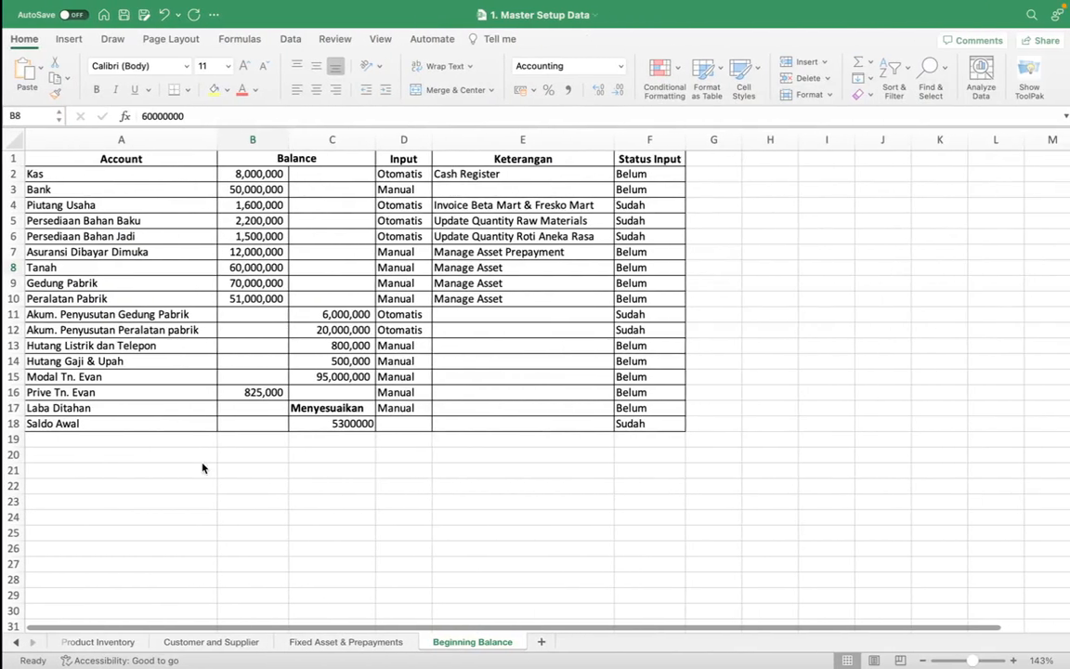
{"action": "key", "text": "ctrl+Left"}
{"action": "type", "text": "51"}
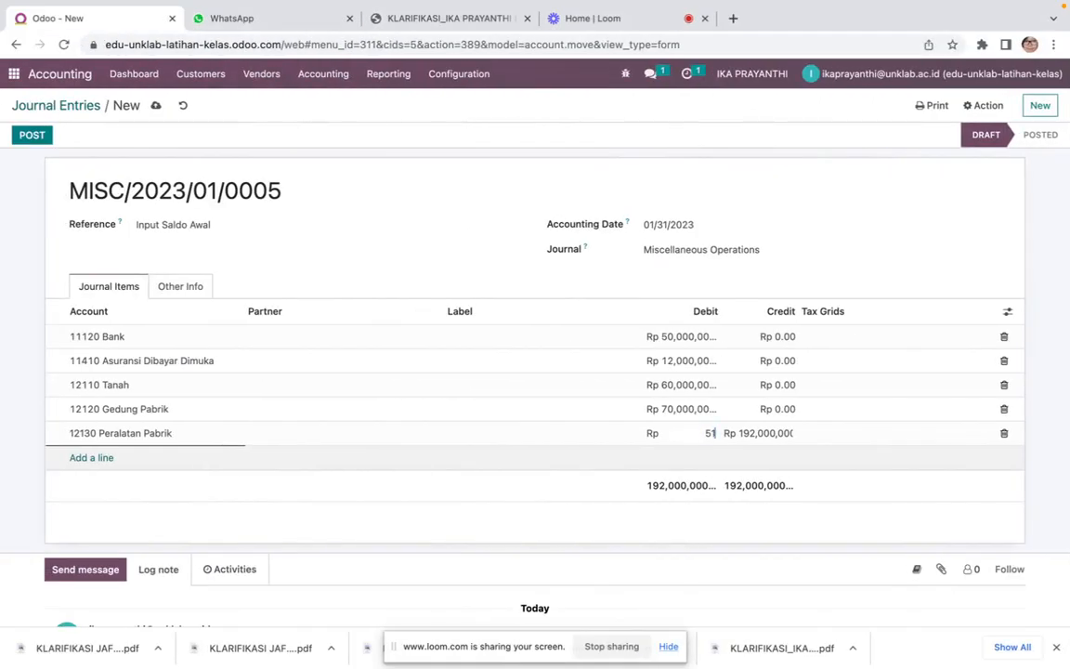
{"action": "type", "text": ",000,000000"}
{"action": "key", "text": "Tab"}
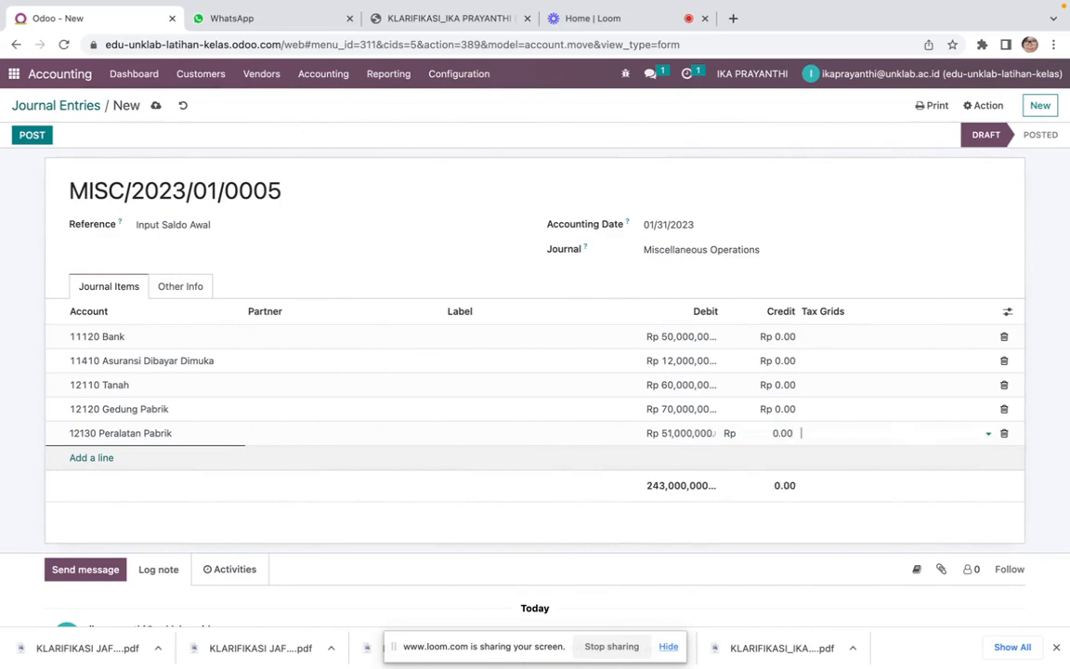
Find the remaining manual debit balance in the Excel sheet and add a journal item for the 31120 Prive account
{"action": "key", "text": "ctrl+Right"}
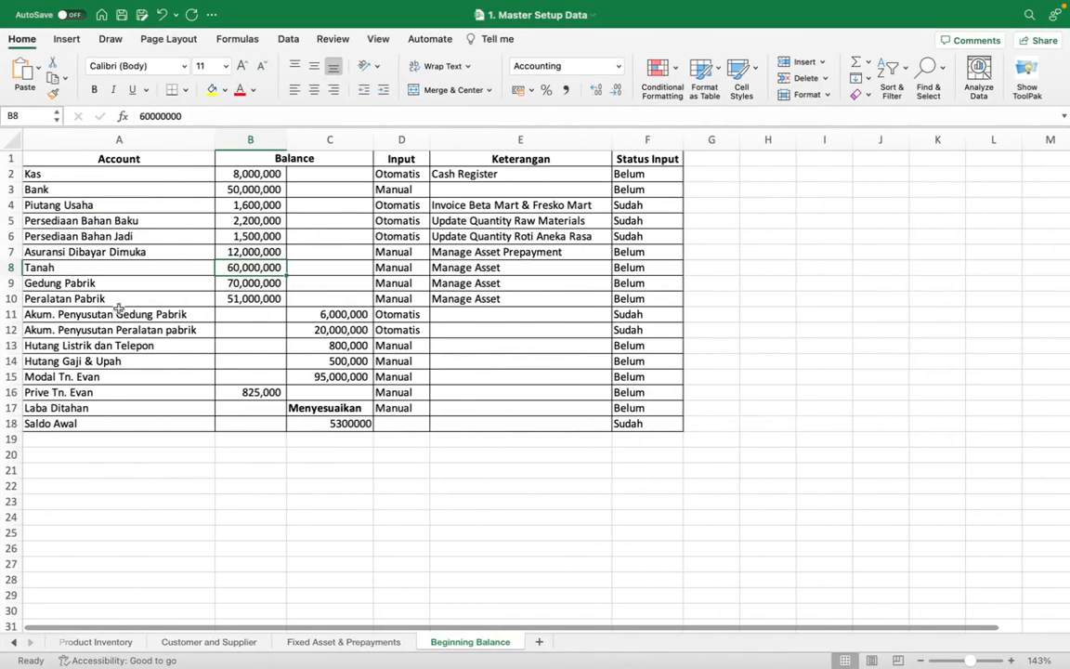
{"action": "left_click", "coordinate": [246, 391]}
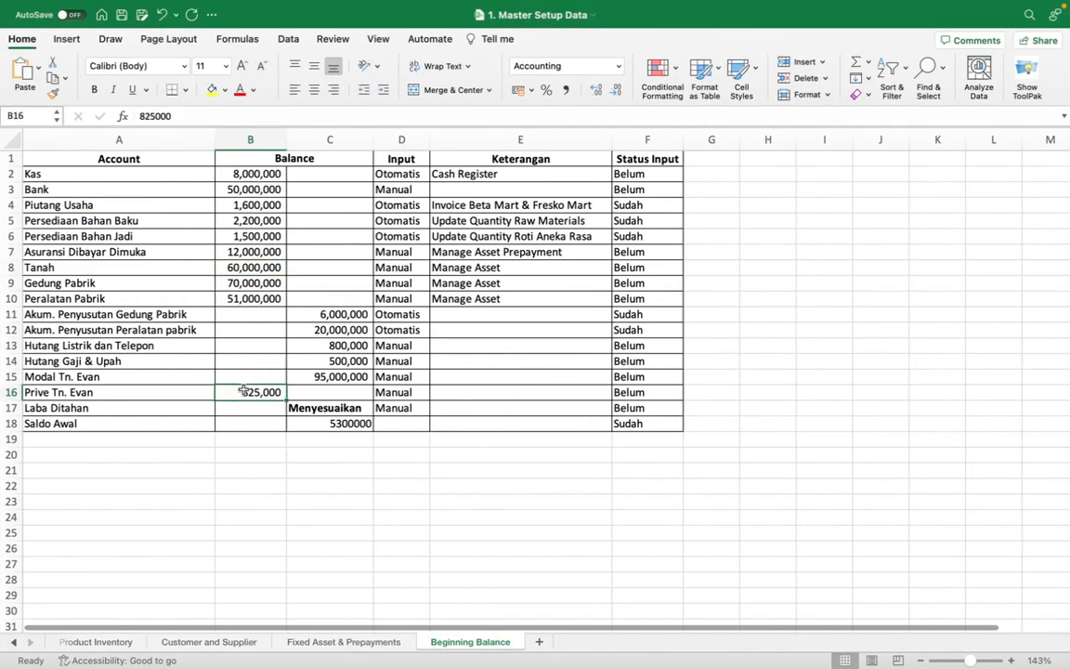
{"action": "key", "text": "ctrl+Left"}
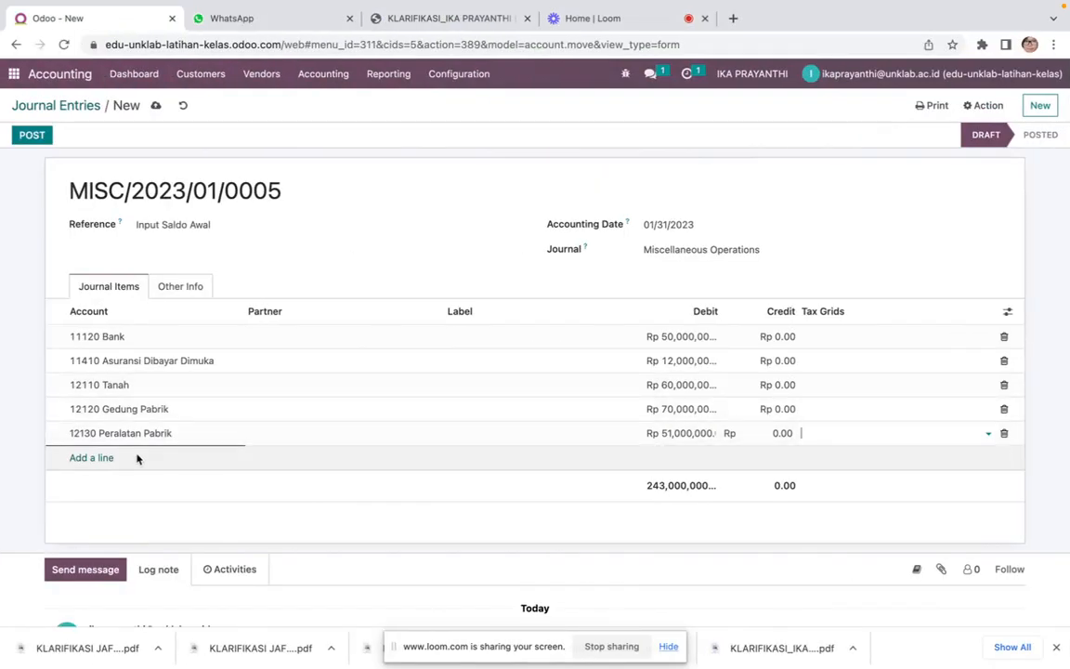
{"action": "left_click", "coordinate": [98, 460]}
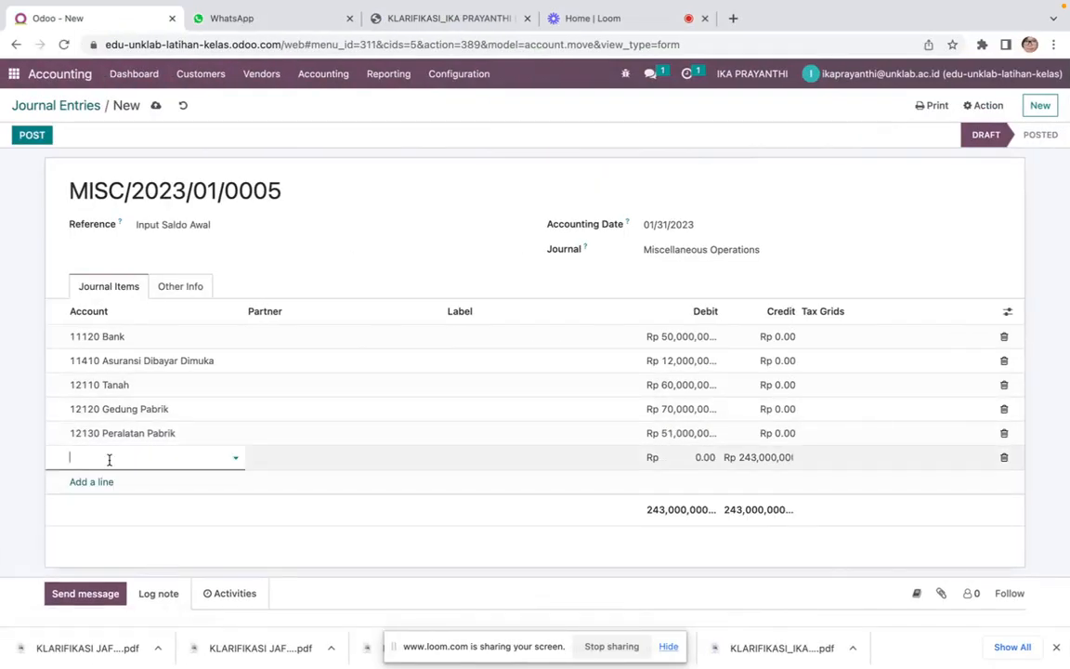
{"action": "type", "text": "priv"}
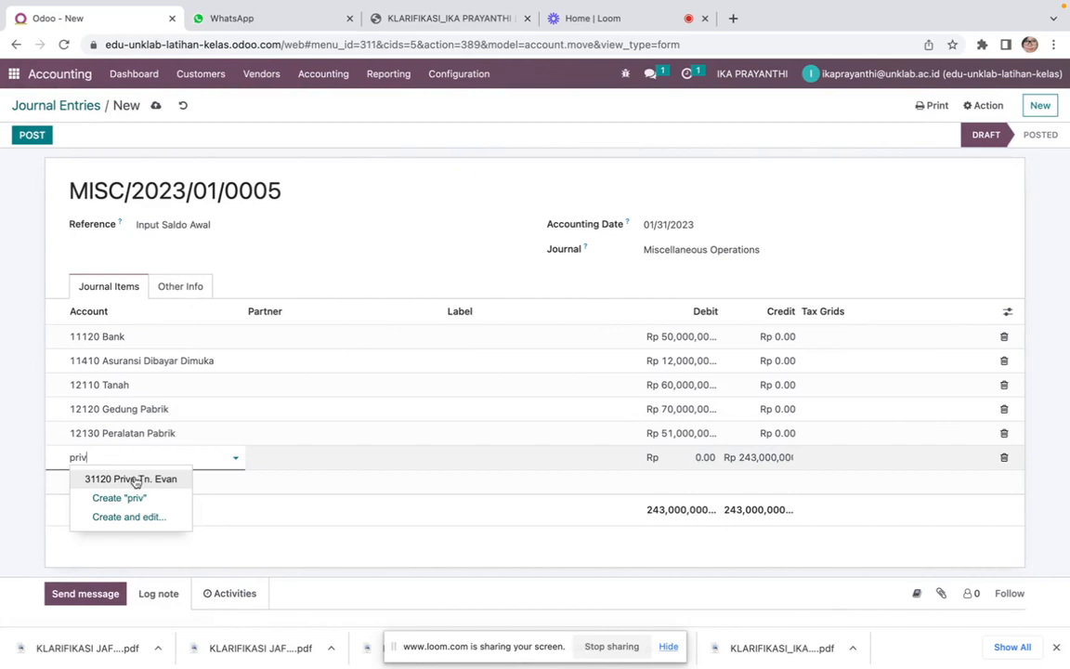
{"action": "left_click", "coordinate": [131, 478]}
Look up the Prive balance in Excel and set the debit of the 31120 Prive line to 825,000
{"action": "key", "text": "Tab"}
{"action": "key", "text": "Tab"}
{"action": "key", "text": "Tab"}
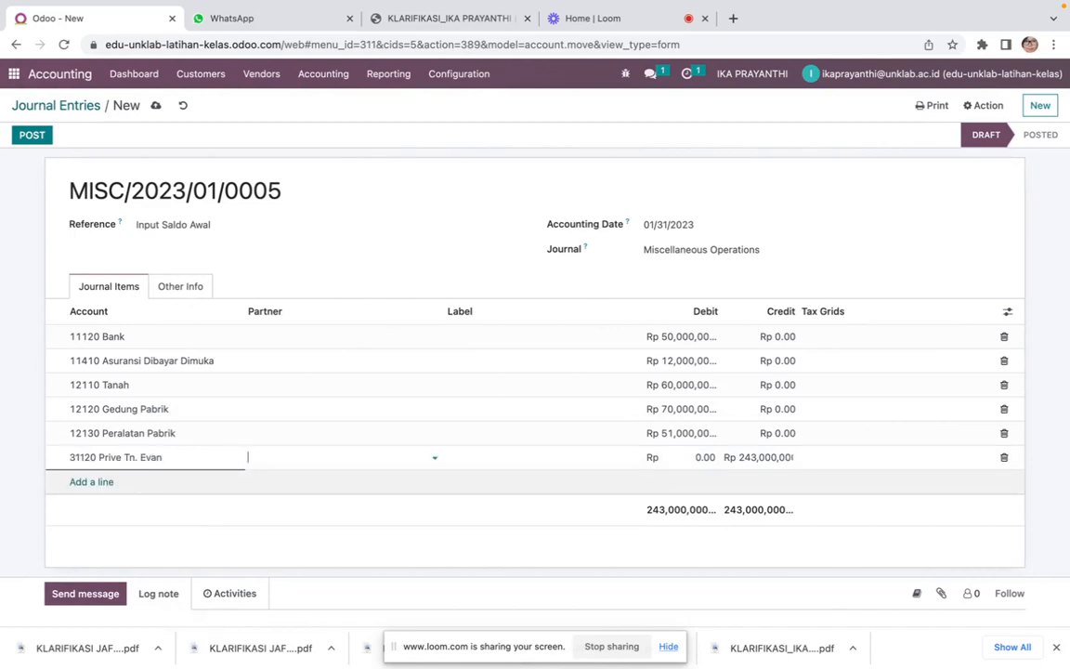
{"action": "key", "text": "ctrl+Right"}
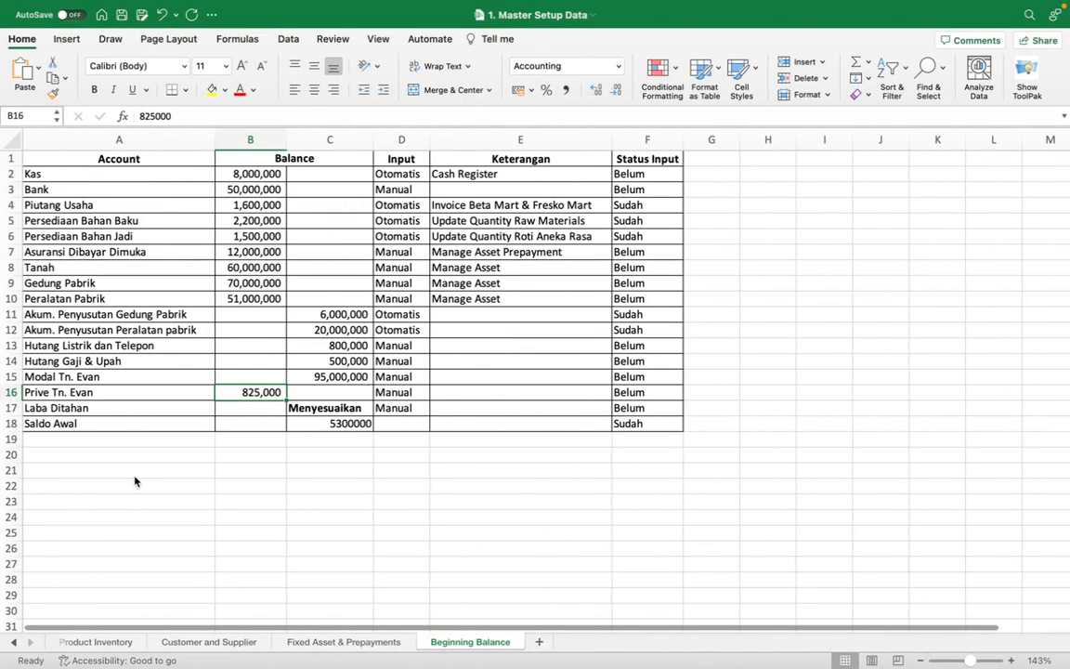
{"action": "key", "text": "ctrl+Left"}
{"action": "type", "text": "8"}
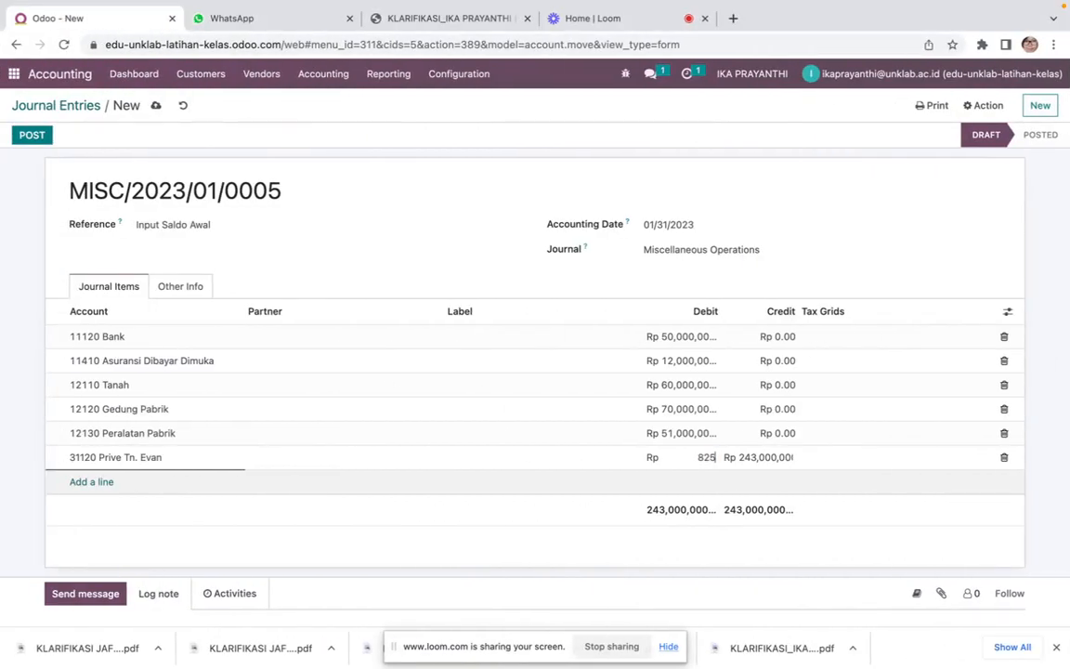
{"action": "type", "text": "25,000"}
{"action": "key", "text": "Tab"}
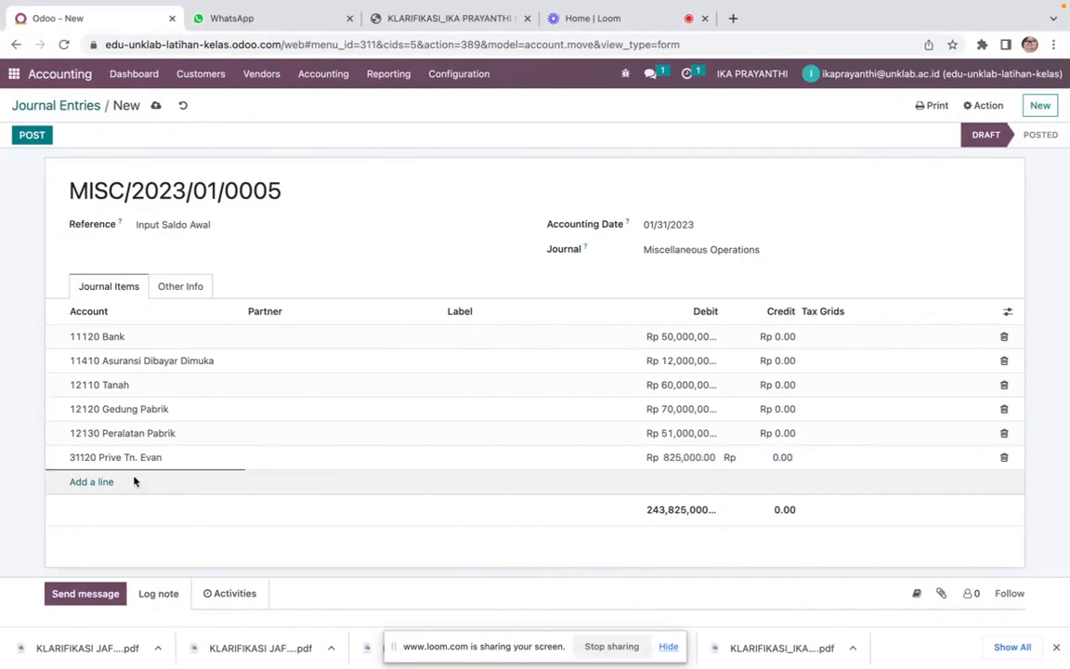
Add an empty journal item and locate the first manually entered credit account in the Excel sheet
{"action": "key", "text": "Tab"}
{"action": "key", "text": "Tab"}
{"action": "key", "text": "ctrl+Right"}
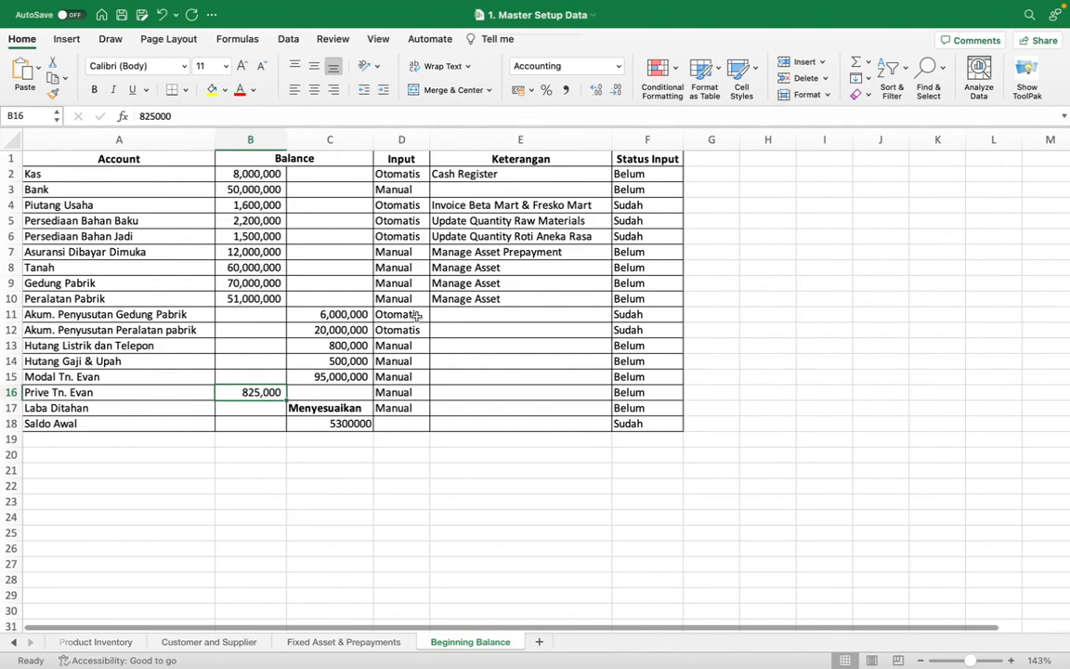
{"action": "left_click", "coordinate": [331, 316]}
{"action": "left_click", "coordinate": [331, 331]}
{"action": "left_click", "coordinate": [331, 345]}
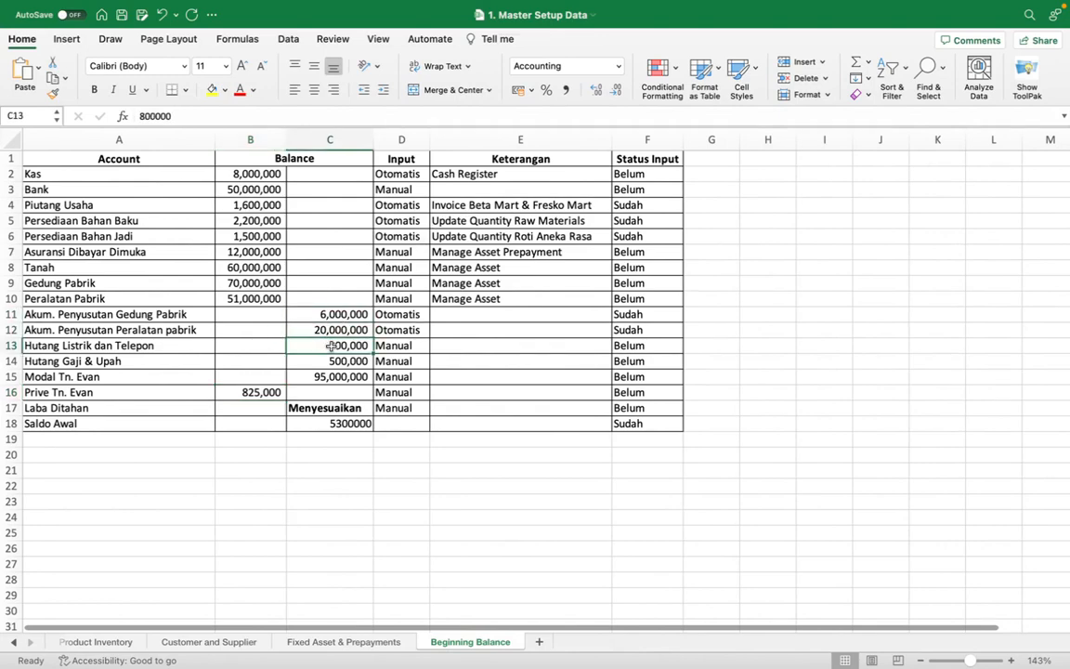
{"action": "key", "text": "ctrl+Left"}
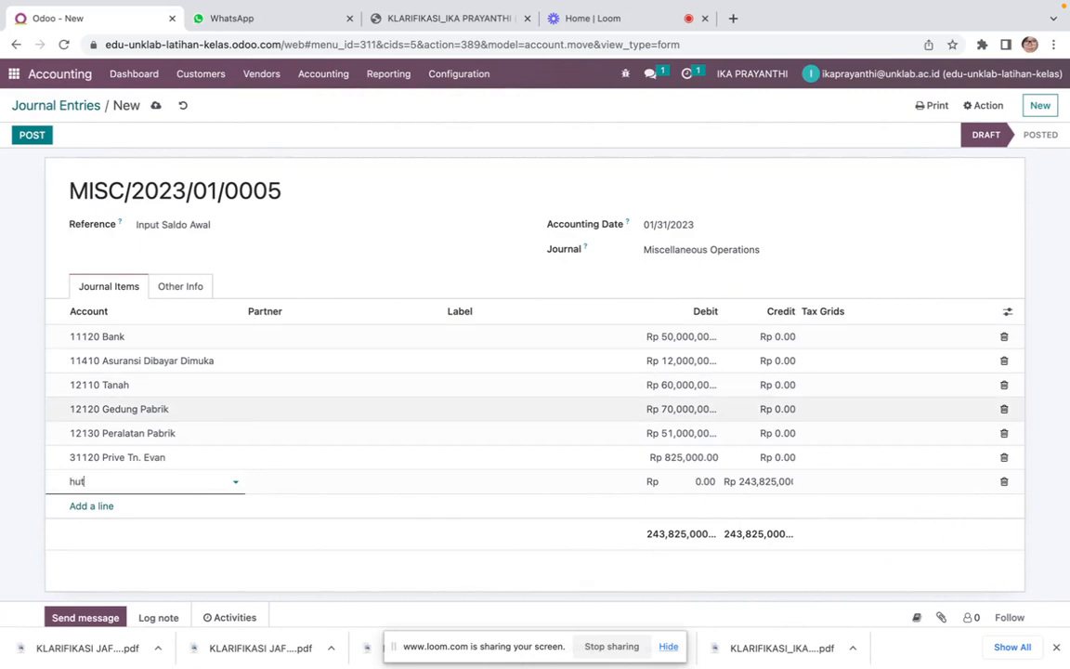
{"action": "type", "text": "ang"}
{"action": "left_click", "coordinate": [165, 538]}
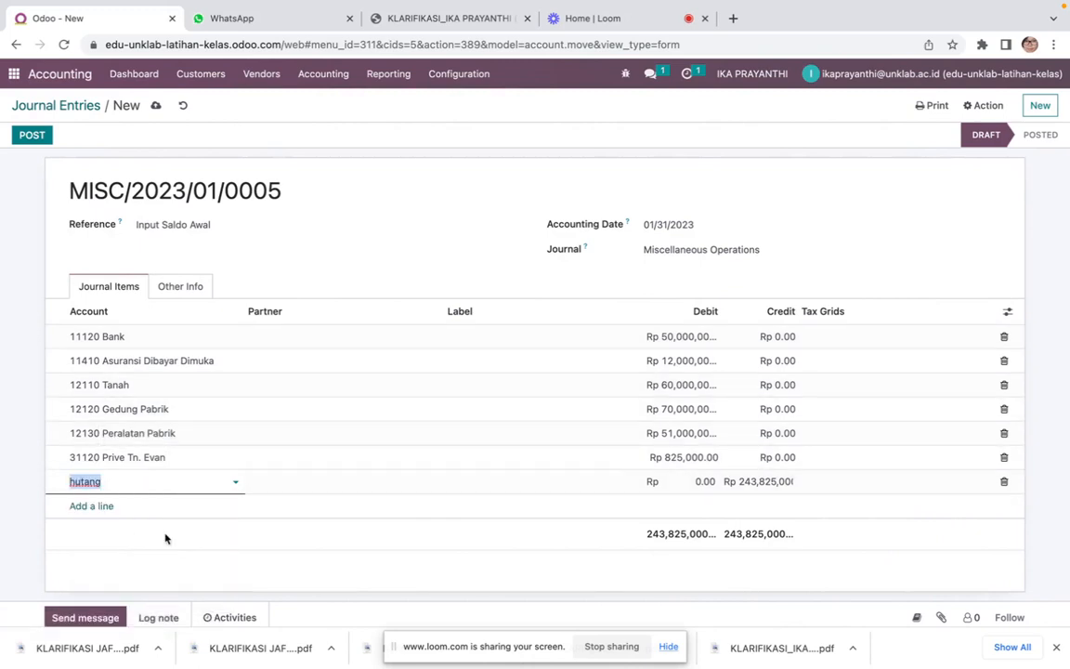
{"action": "left_click", "coordinate": [1, 461]}
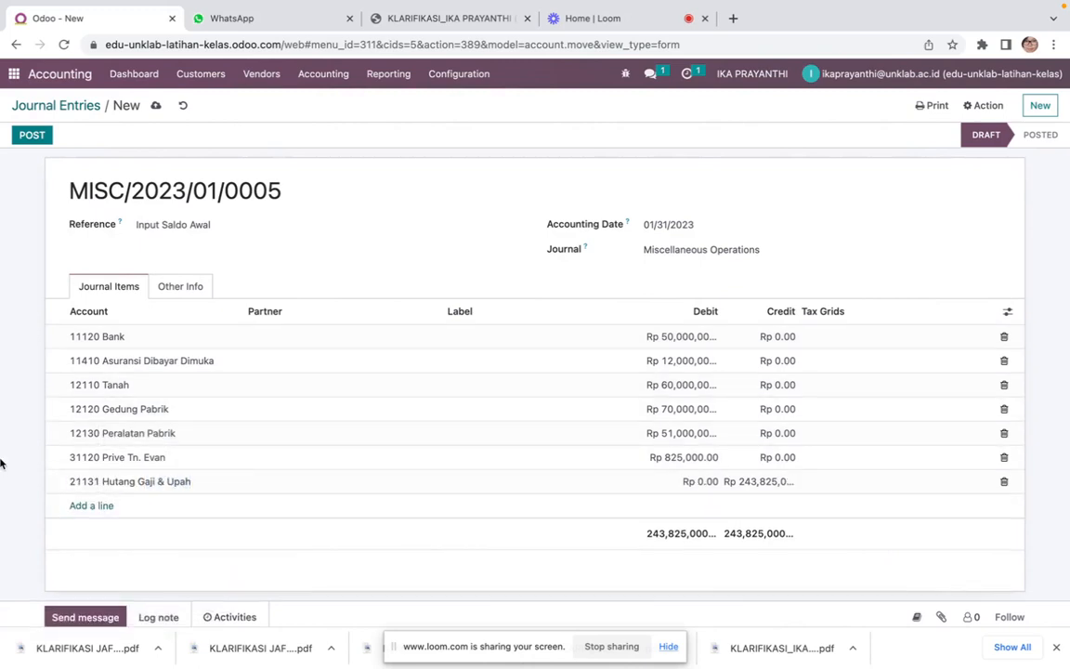
Set the account of the last journal item to 21130 Hutang LIstrik & Telepon
{"action": "left_click", "coordinate": [174, 476]}
{"action": "type", "text": "hut"}
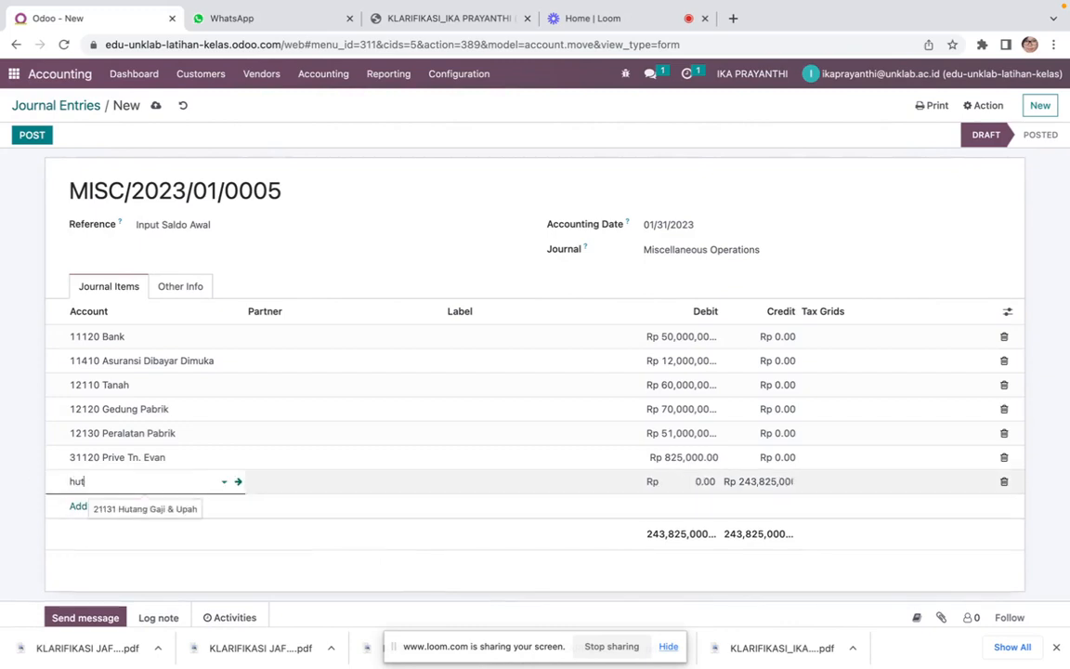
{"action": "type", "text": "ang g"}
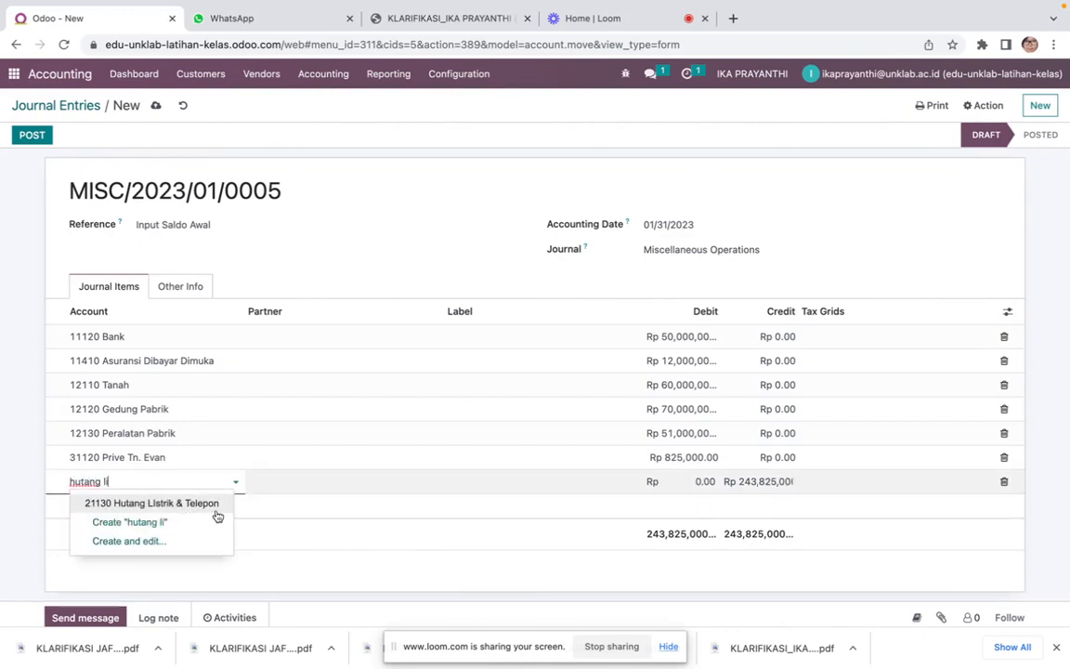
{"action": "left_click", "coordinate": [205, 504]}
Look up the electricity and telephone payable in Excel and set that line's credit to 800,000
{"action": "key", "text": "Tab"}
{"action": "key", "text": "Tab"}
{"action": "key", "text": "Tab"}
{"action": "key", "text": "Tab"}
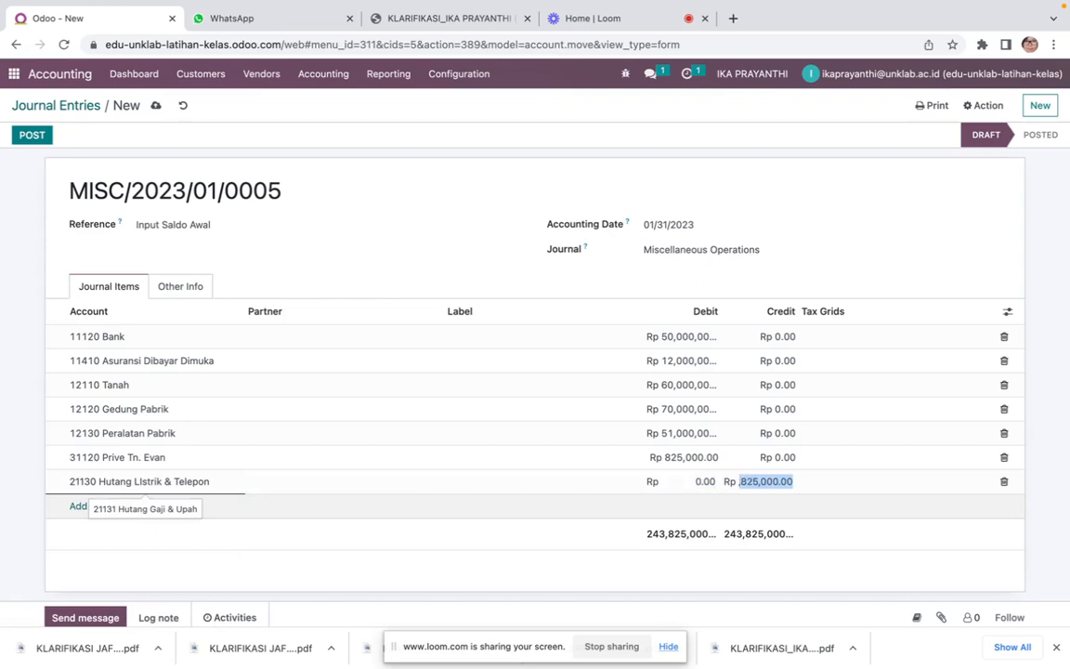
{"action": "key", "text": "ctrl+Right"}
{"action": "key", "text": "ctrl+Left"}
{"action": "type", "text": "800,"}
{"action": "type", "text": "000"}
{"action": "key", "text": "Return"}
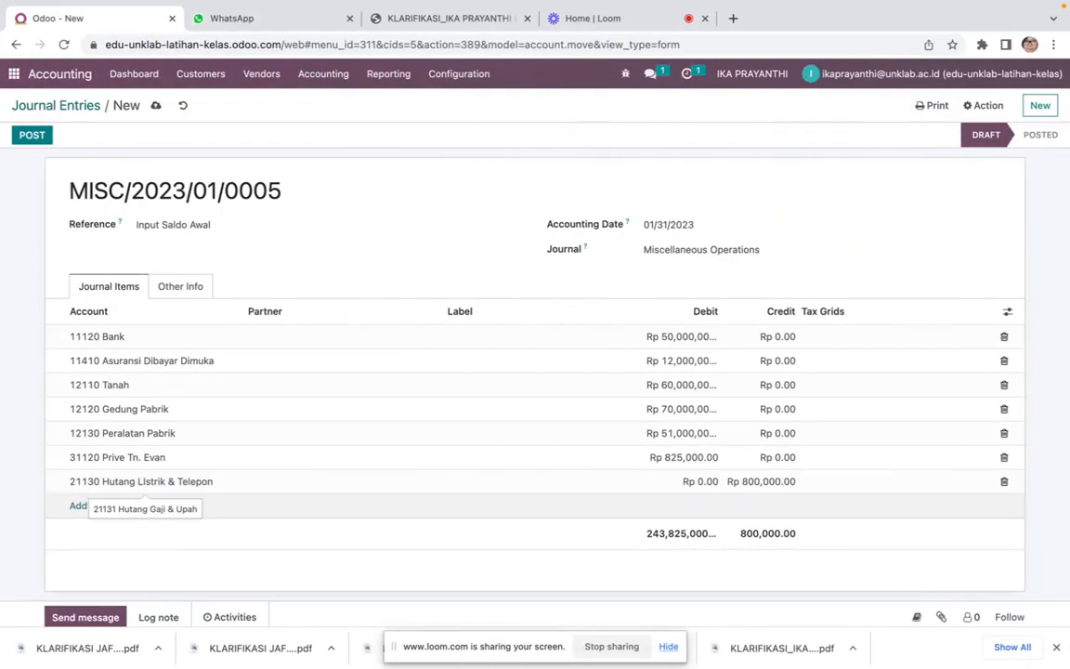
Check the next manual credit account in the Excel sheet and add a journal item for 21131 Hutang Gaji & Upah
{"action": "key", "text": "ctrl+Right"}
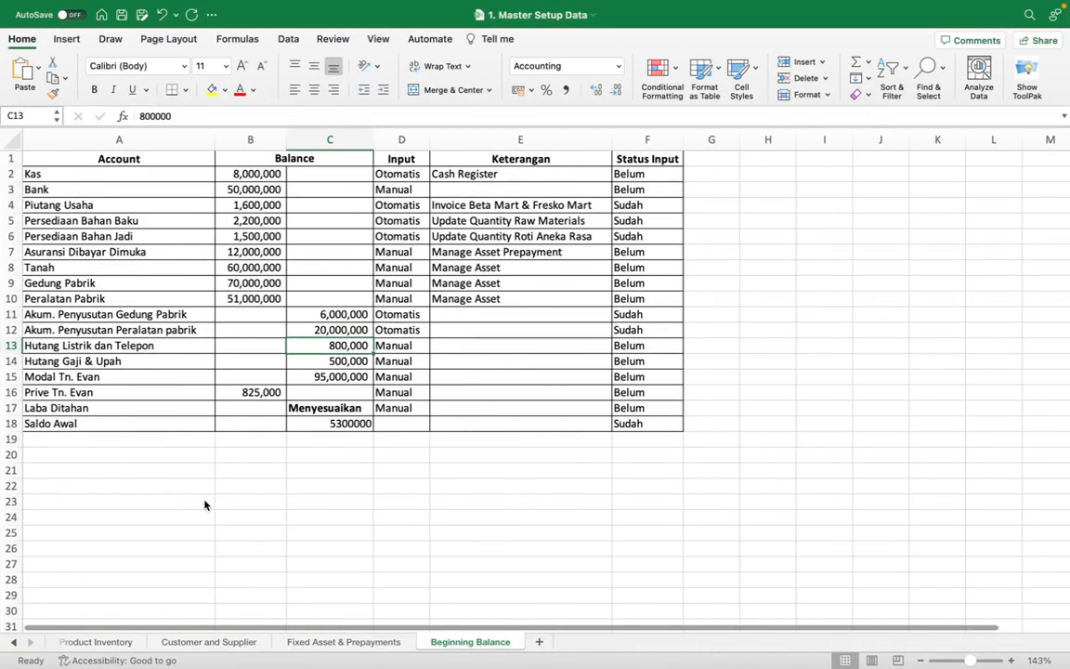
{"action": "key", "text": "ctrl+Left"}
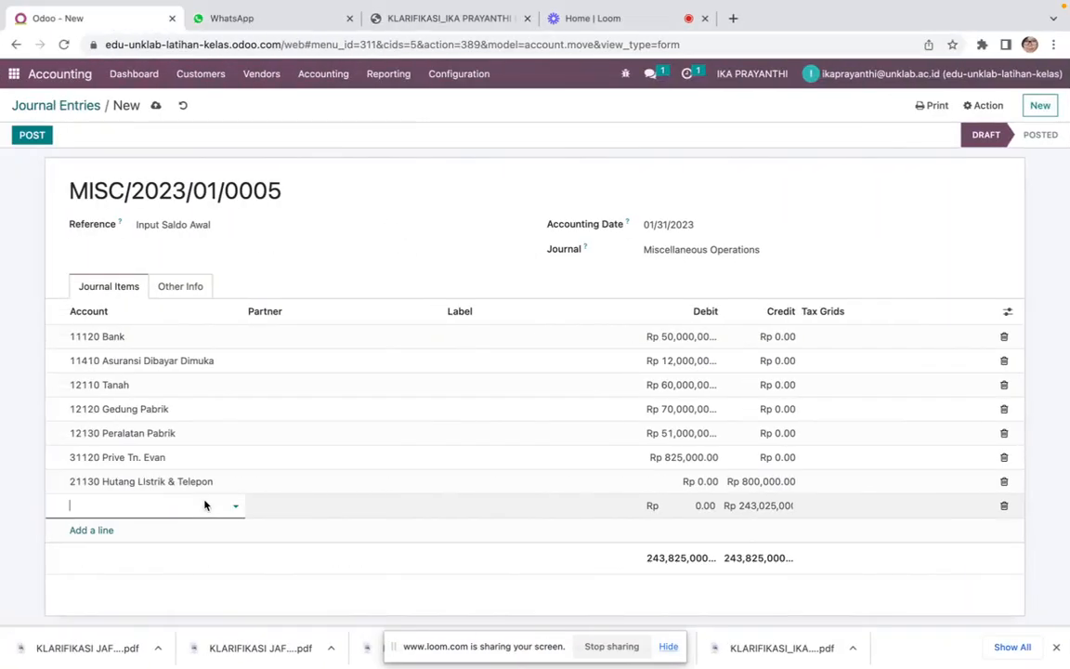
{"action": "type", "text": "hutang ga"}
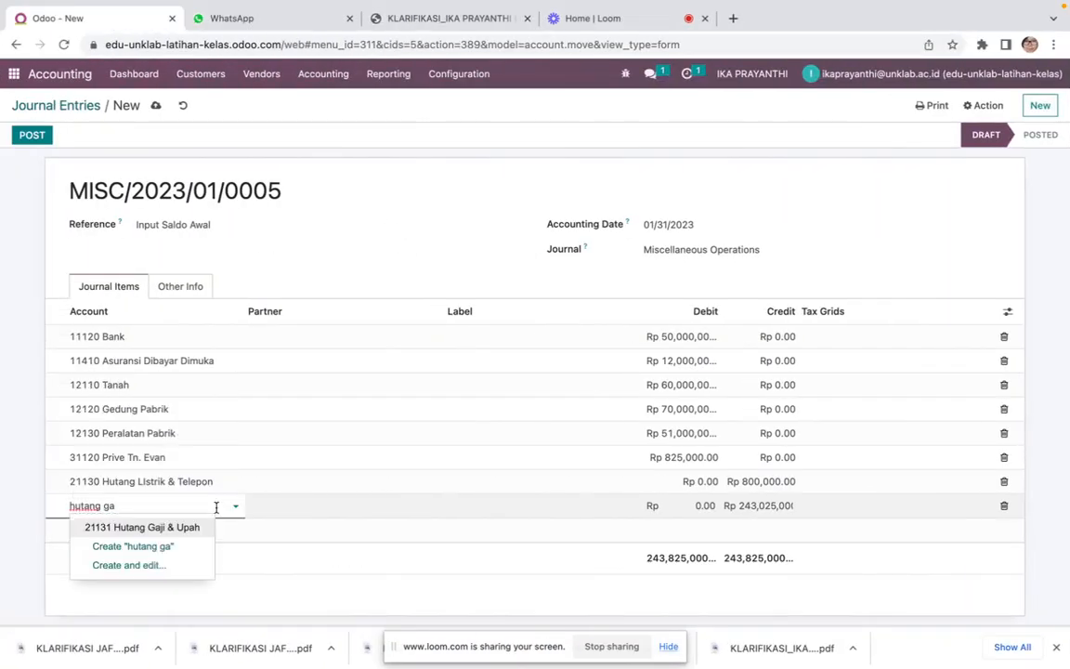
{"action": "left_click", "coordinate": [196, 527]}
Look up the wages payable balance in Excel and set the credit of the Hutang Gaji & Upah line to 500,000
{"action": "key", "text": "Tab"}
{"action": "key", "text": "Tab"}
{"action": "key", "text": "Tab"}
{"action": "key", "text": "ctrl+Right"}
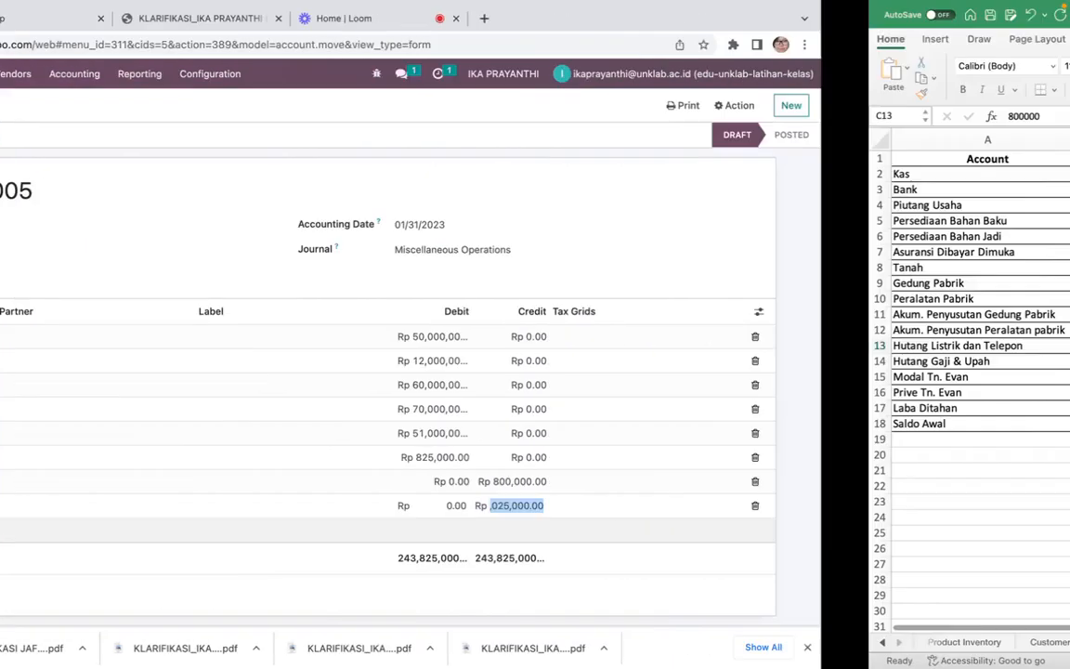
{"action": "key", "text": "ctrl+Left"}
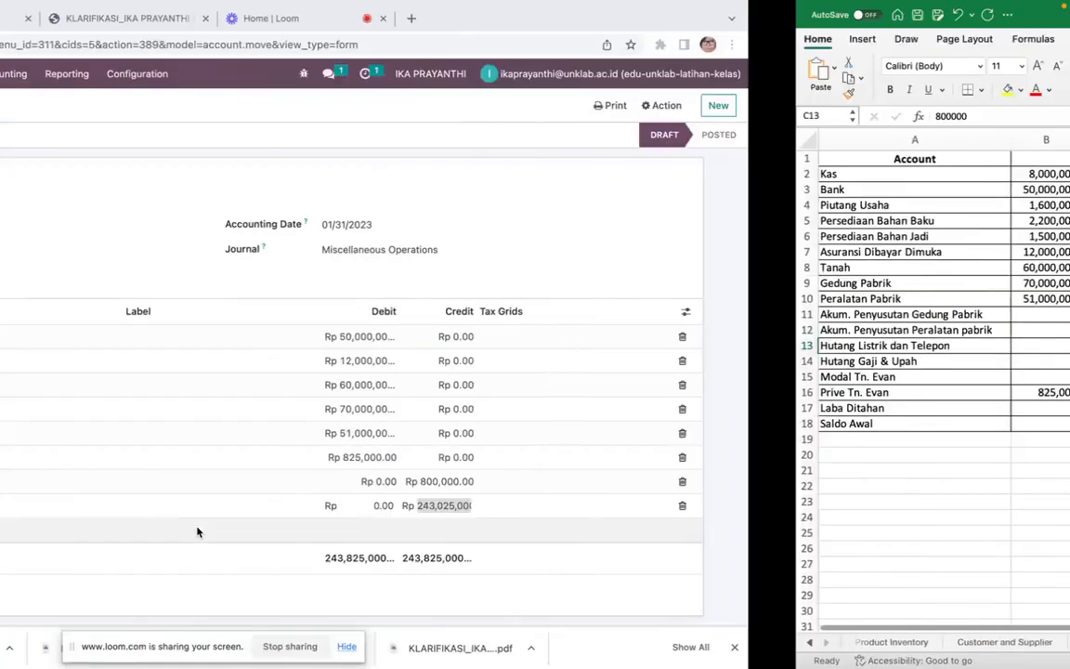
{"action": "type", "text": "500,000."}
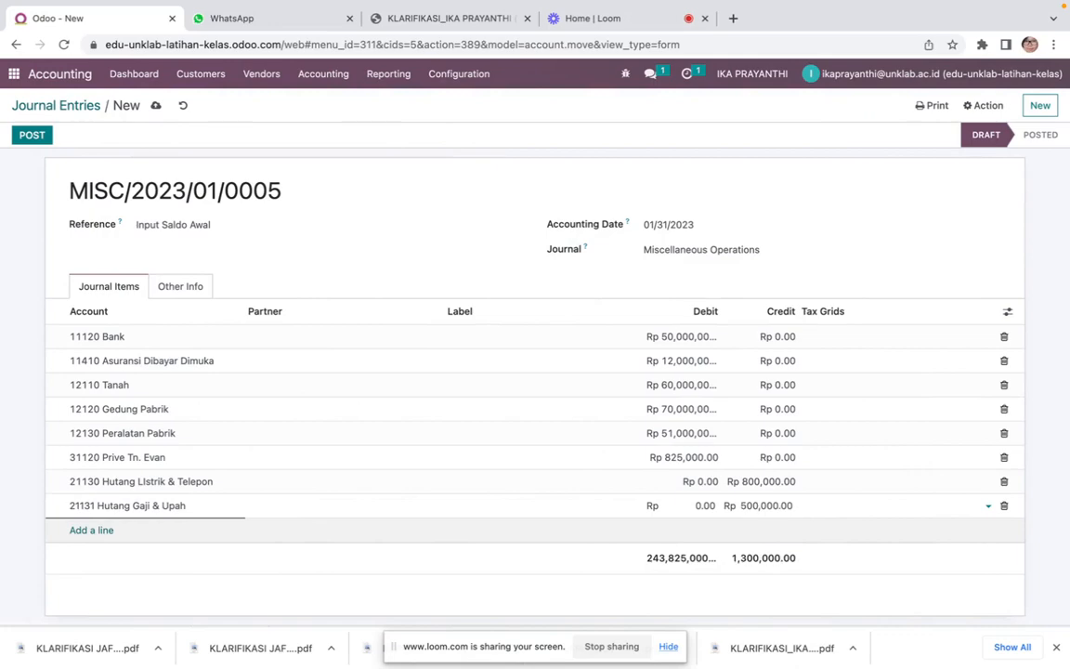
Check the account after Hutang Gaji & Upah in the Excel sheet and add a journal item for the 31110 Modal account
{"action": "key", "text": "ctrl+Right"}
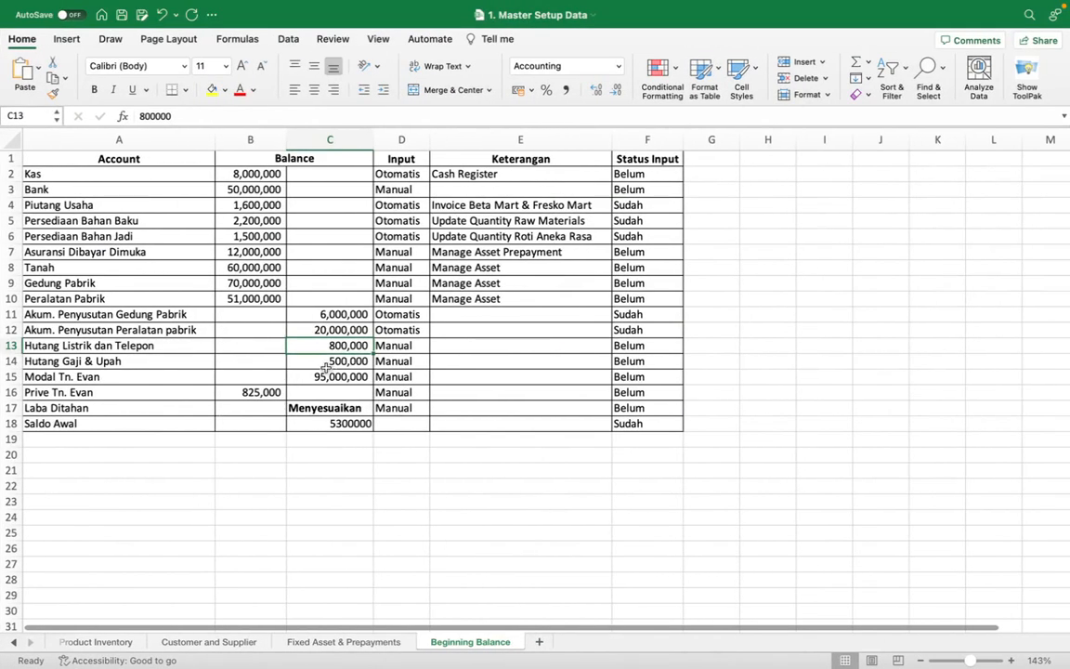
{"action": "key", "text": "ctrl+Left"}
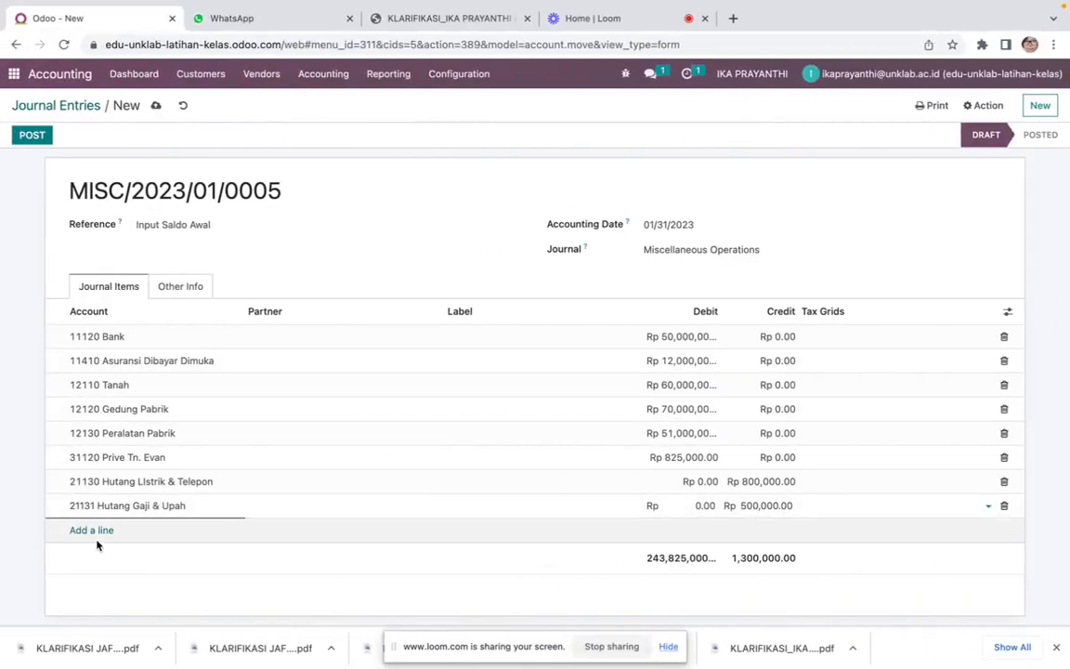
{"action": "left_click", "coordinate": [96, 532]}
{"action": "type", "text": "modal"}
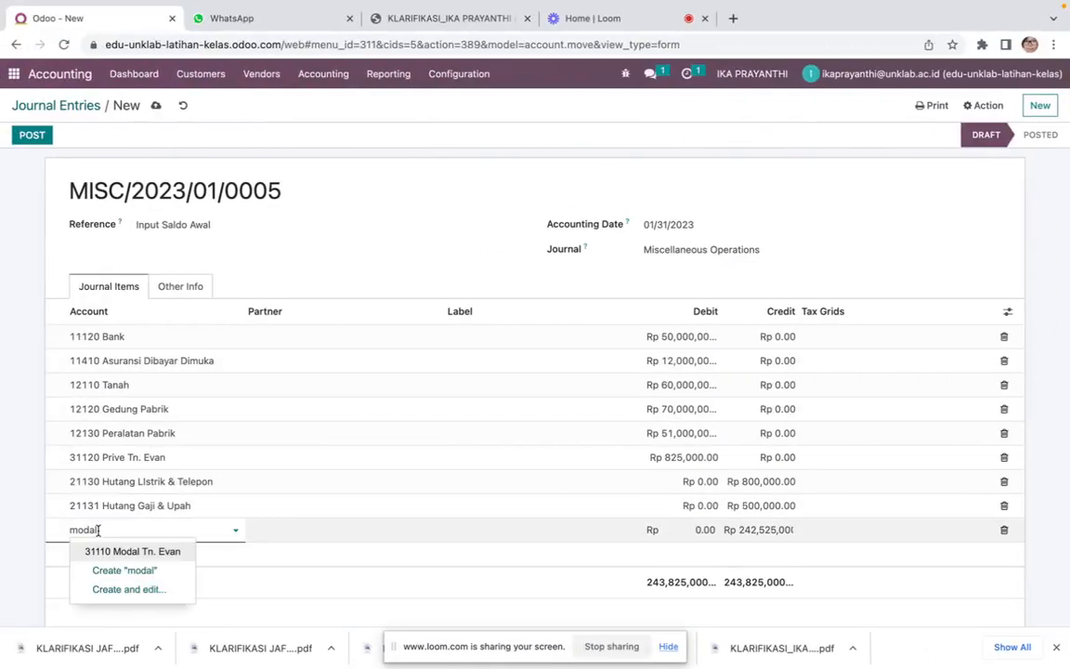
{"action": "left_click", "coordinate": [119, 552]}
Set the credit of the 31110 Modal line to 95,000,000
{"action": "key", "text": "Tab"}
{"action": "key", "text": "Tab"}
{"action": "key", "text": "Tab"}
{"action": "key", "text": "Tab"}
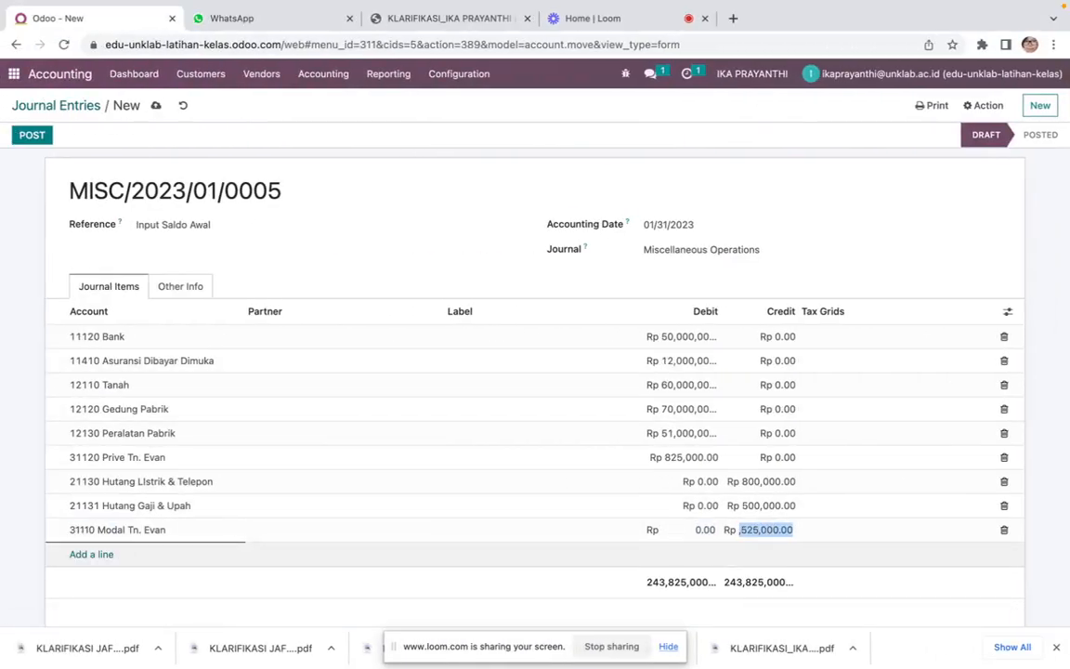
{"action": "type", "text": "9"}
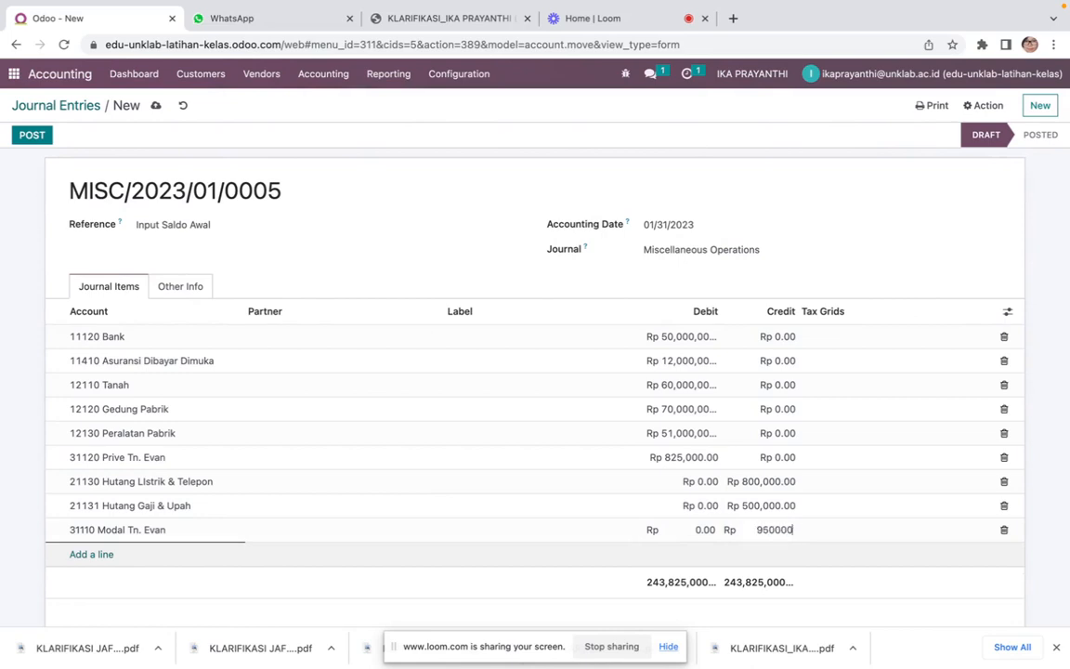
{"action": "type", "text": "5,000,000..."}
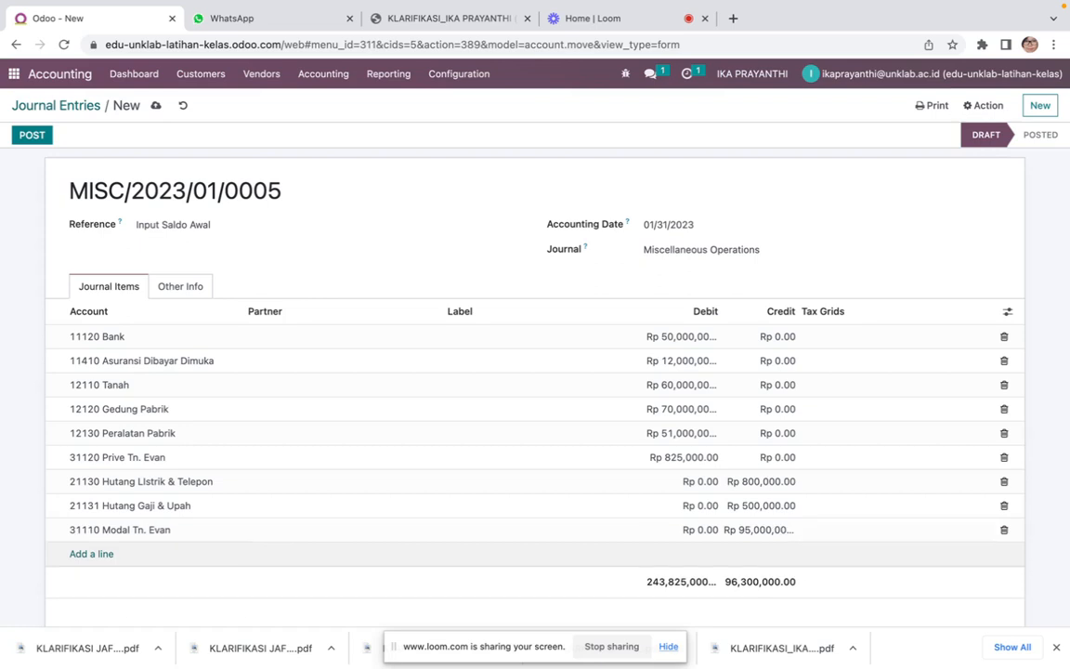
Add a journal item for 31130 Laba Ditahan, keeping the suggested balancing credit of 147,525,000
{"action": "key", "text": "Return"}
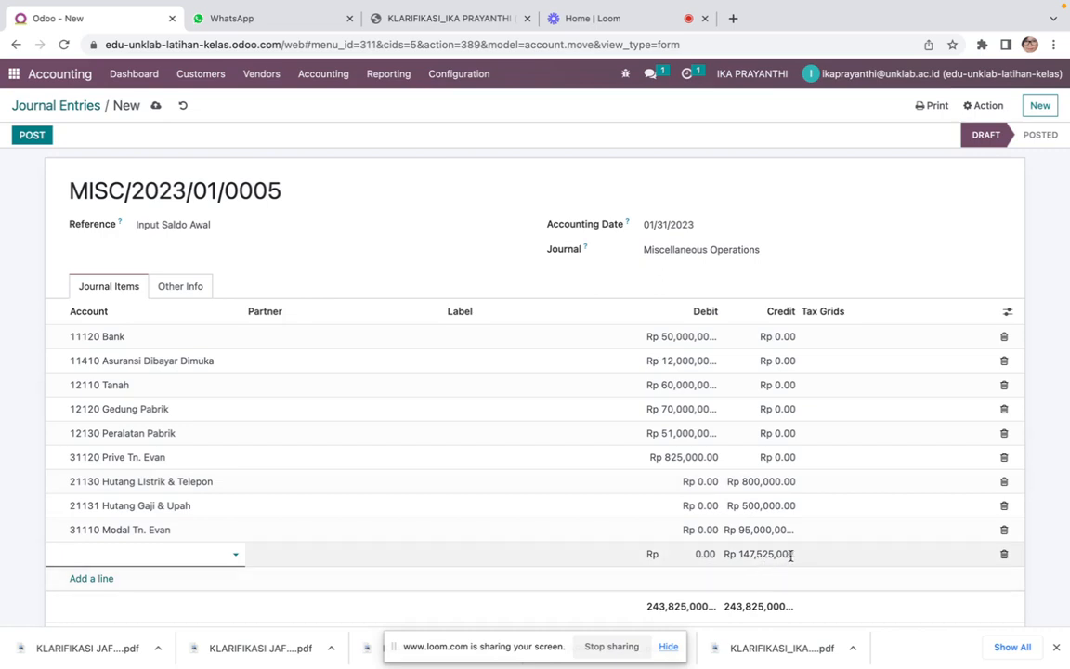
{"action": "left_click", "coordinate": [100, 552]}
{"action": "type", "text": "la"}
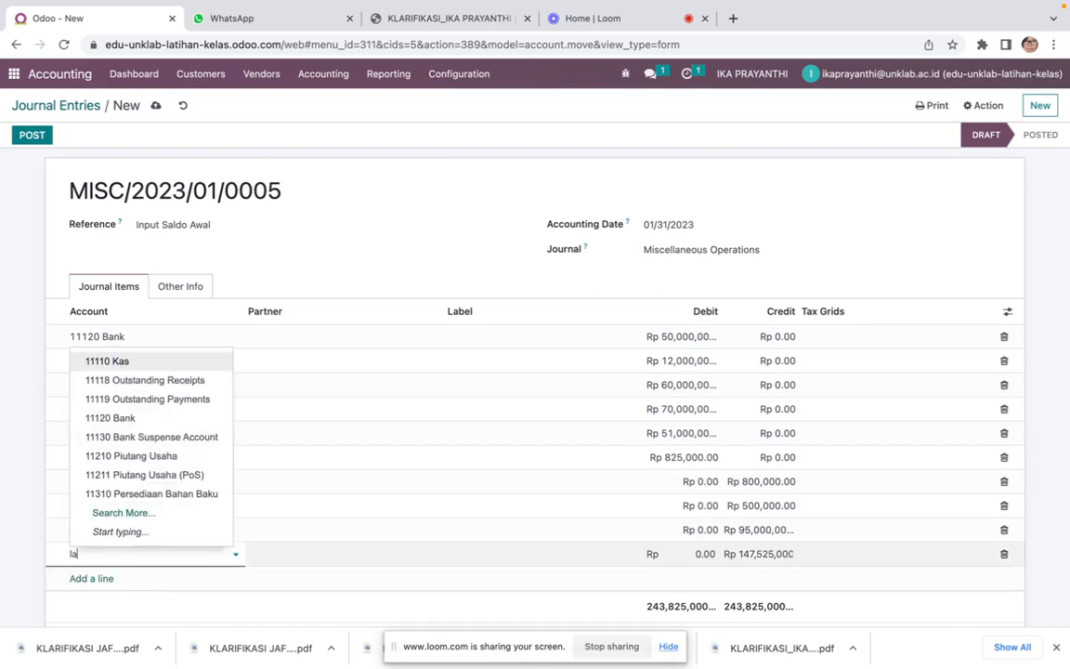
{"action": "type", "text": "ba"}
{"action": "left_click", "coordinate": [130, 495]}
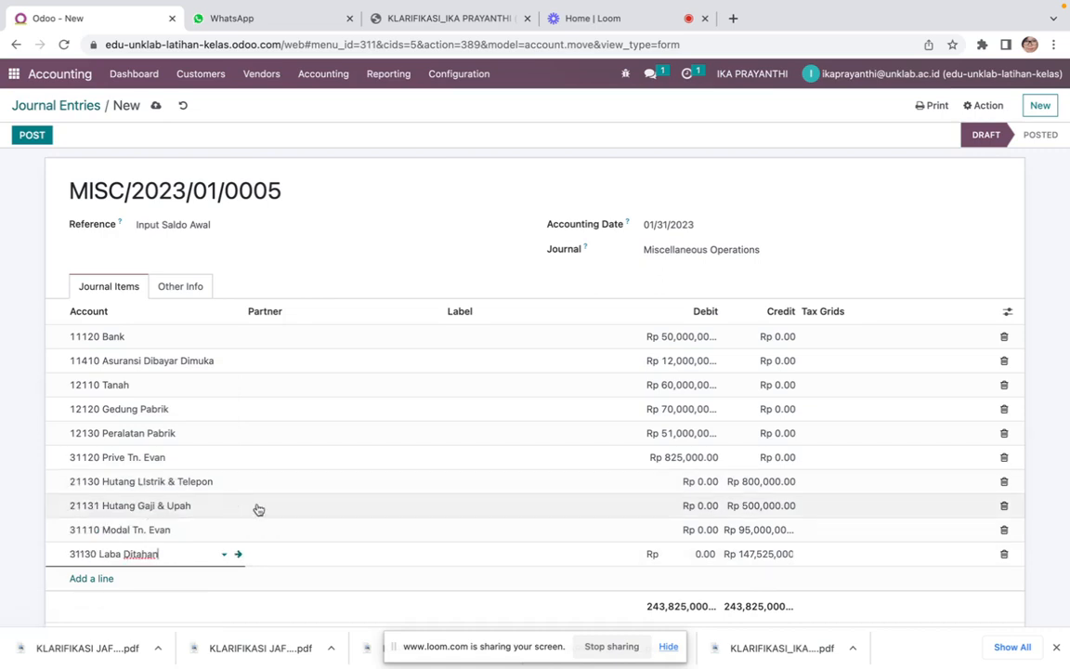
{"action": "key", "text": "Tab"}
{"action": "key", "text": "Tab"}
{"action": "key", "text": "Tab"}
{"action": "key", "text": "Tab"}
{"action": "key", "text": "Tab"}
{"action": "key", "text": "Tab"}
{"action": "key", "text": "Escape"}
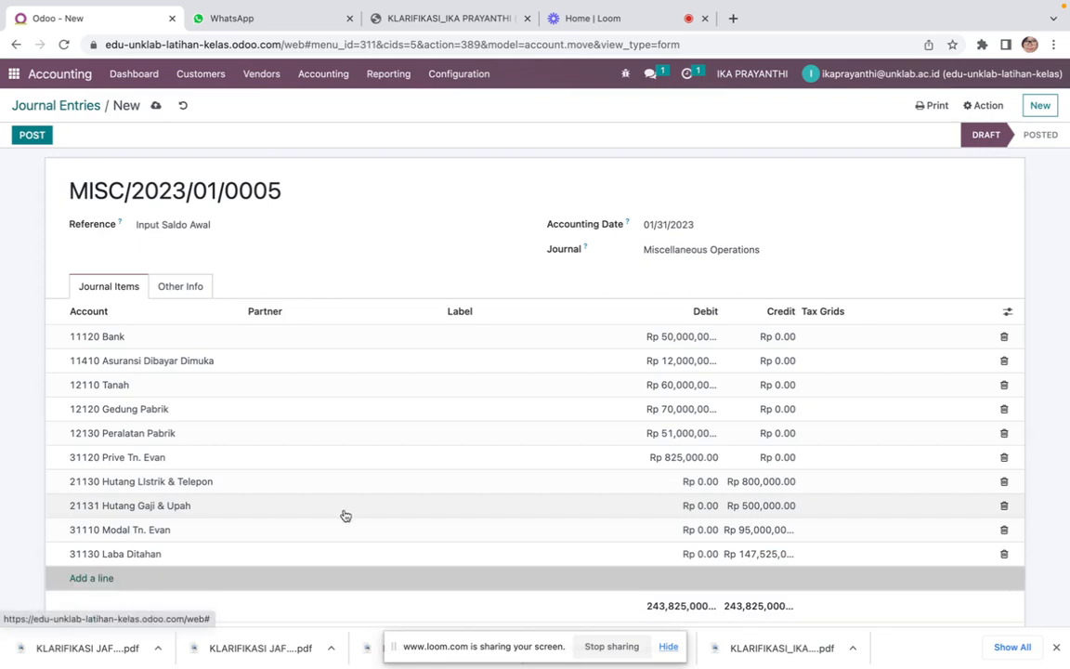
Compare the journal entry's debit and credit lines and totals with the manual balances in the Excel Beginning Balance sheet
{"action": "scroll", "coordinate": [490, 510], "scroll_direction": "down", "scroll_amount": 1}
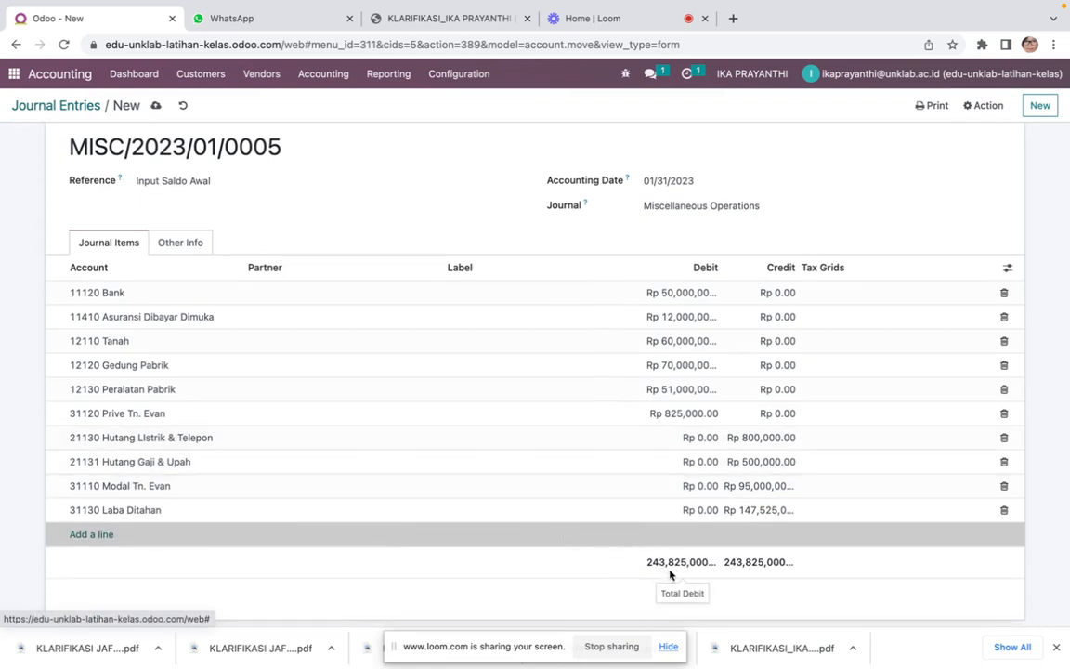
{"action": "scroll", "coordinate": [563, 448], "scroll_direction": "up", "scroll_amount": 1}
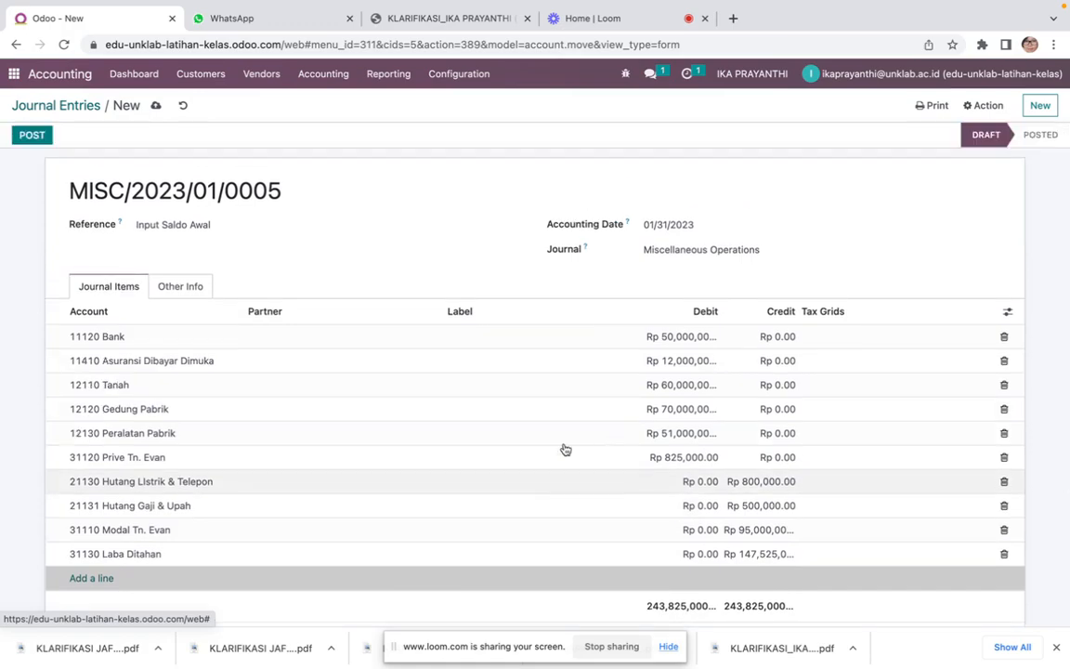
{"action": "scroll", "coordinate": [564, 449], "scroll_direction": "down", "scroll_amount": 1}
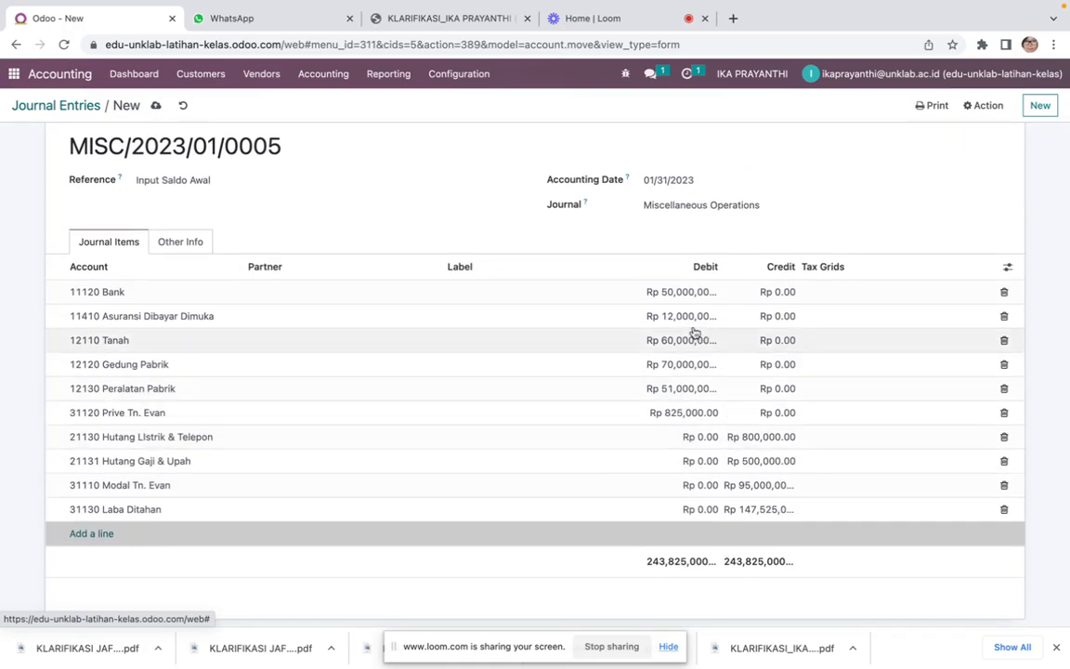
{"action": "key", "text": "ctrl+Right"}
{"action": "key", "text": "ctrl+Left"}
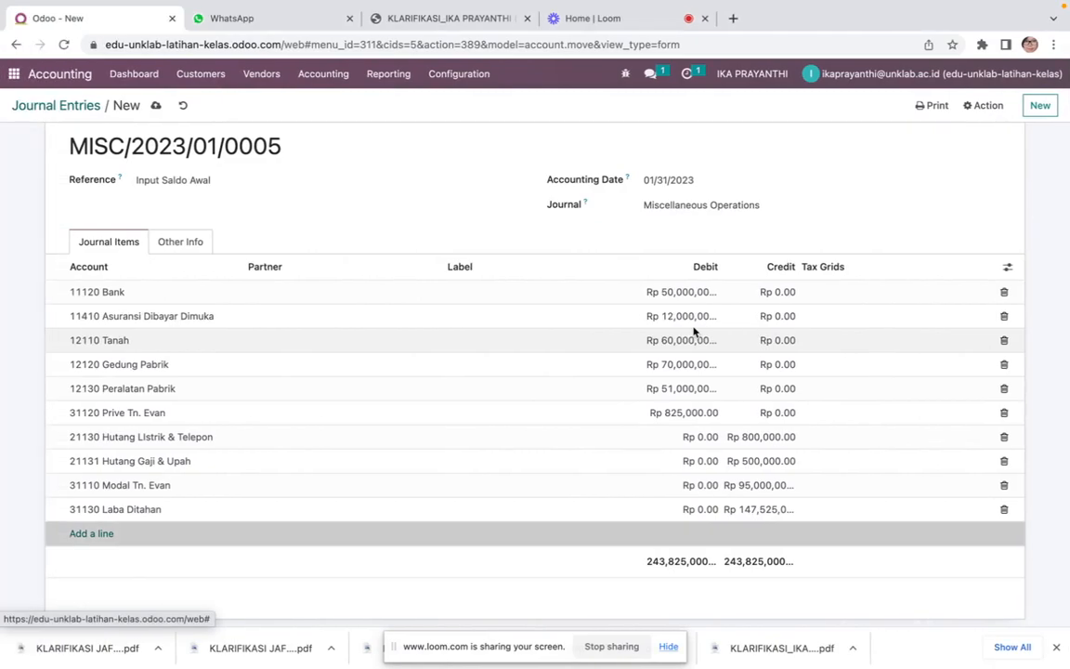
{"action": "key", "text": "ctrl+Right"}
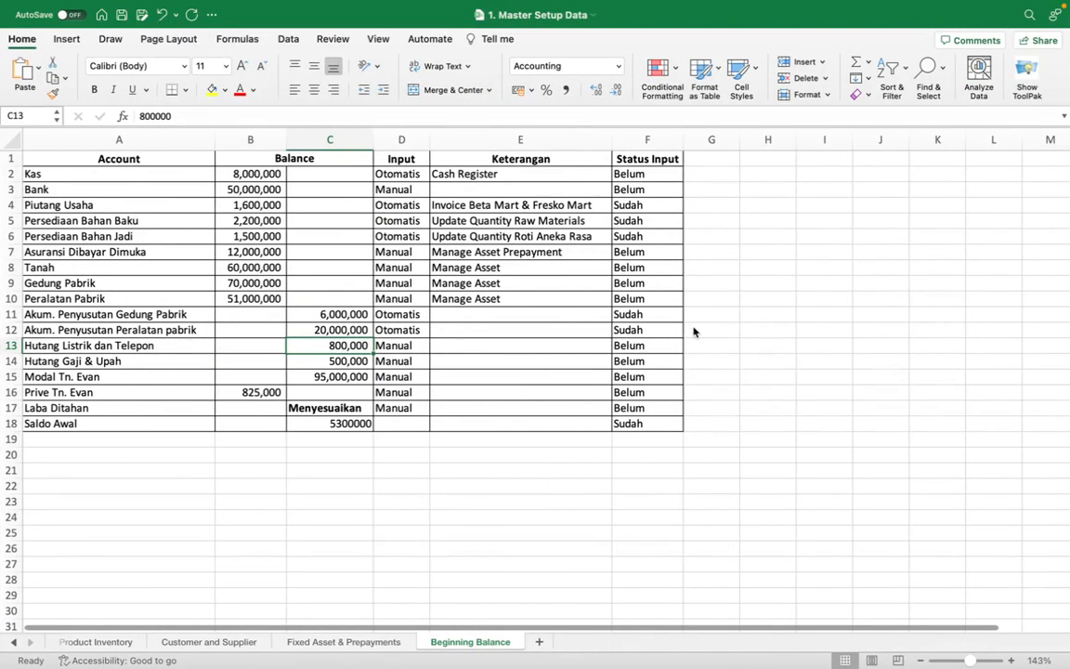
{"action": "key", "text": "ctrl+Left"}
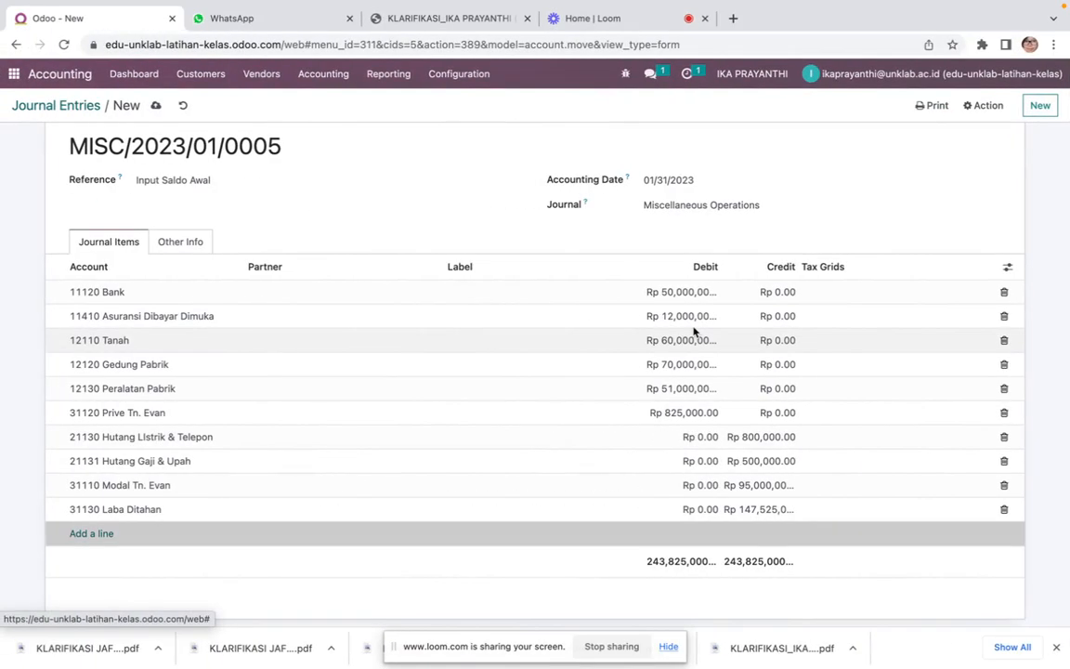
{"action": "key", "text": "ctrl+Right"}
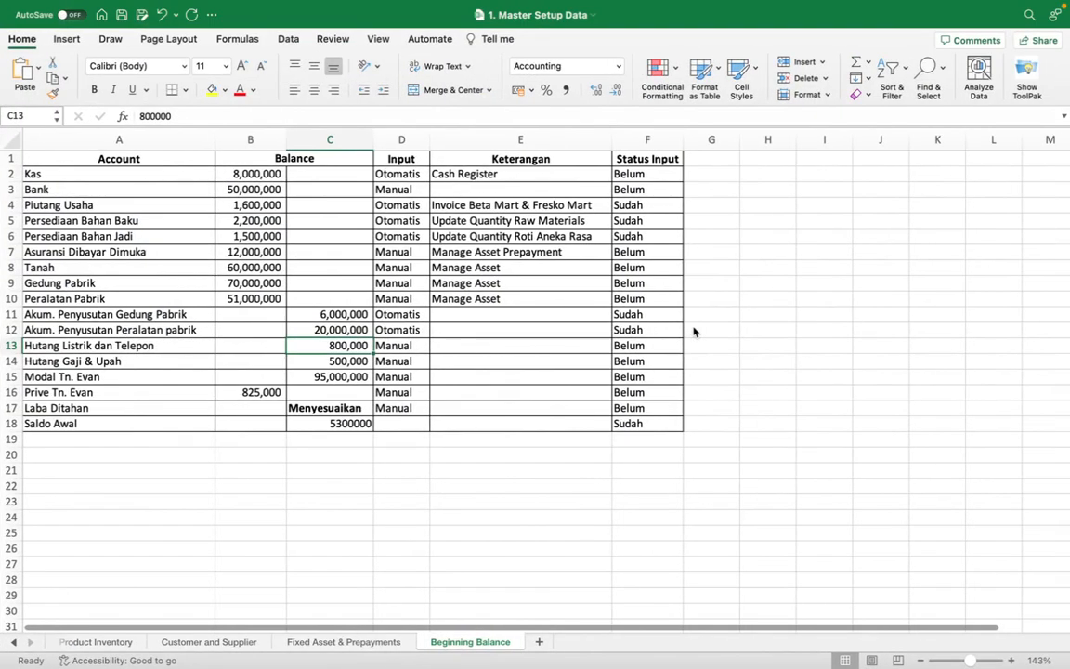
{"action": "key", "text": "ctrl+Left"}
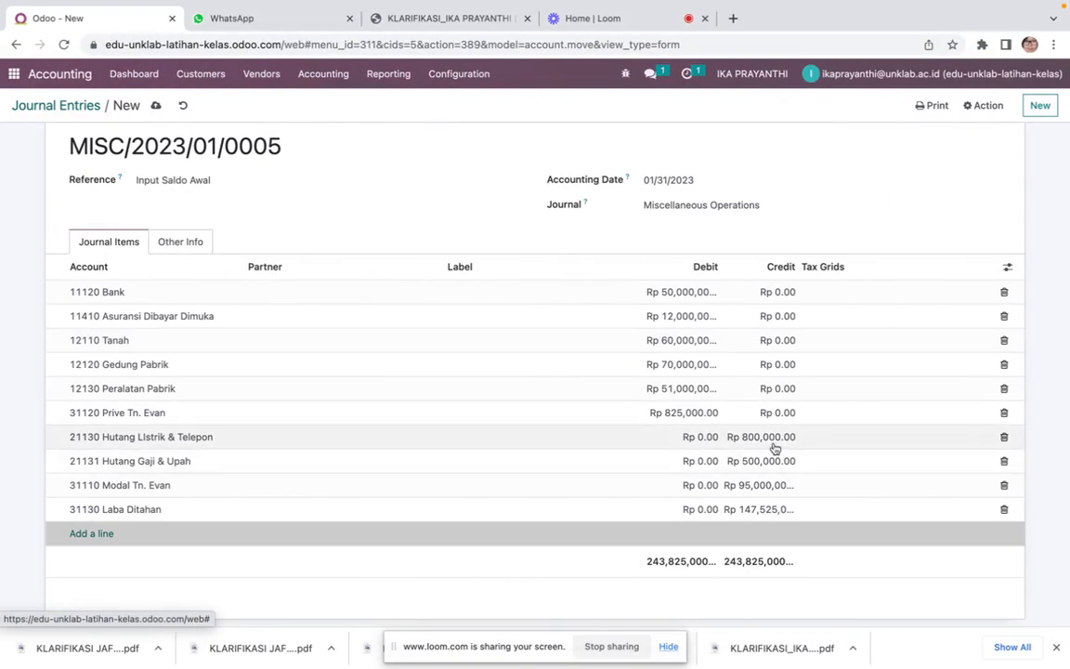
{"action": "key", "text": "ctrl+Right"}
{"action": "key", "text": "ctrl+Left"}
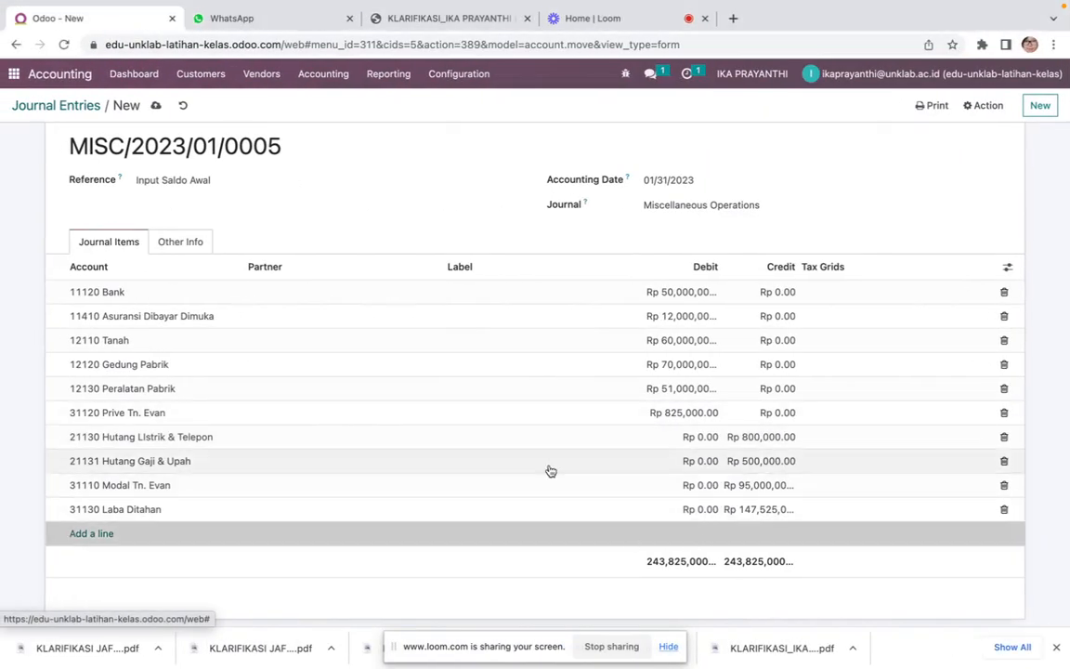
Post the "Input Saldo Awal" journal entry and return to the Journal Entries list
{"action": "scroll", "coordinate": [126, 201], "scroll_direction": "up", "scroll_amount": 1}
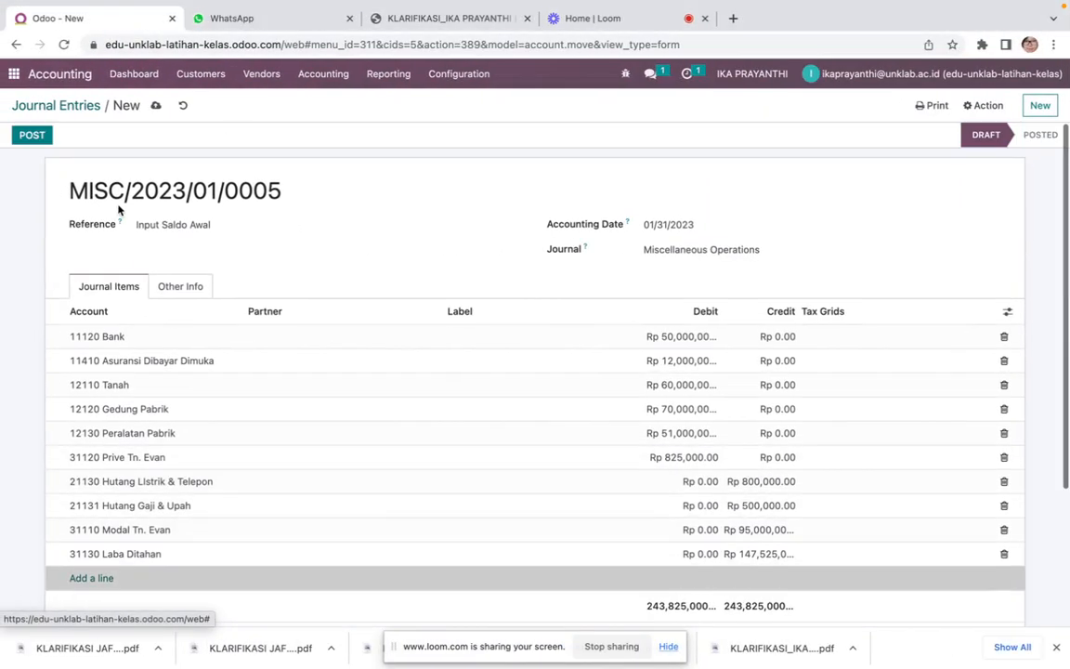
{"action": "left_click", "coordinate": [37, 137]}
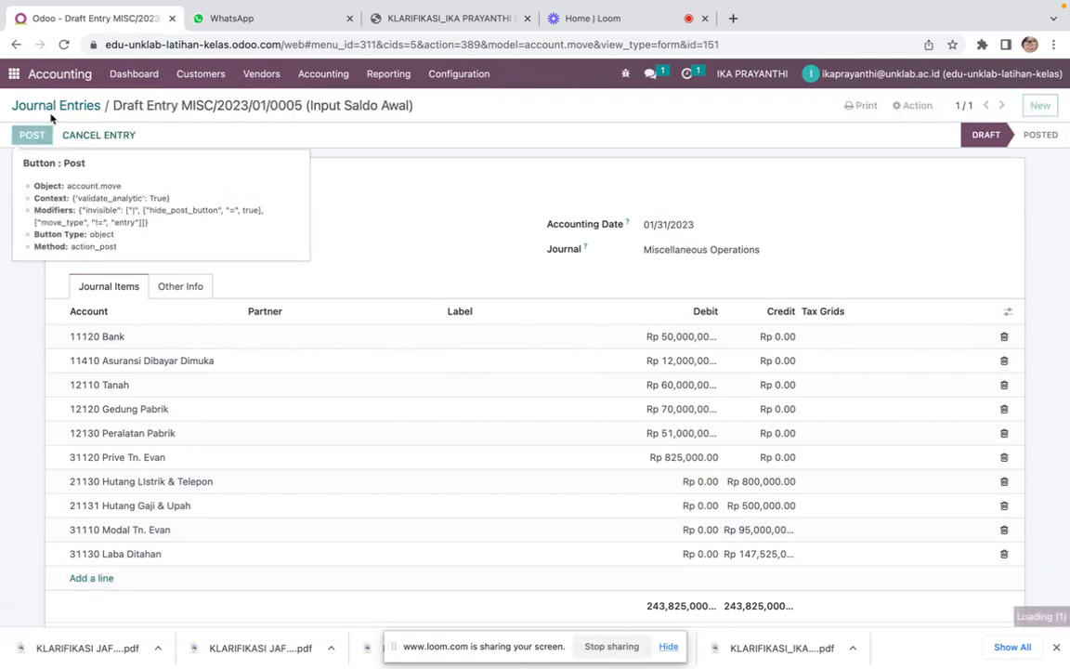
{"action": "left_click", "coordinate": [54, 107]}
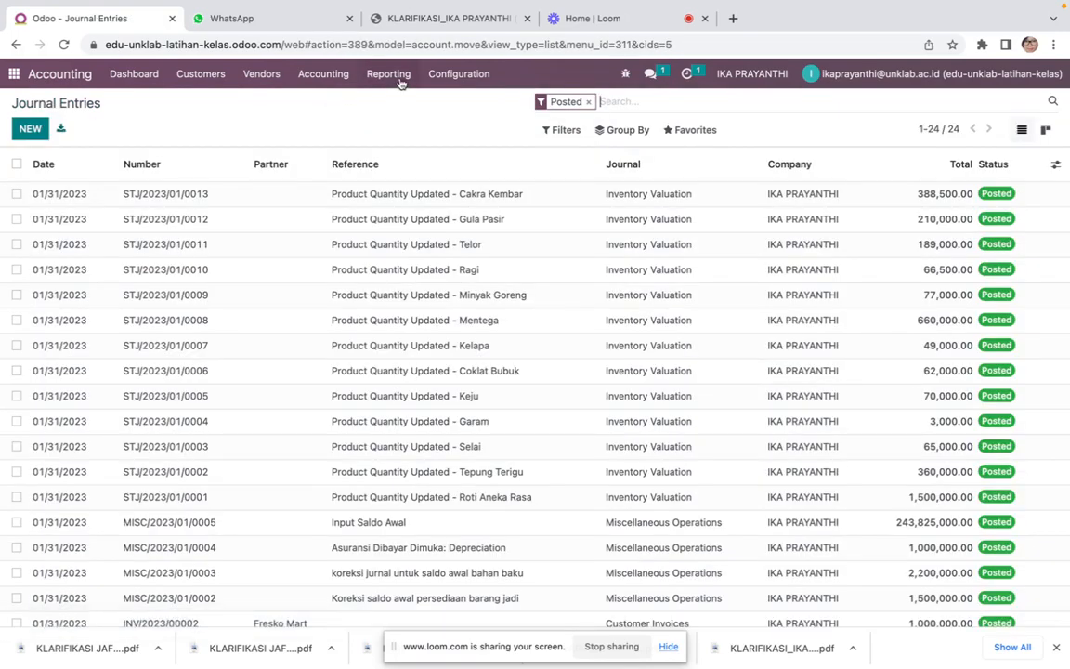
Revisit the Excel Beginning Balance sheet and open Odoo's Trial Balance report to check the account balances down to the total row
{"action": "key", "text": "ctrl+Right"}
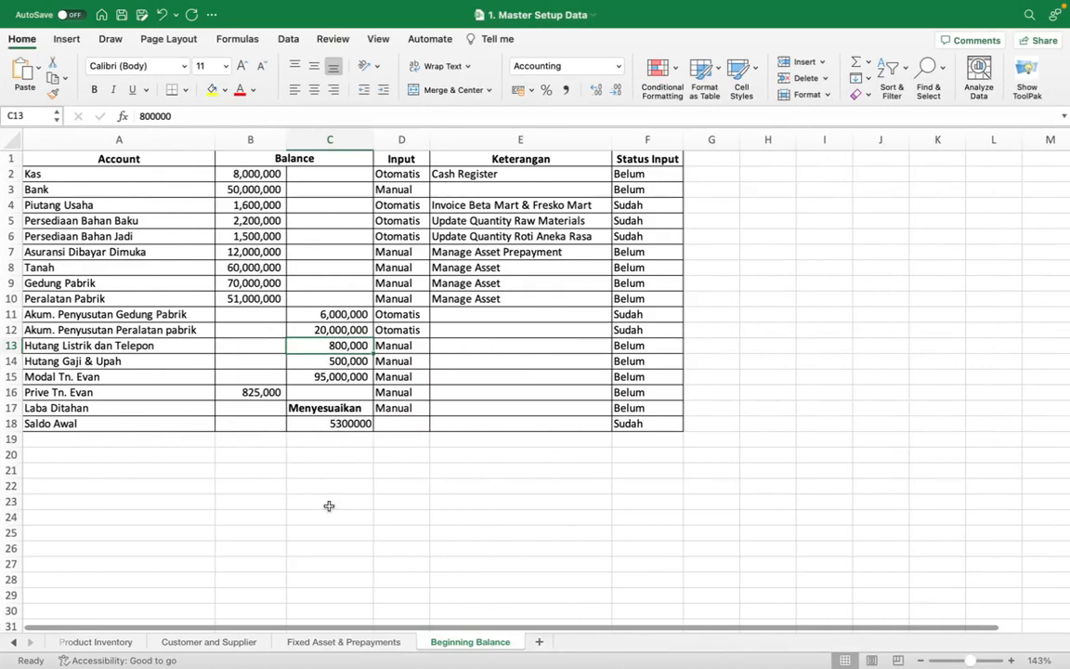
{"action": "left_click", "coordinate": [329, 505]}
{"action": "left_click", "coordinate": [343, 474]}
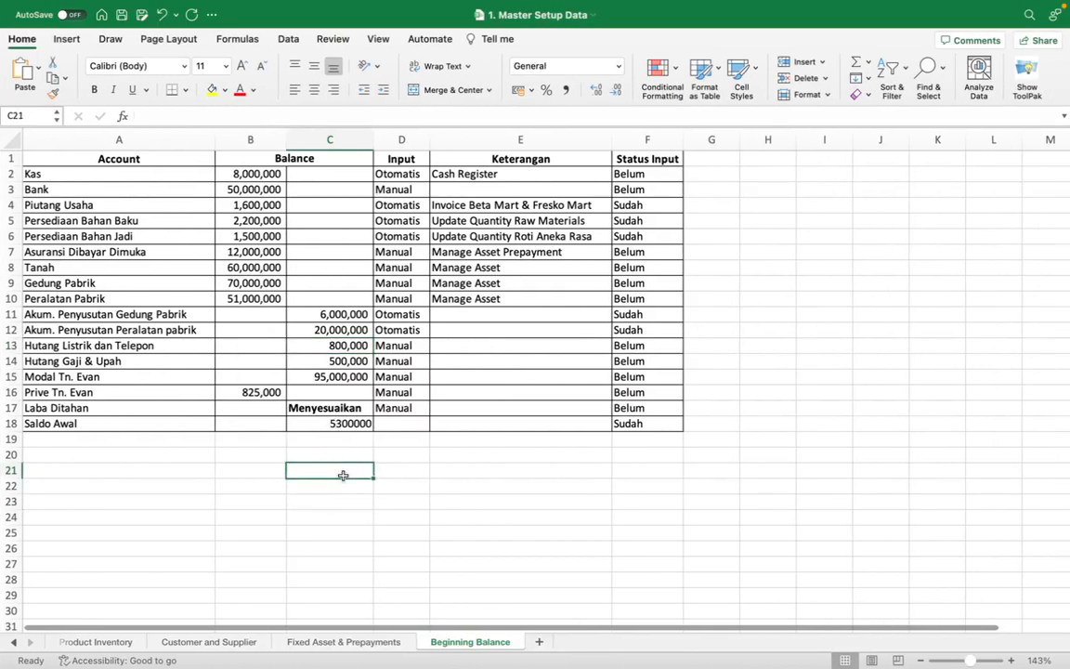
{"action": "key", "text": "ctrl+Left"}
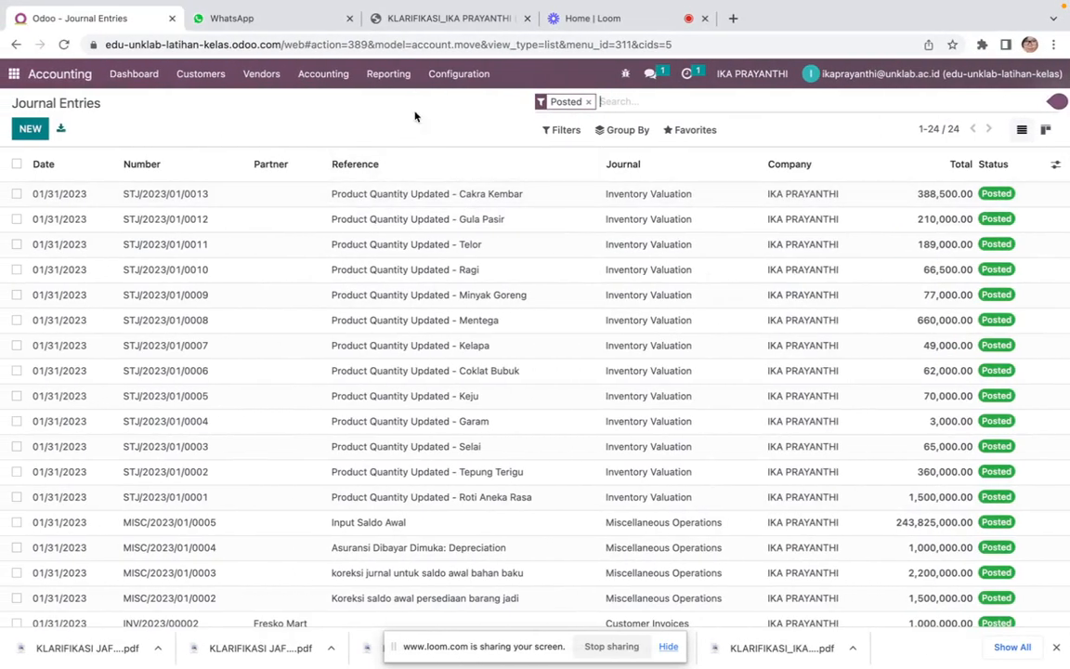
{"action": "left_click", "coordinate": [404, 82]}
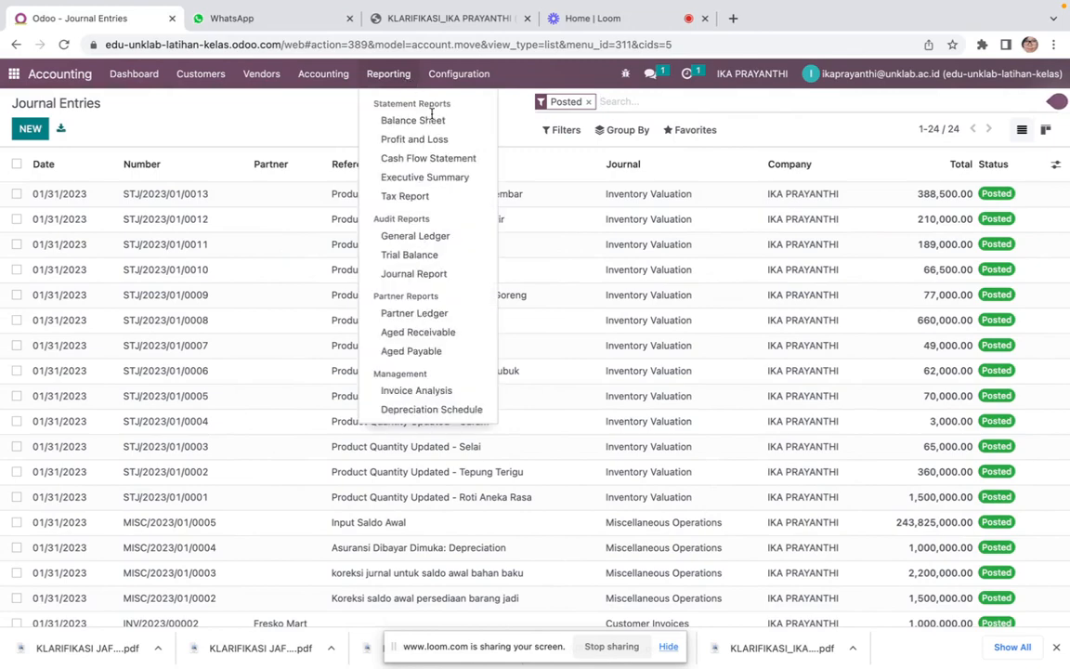
{"action": "left_click", "coordinate": [425, 253]}
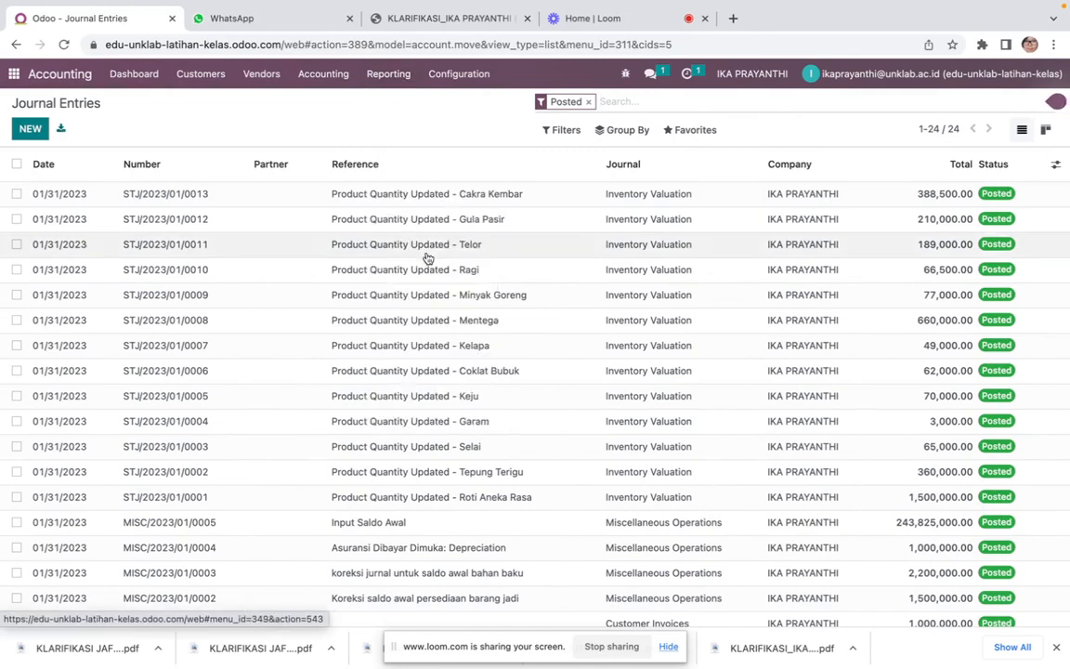
{"action": "scroll", "coordinate": [426, 254], "scroll_direction": "down", "scroll_amount": 5}
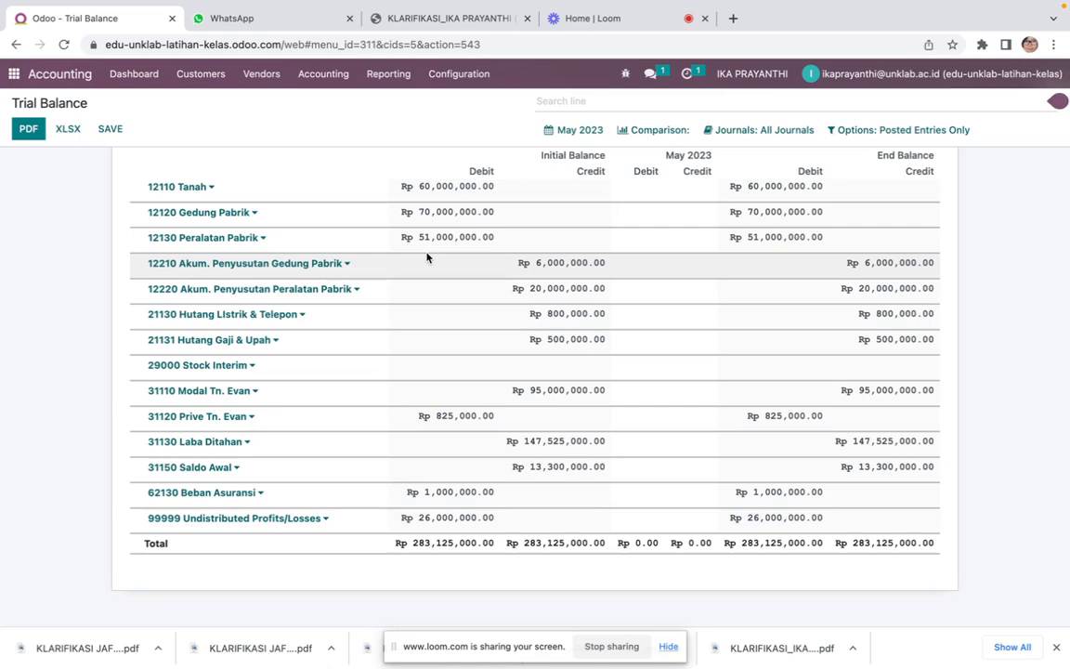
Review the posted entries in the Journal Entries list and open MISC/2023/01/0004, the Asuransi Dibayar Dimuka depreciation entry
{"action": "left_click", "coordinate": [323, 73]}
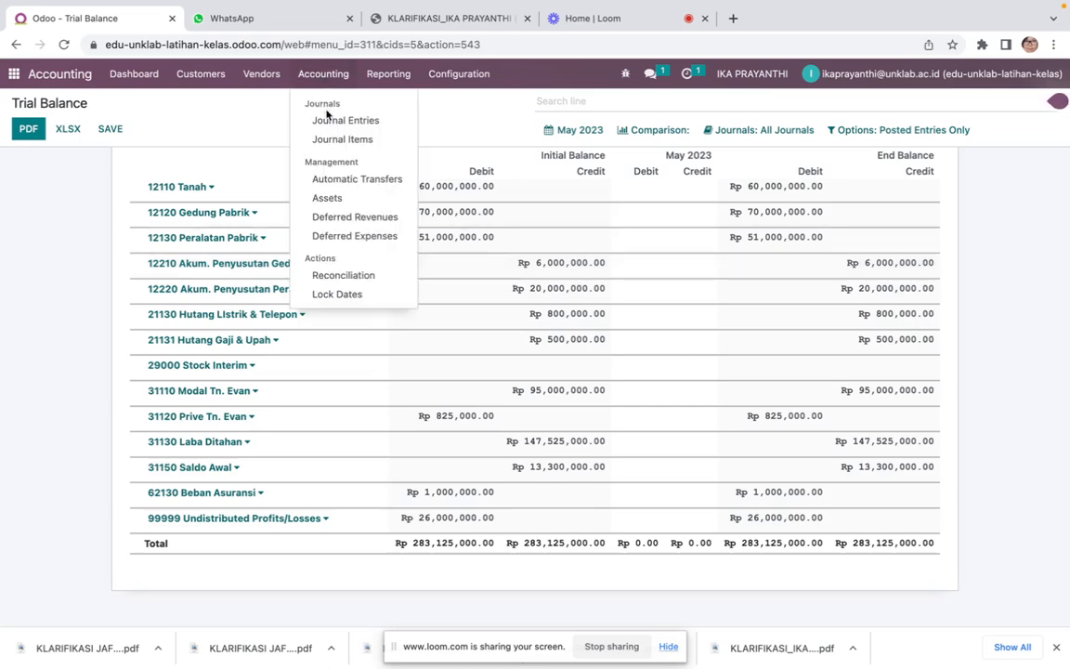
{"action": "left_click", "coordinate": [327, 122]}
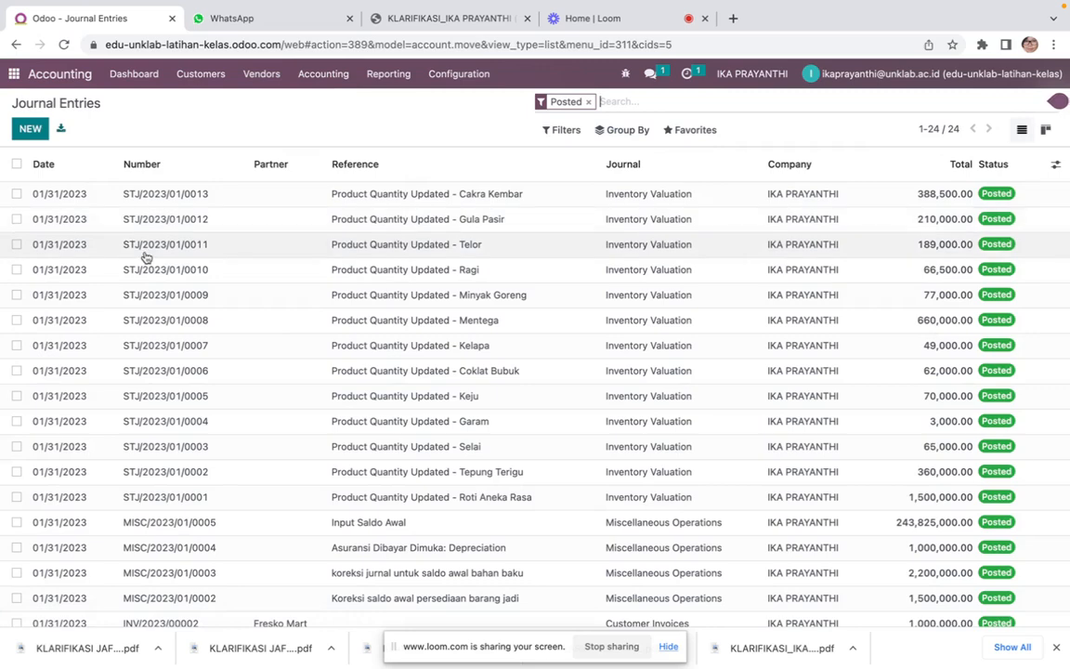
{"action": "scroll", "coordinate": [146, 258], "scroll_direction": "down", "scroll_amount": 4}
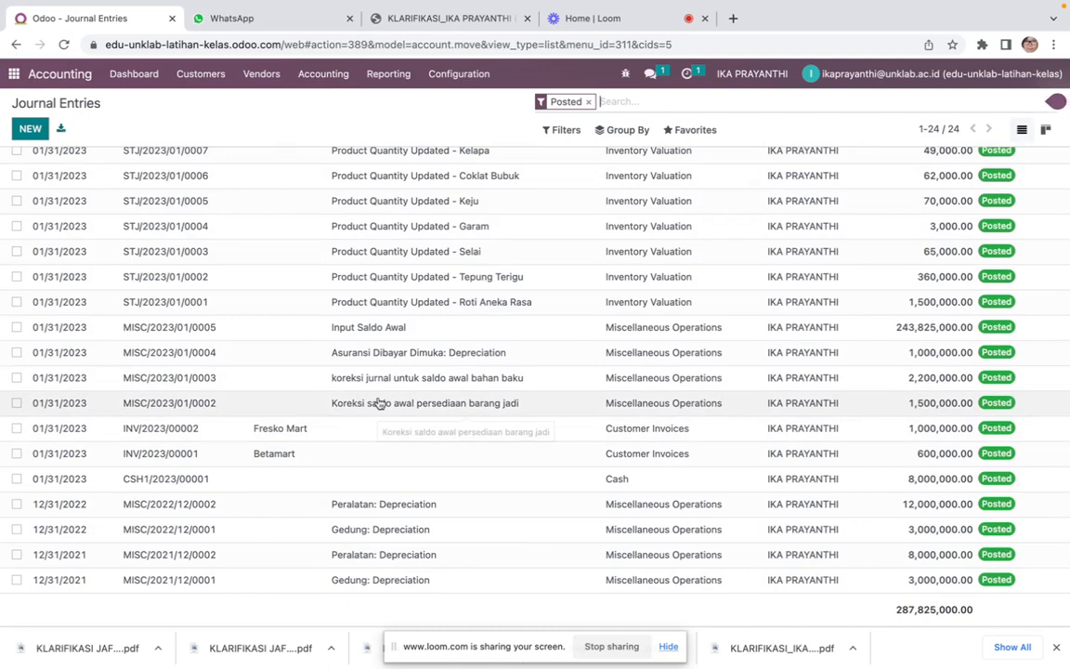
{"action": "scroll", "coordinate": [379, 402], "scroll_direction": "up", "scroll_amount": 5}
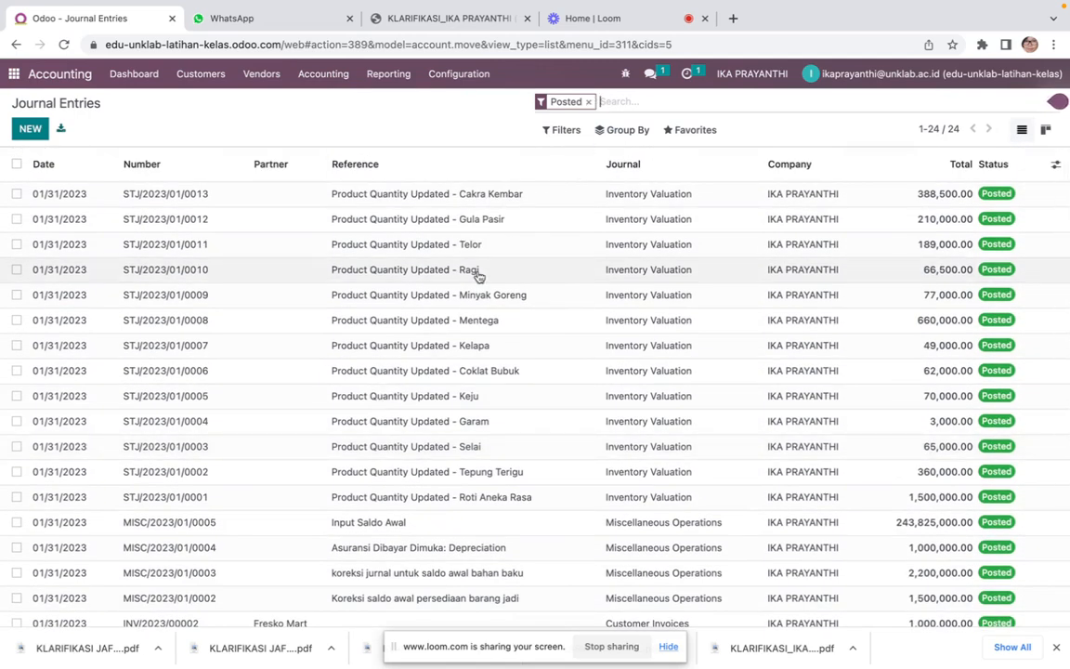
{"action": "scroll", "coordinate": [477, 272], "scroll_direction": "down", "scroll_amount": 4}
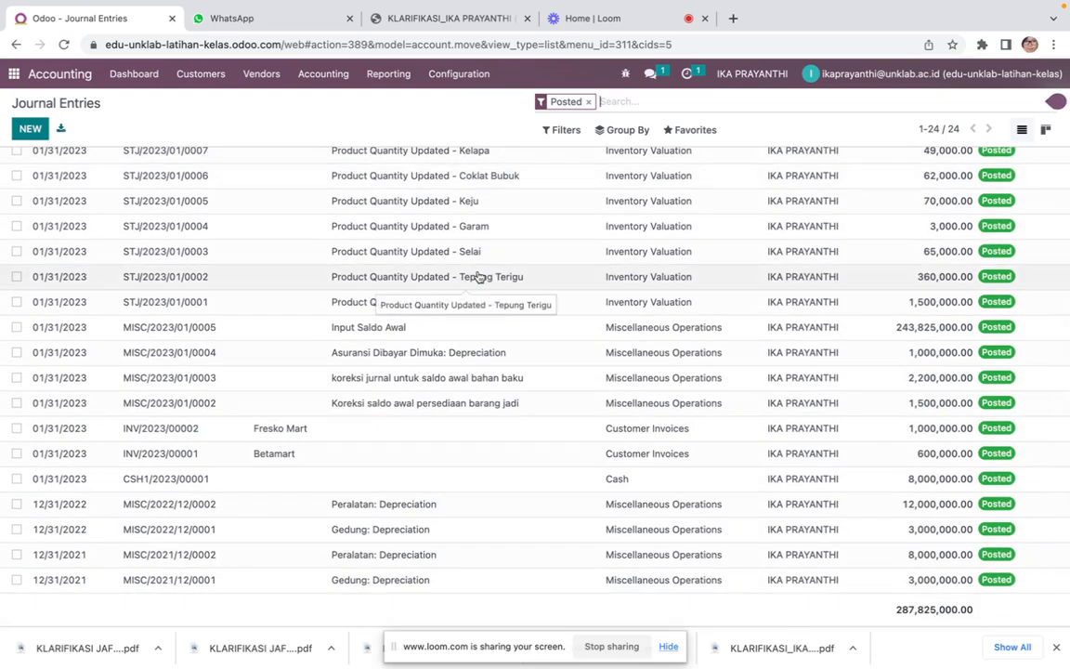
{"action": "scroll", "coordinate": [478, 277], "scroll_direction": "up", "scroll_amount": 1}
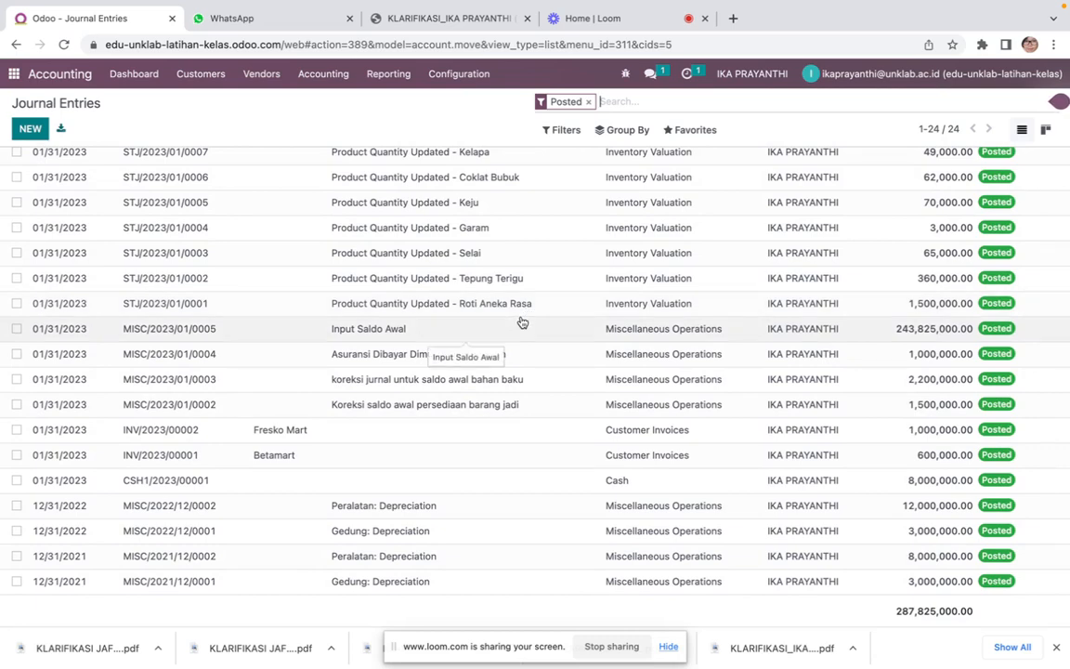
{"action": "scroll", "coordinate": [523, 323], "scroll_direction": "up", "scroll_amount": 1}
{"action": "scroll", "coordinate": [523, 323], "scroll_direction": "up", "scroll_amount": 5}
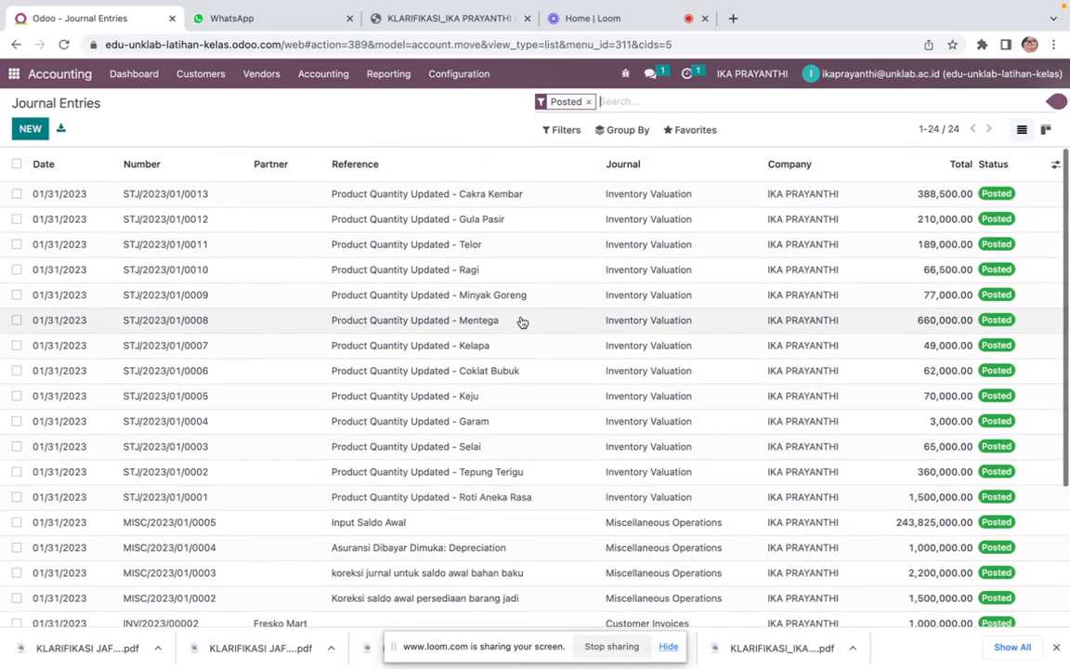
{"action": "scroll", "coordinate": [523, 323], "scroll_direction": "down", "scroll_amount": 3}
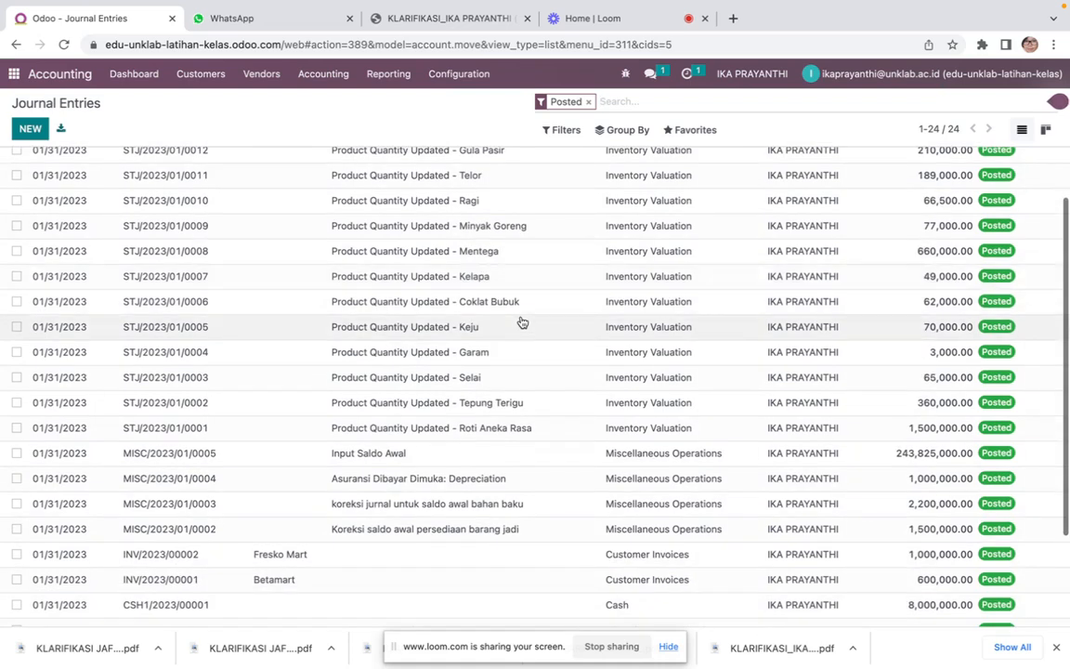
{"action": "left_click", "coordinate": [425, 478]}
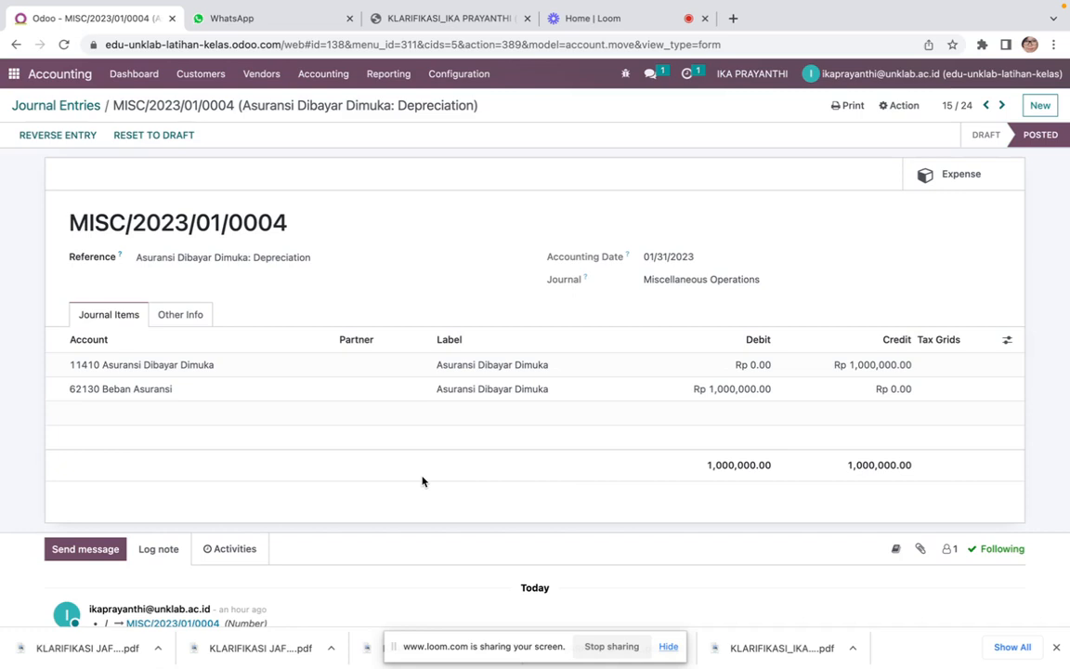
{"action": "mouse_move", "coordinate": [569, 3]}
{"action": "left_click", "coordinate": [610, 63]}
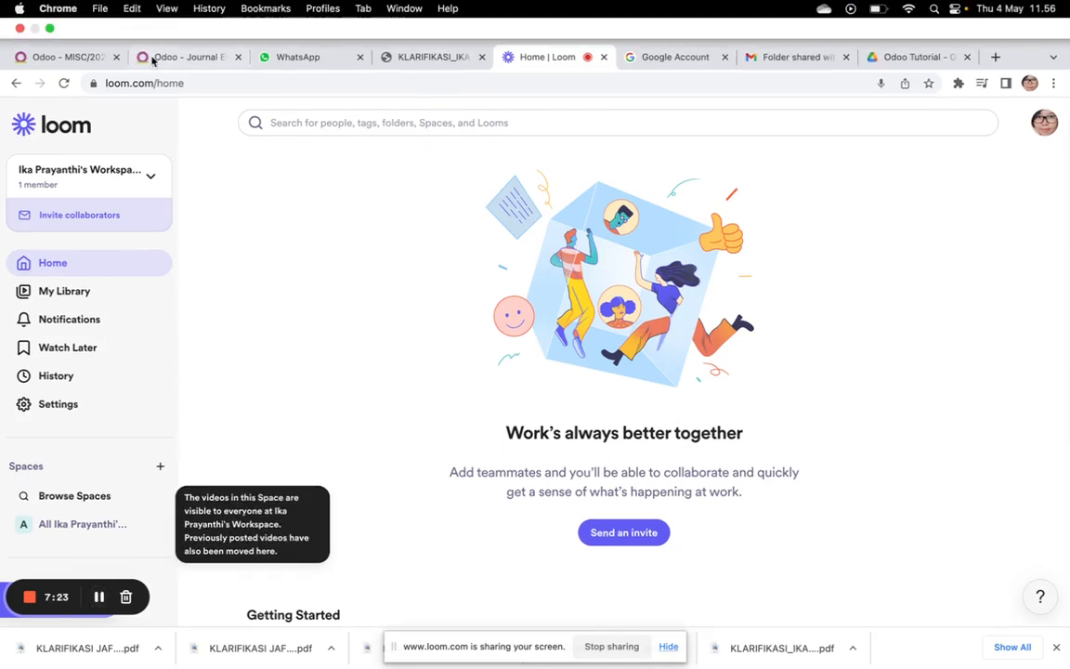
Switch back to Odoo's Journal Entries list, open the "Input Saldo Awal" entry and inspect its 31130 Laba Ditahan line
{"action": "left_click", "coordinate": [147, 53]}
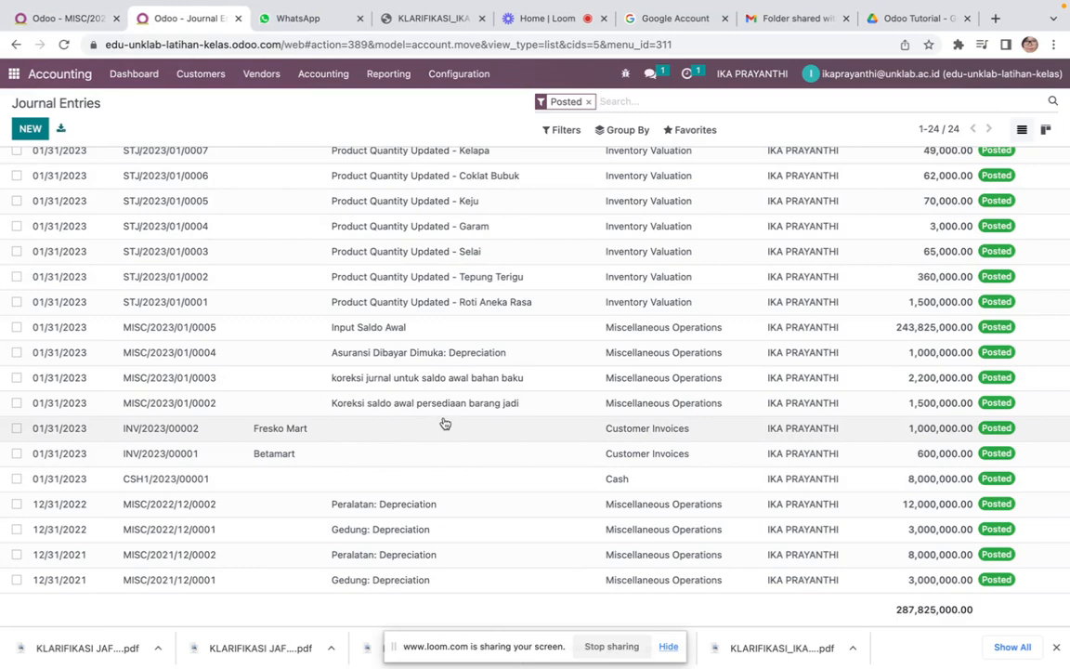
{"action": "scroll", "coordinate": [410, 444], "scroll_direction": "up", "scroll_amount": 2}
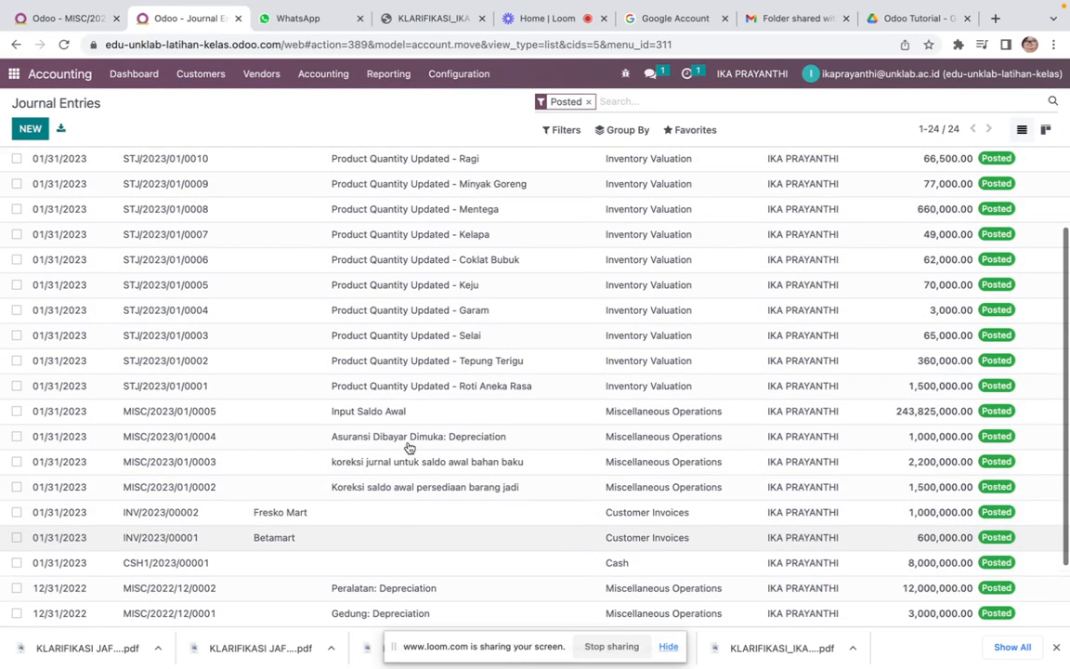
{"action": "scroll", "coordinate": [410, 448], "scroll_direction": "up", "scroll_amount": 3}
{"action": "scroll", "coordinate": [423, 306], "scroll_direction": "down", "scroll_amount": 5}
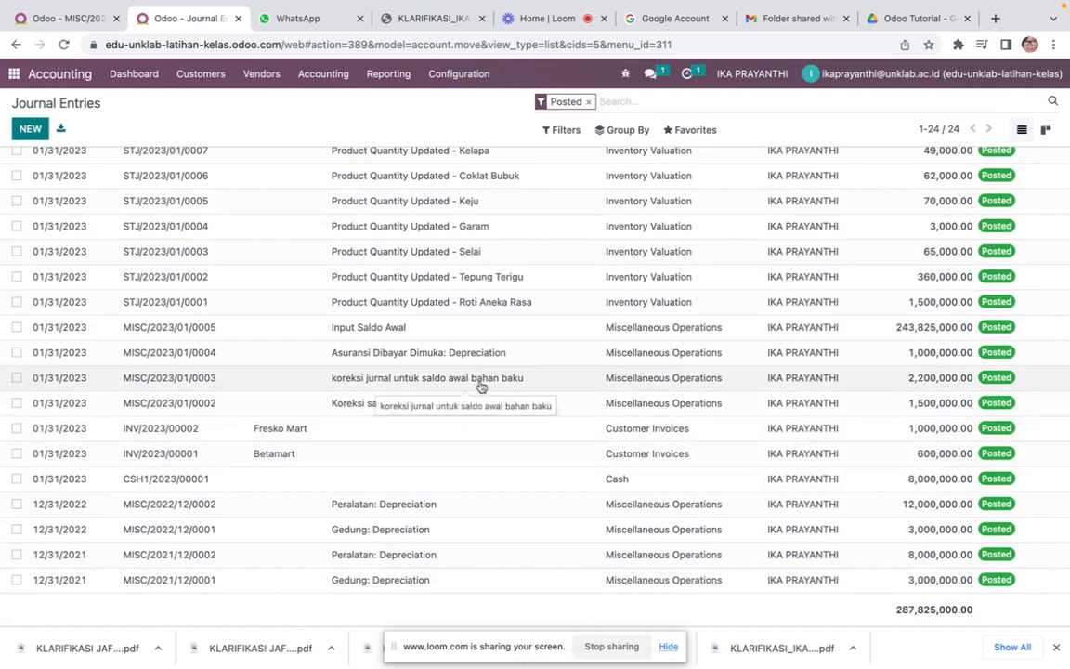
{"action": "scroll", "coordinate": [578, 473], "scroll_direction": "up", "scroll_amount": 1}
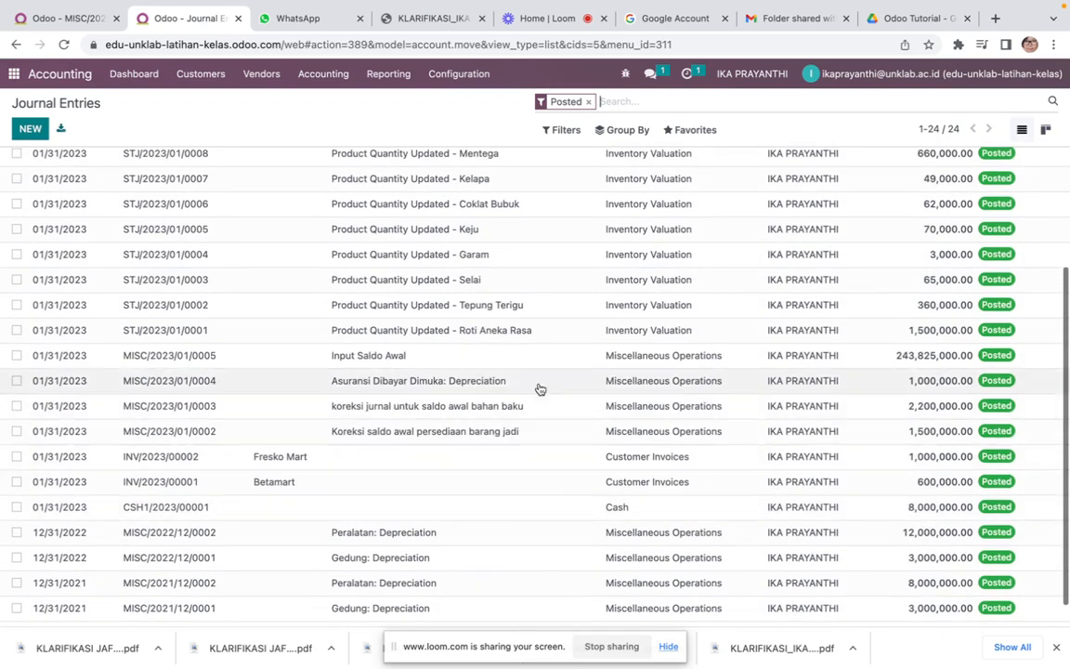
{"action": "left_click", "coordinate": [454, 358]}
{"action": "scroll", "coordinate": [475, 413], "scroll_direction": "down", "scroll_amount": 3}
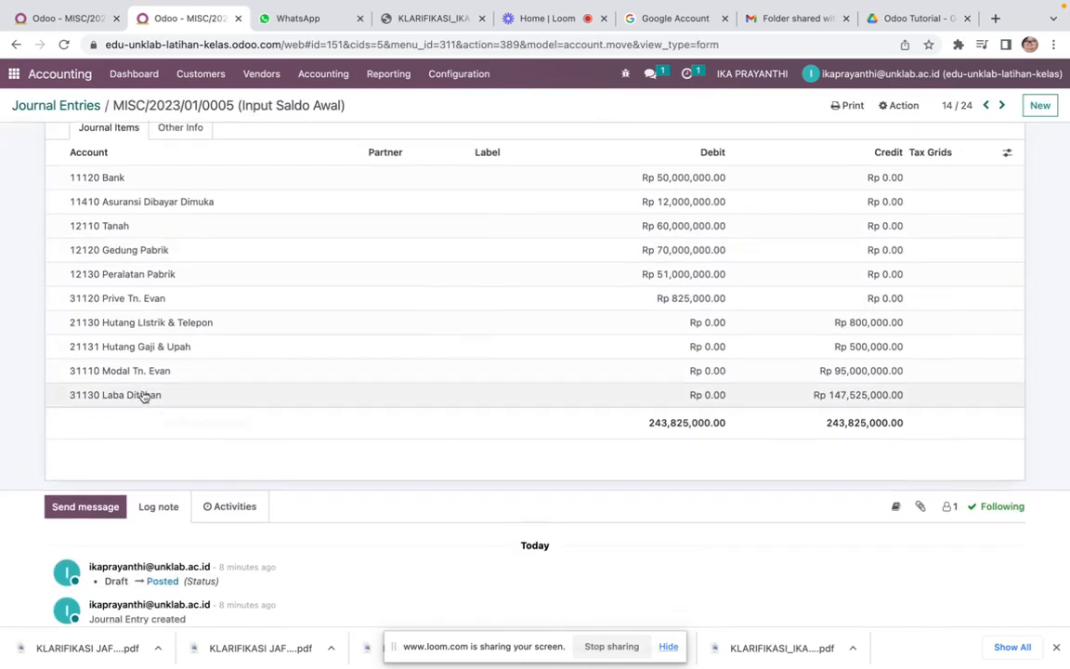
{"action": "left_click", "coordinate": [154, 400]}
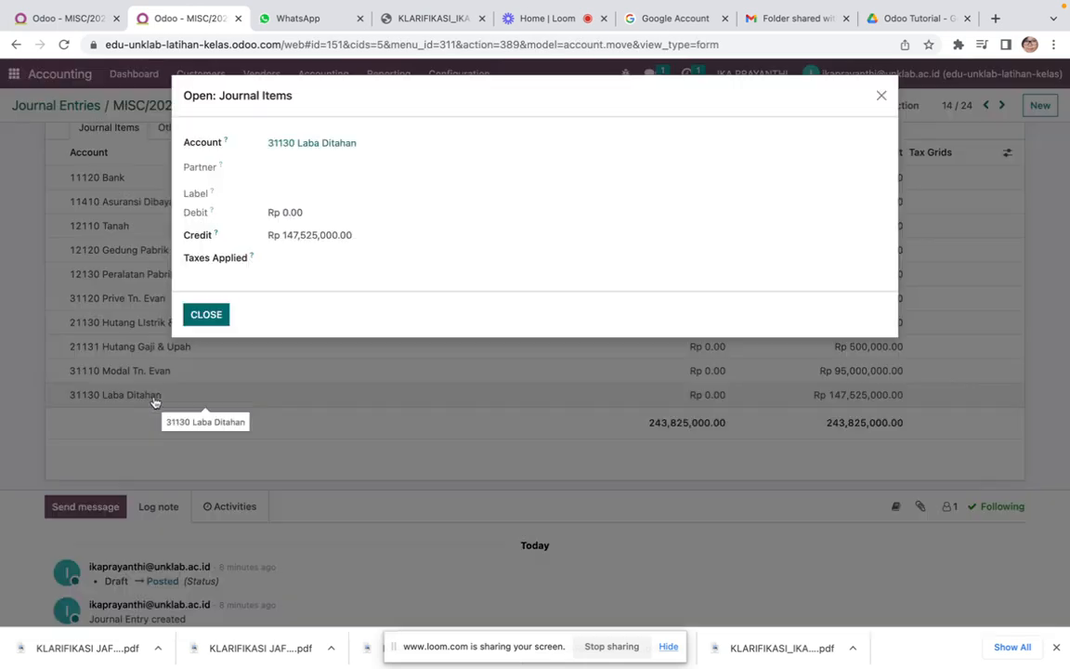
{"action": "left_click", "coordinate": [204, 316]}
{"action": "scroll", "coordinate": [195, 297], "scroll_direction": "up", "scroll_amount": 3}
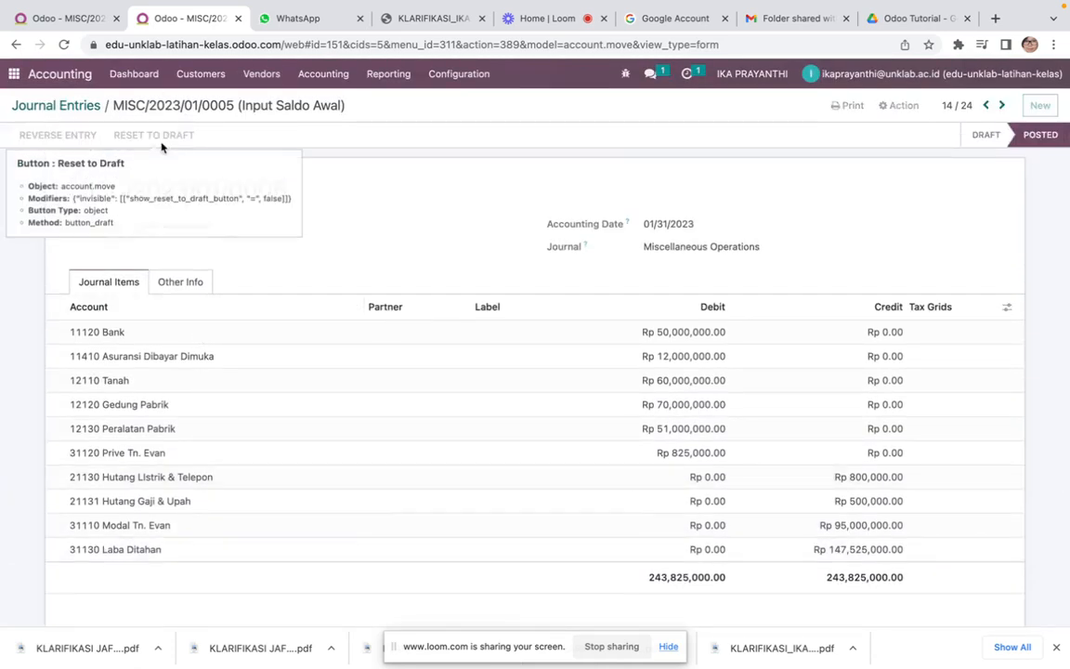
Reset the entry to draft and change the account of the Laba Ditahan line to 31150 Saldo Awal
{"action": "left_click", "coordinate": [161, 140]}
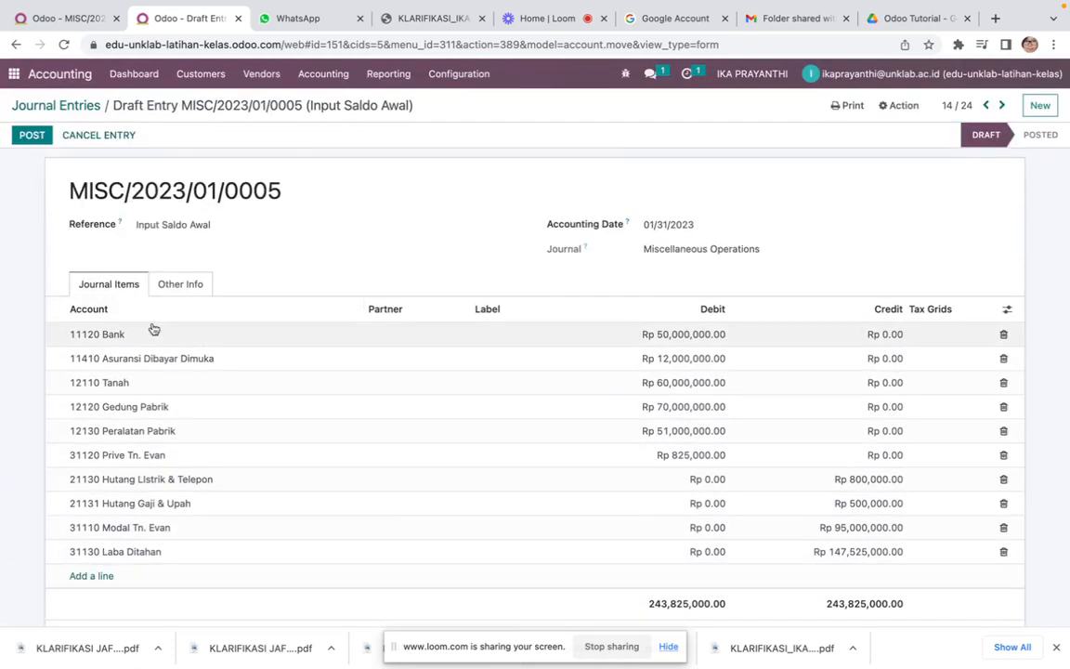
{"action": "left_click", "coordinate": [166, 550]}
{"action": "type", "text": "sald"}
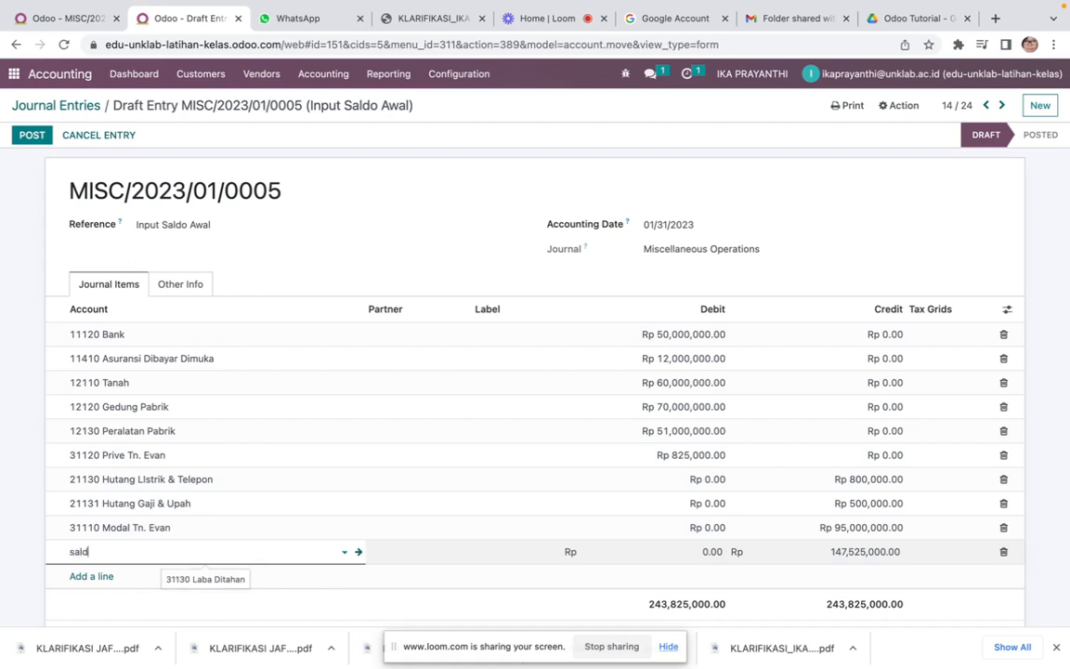
{"action": "type", "text": "o"}
{"action": "key", "text": "Return"}
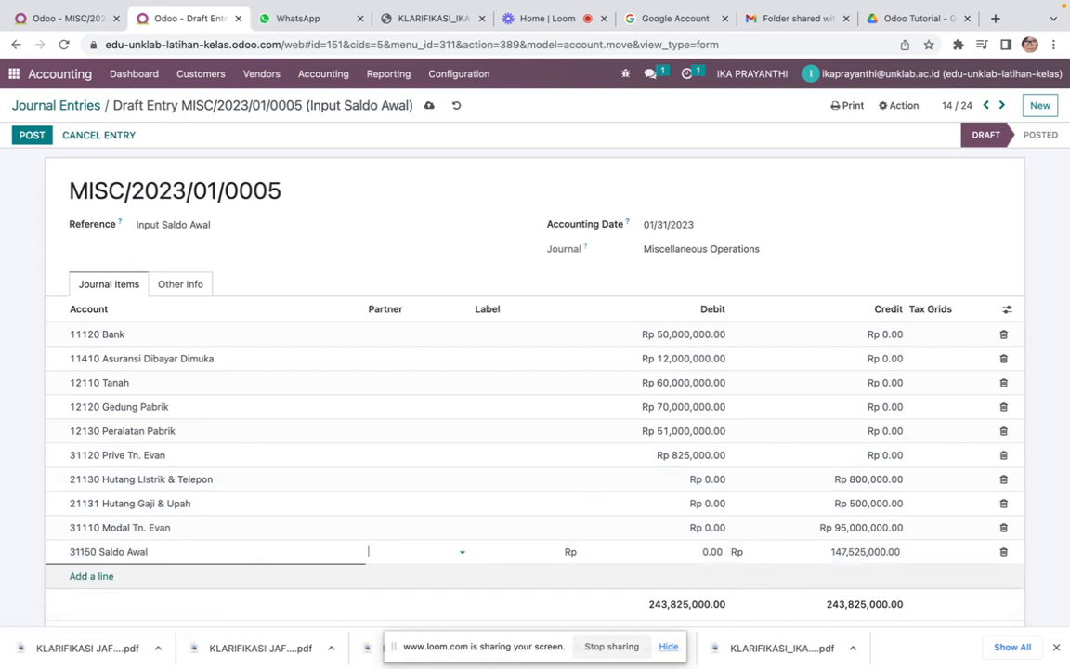
{"action": "key", "text": "Tab"}
{"action": "key", "text": "Tab"}
{"action": "key", "text": "Tab"}
{"action": "key", "text": "Tab"}
{"action": "key", "text": "Tab"}
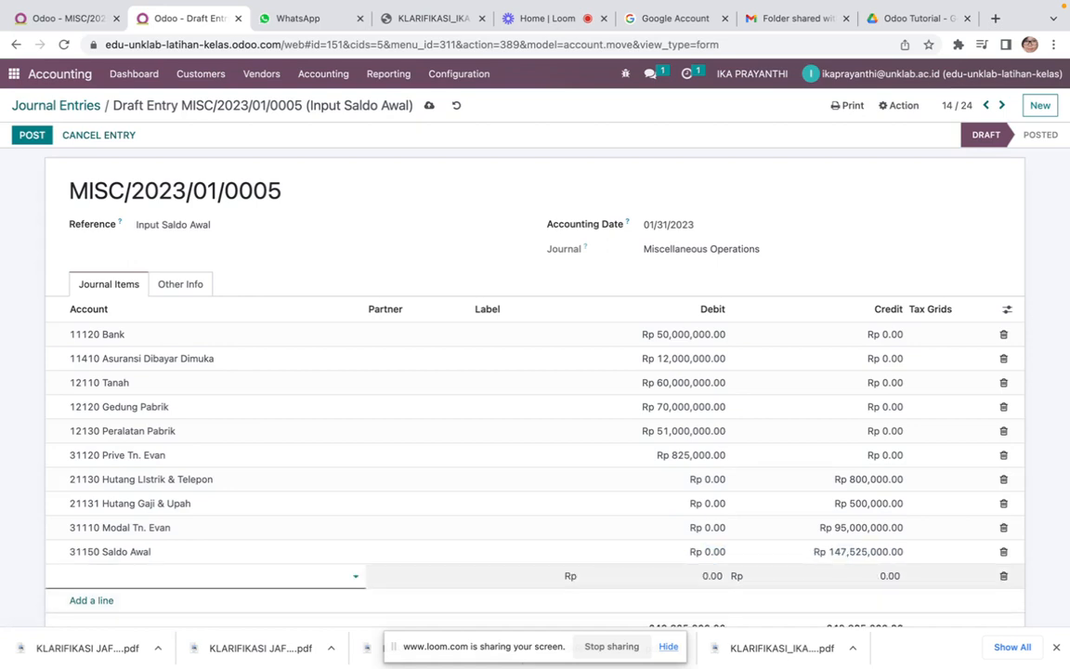
{"action": "key", "text": "Escape"}
Check the revised journal items, post the "Input Saldo Awal" entry again and return to the Journal Entries list
{"action": "scroll", "coordinate": [772, 523], "scroll_direction": "down", "scroll_amount": 2}
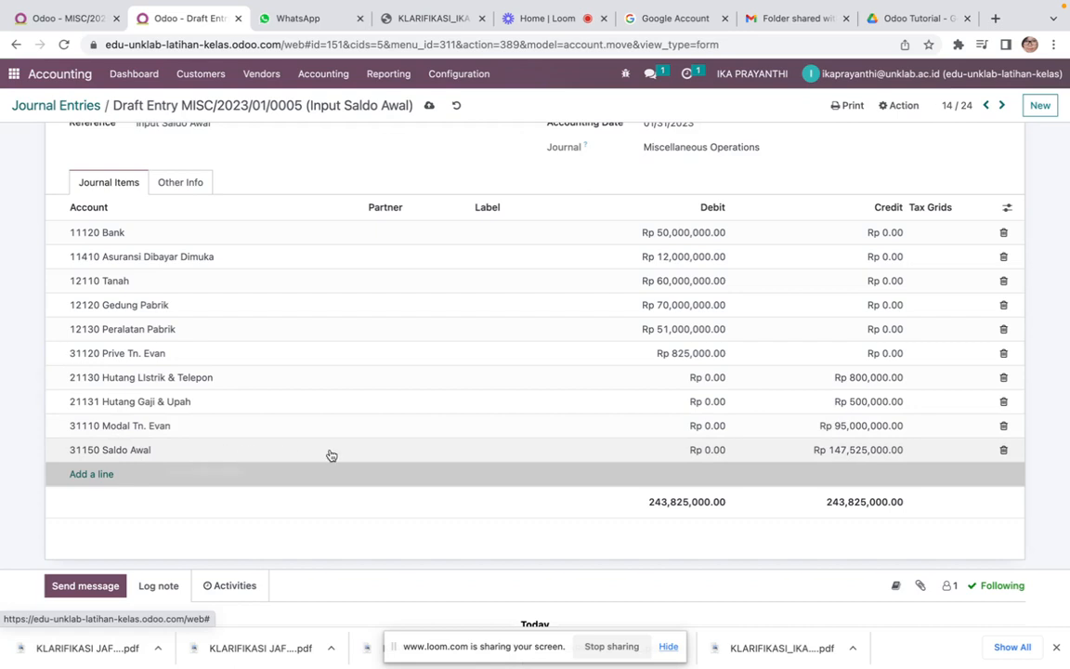
{"action": "scroll", "coordinate": [416, 360], "scroll_direction": "up", "scroll_amount": 1}
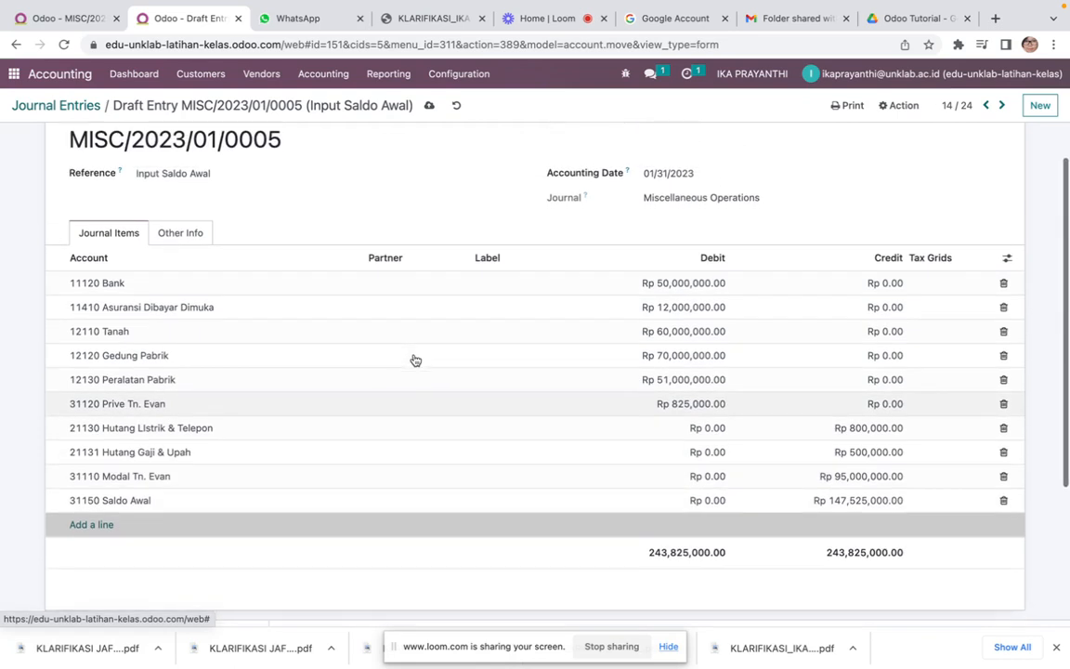
{"action": "scroll", "coordinate": [190, 371], "scroll_direction": "up", "scroll_amount": 1}
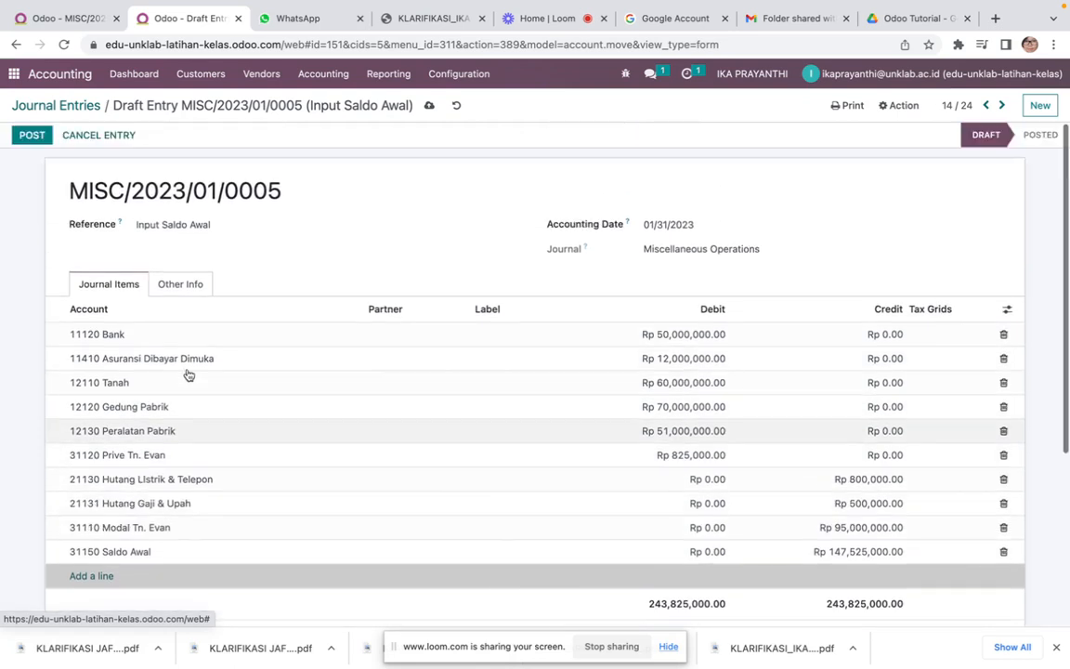
{"action": "left_click", "coordinate": [35, 136]}
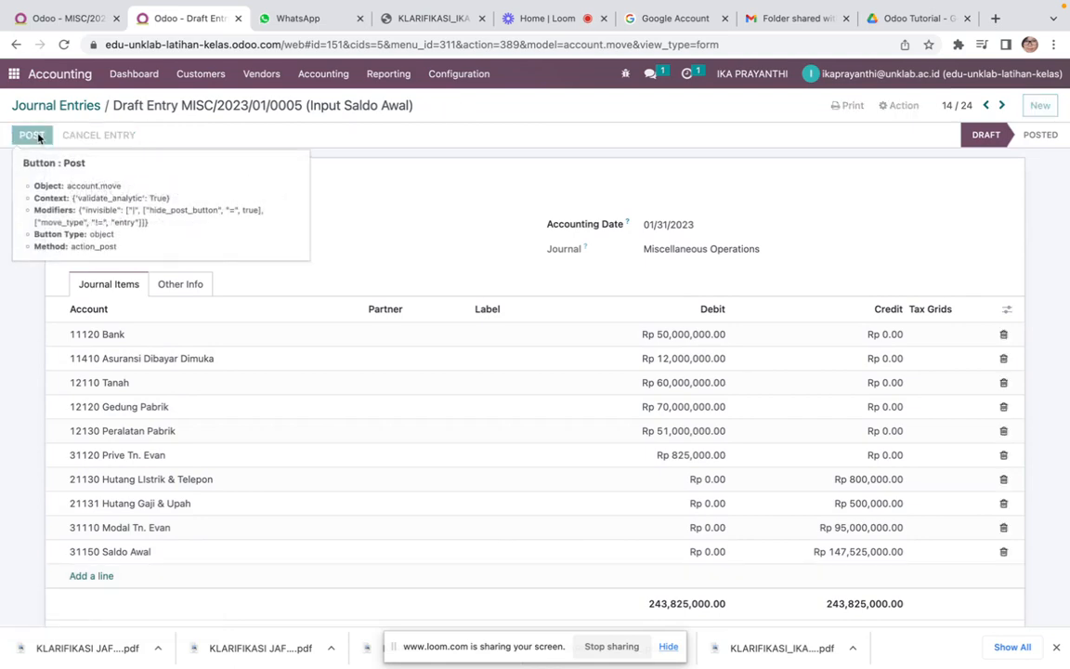
{"action": "left_click", "coordinate": [52, 106]}
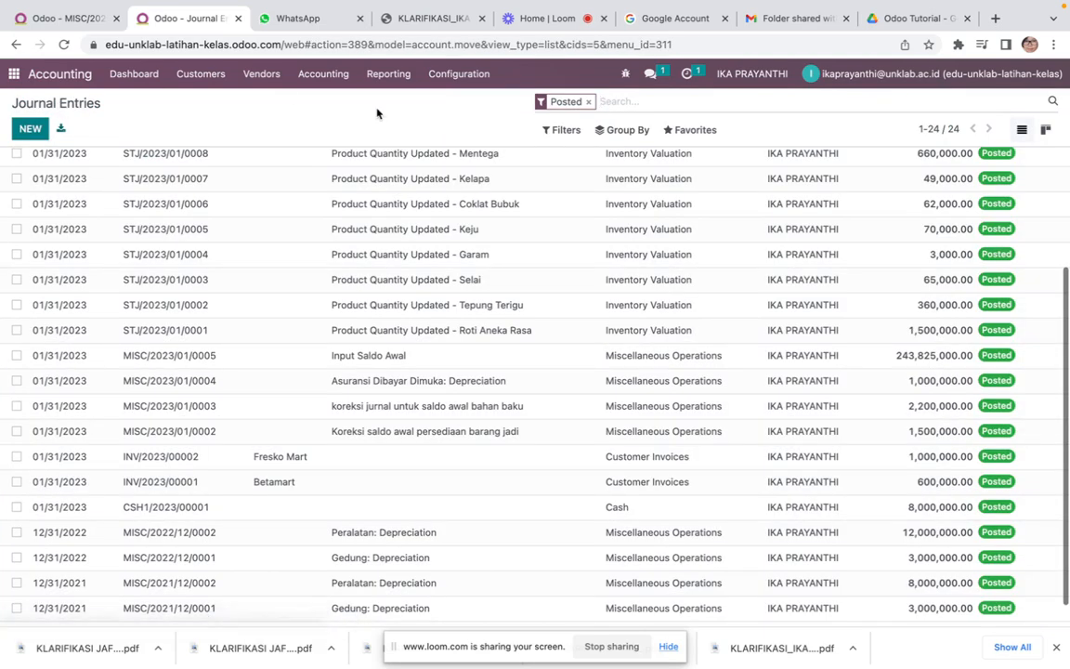
Open the Trial Balance report and check the account balances, including Saldo Awal, down to the total row
{"action": "left_click", "coordinate": [388, 74]}
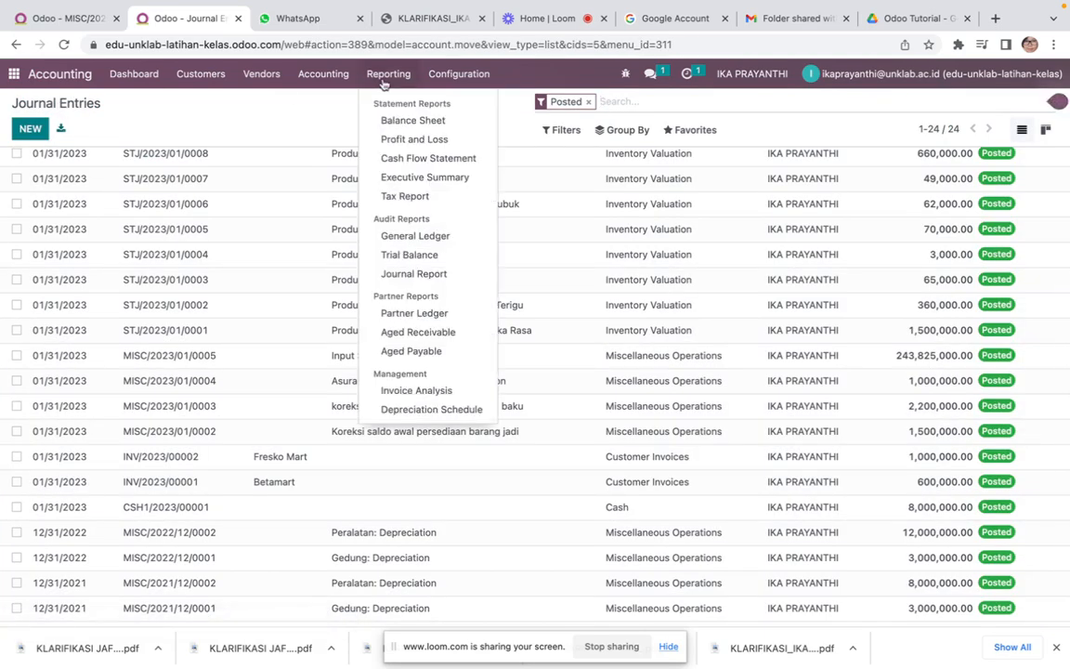
{"action": "left_click", "coordinate": [409, 255]}
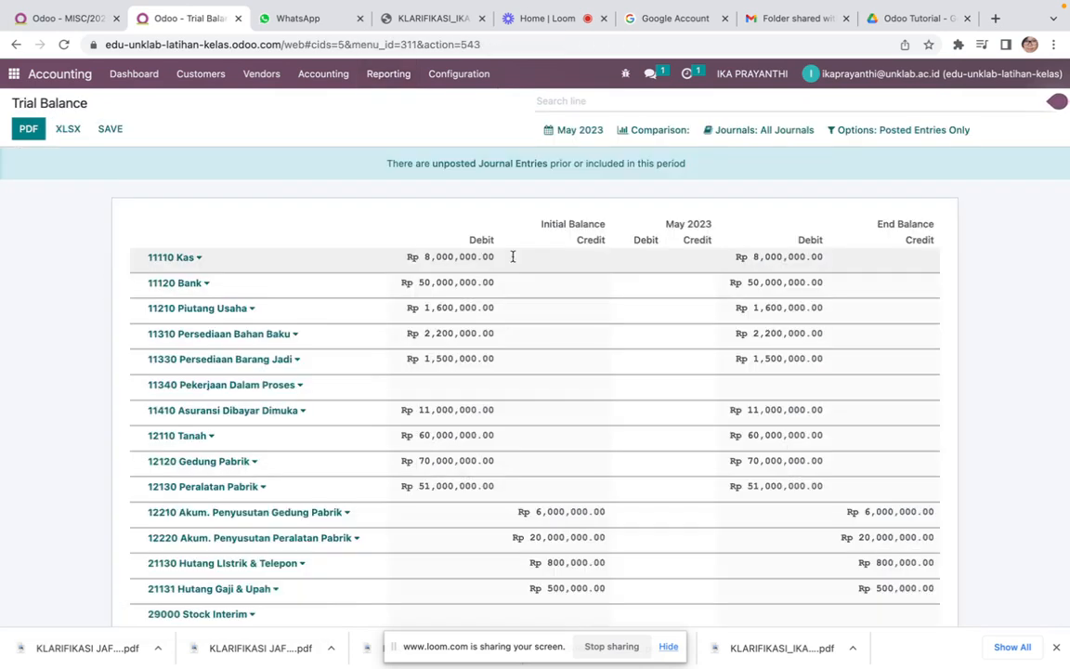
{"action": "scroll", "coordinate": [694, 342], "scroll_direction": "down", "scroll_amount": 4}
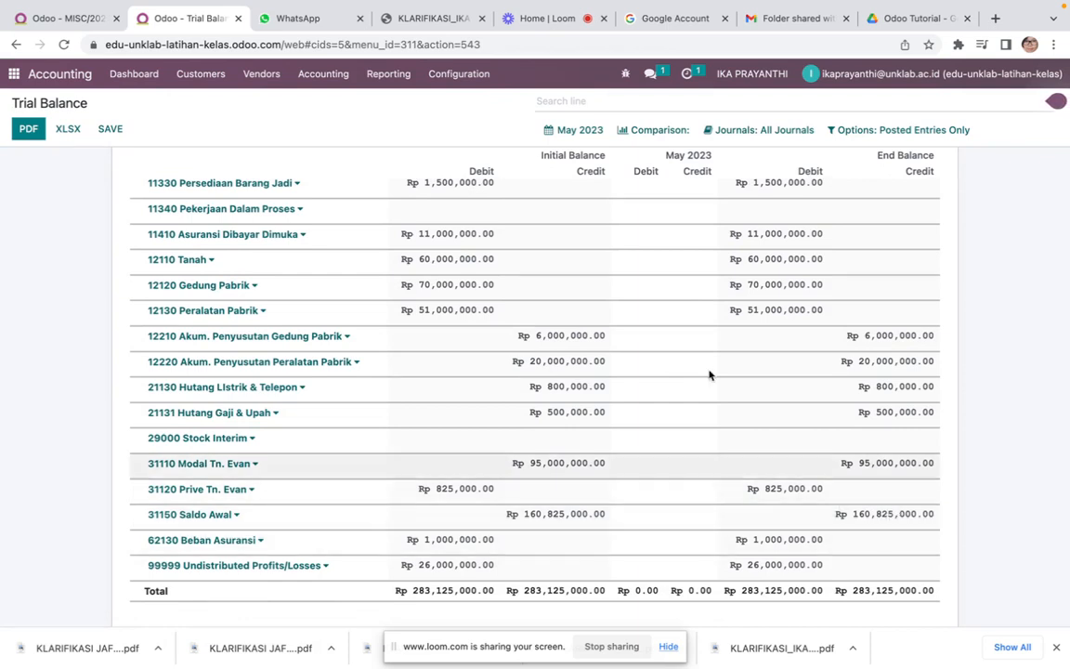
{"action": "left_click", "coordinate": [544, 21]}
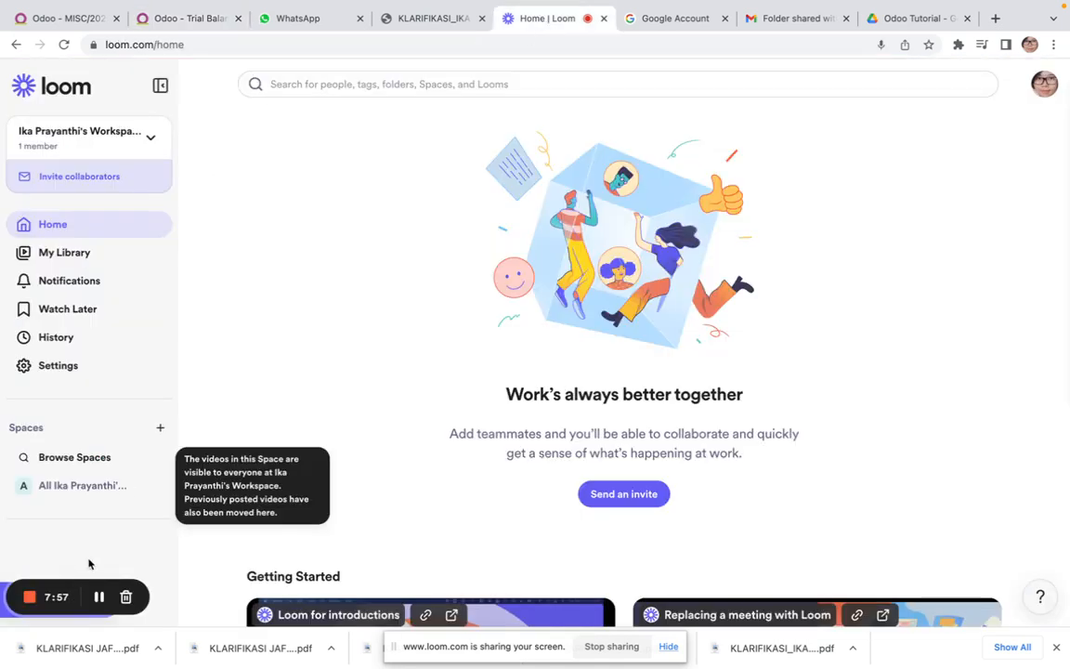
{"action": "left_click", "coordinate": [162, 13]}
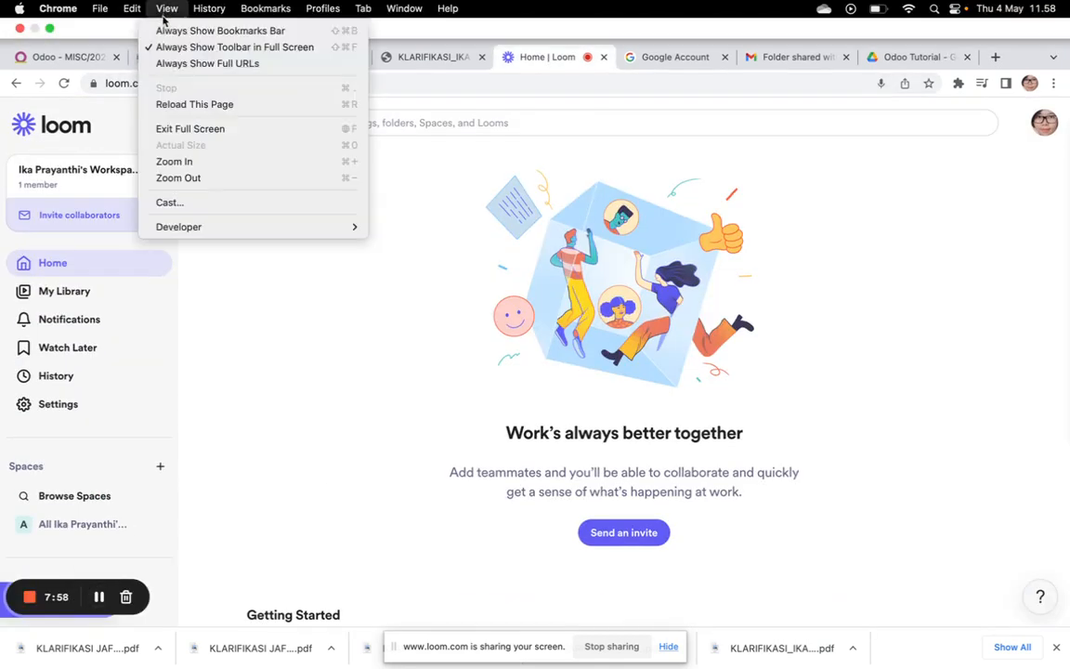
{"action": "left_click", "coordinate": [132, 69]}
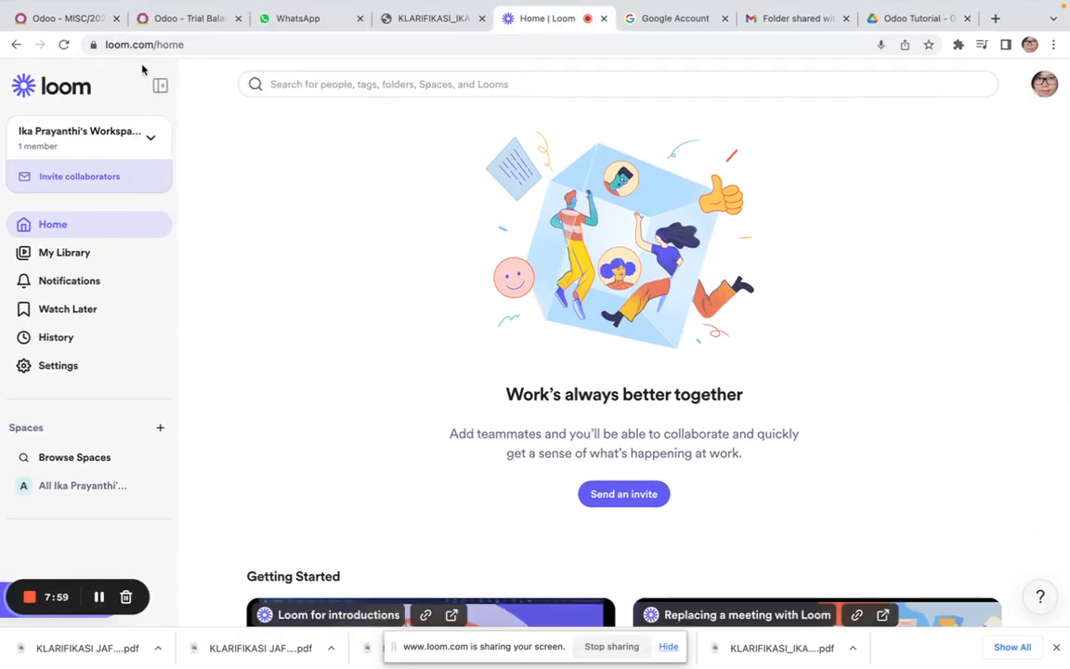
Return to Odoo and create a new journal entry with a first line on account 31150 Saldo Awal
{"action": "left_click", "coordinate": [181, 17]}
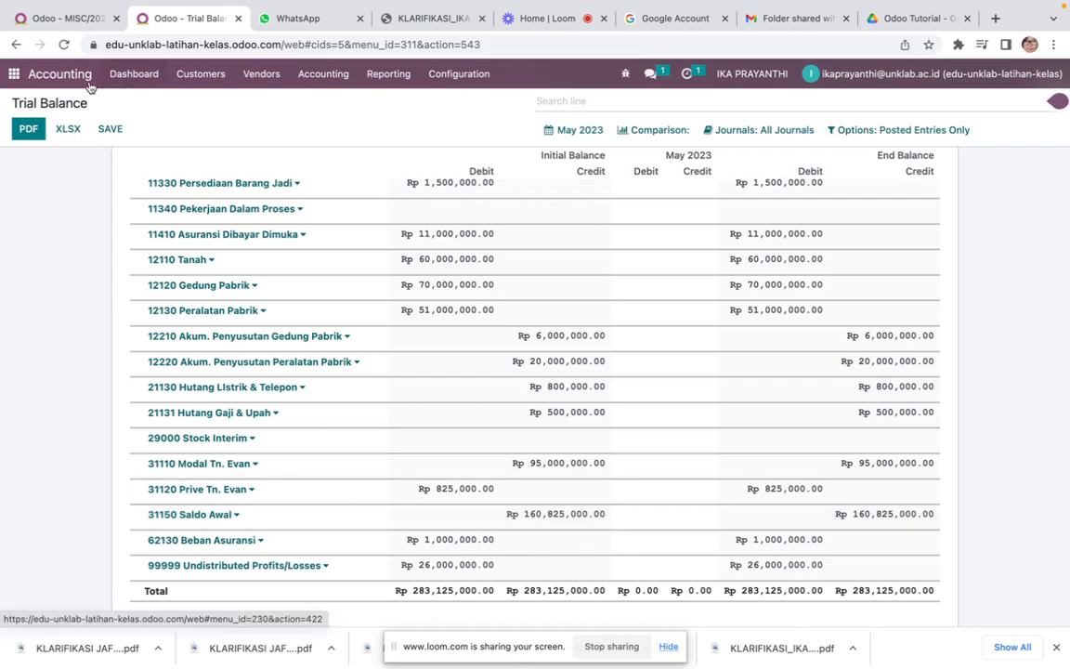
{"action": "left_click", "coordinate": [322, 76]}
{"action": "left_click", "coordinate": [338, 121]}
{"action": "scroll", "coordinate": [354, 248], "scroll_direction": "down", "scroll_amount": 4}
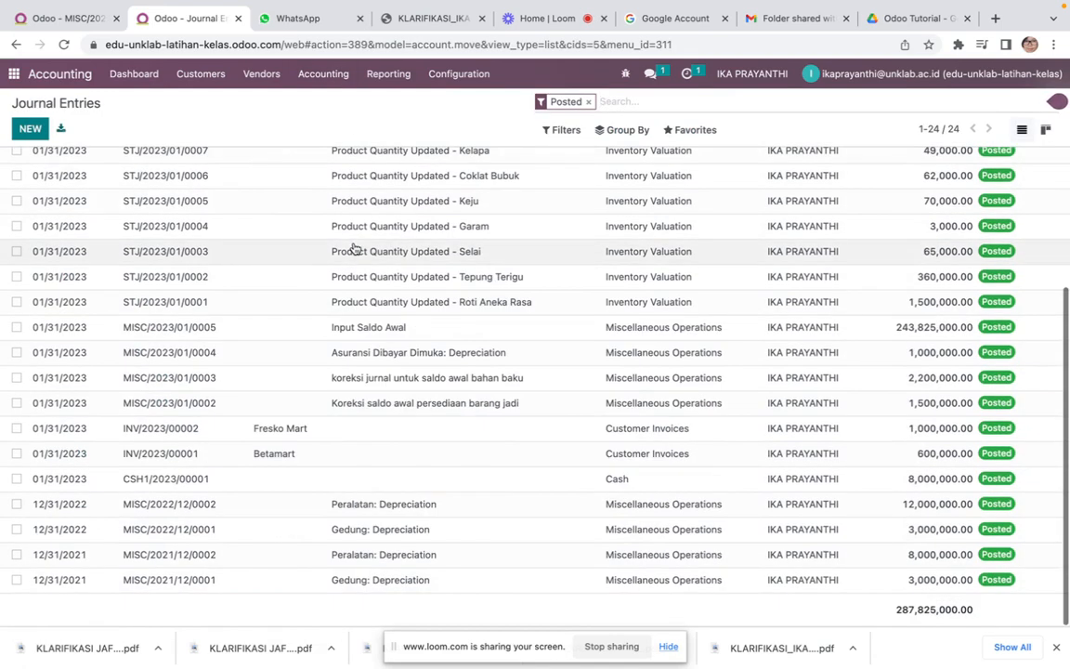
{"action": "left_click", "coordinate": [31, 129]}
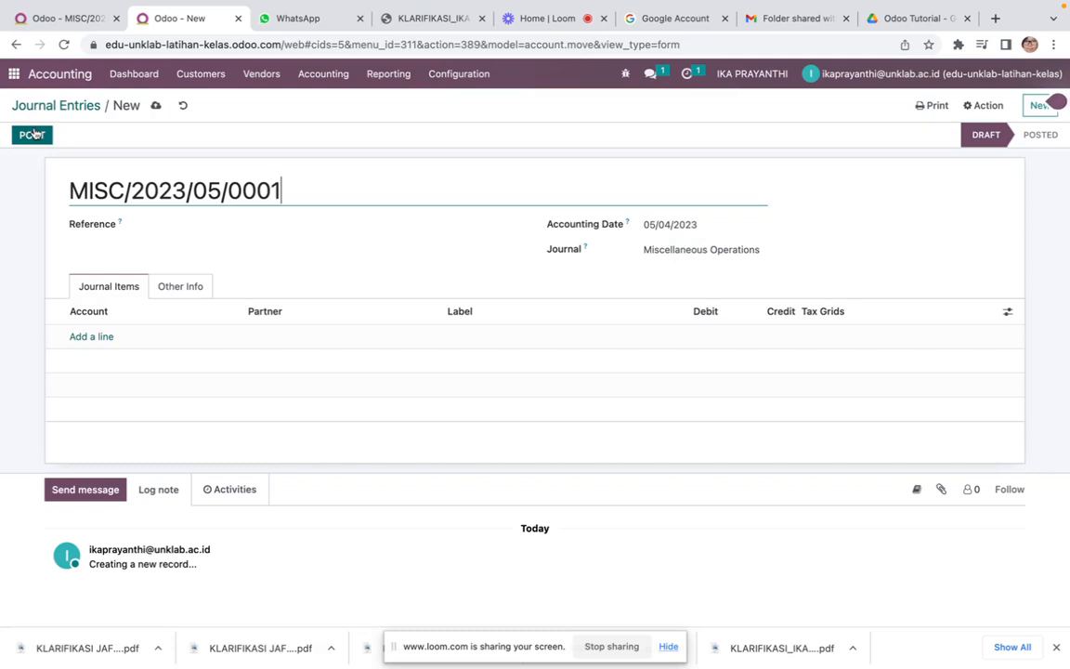
{"action": "left_click", "coordinate": [87, 337]}
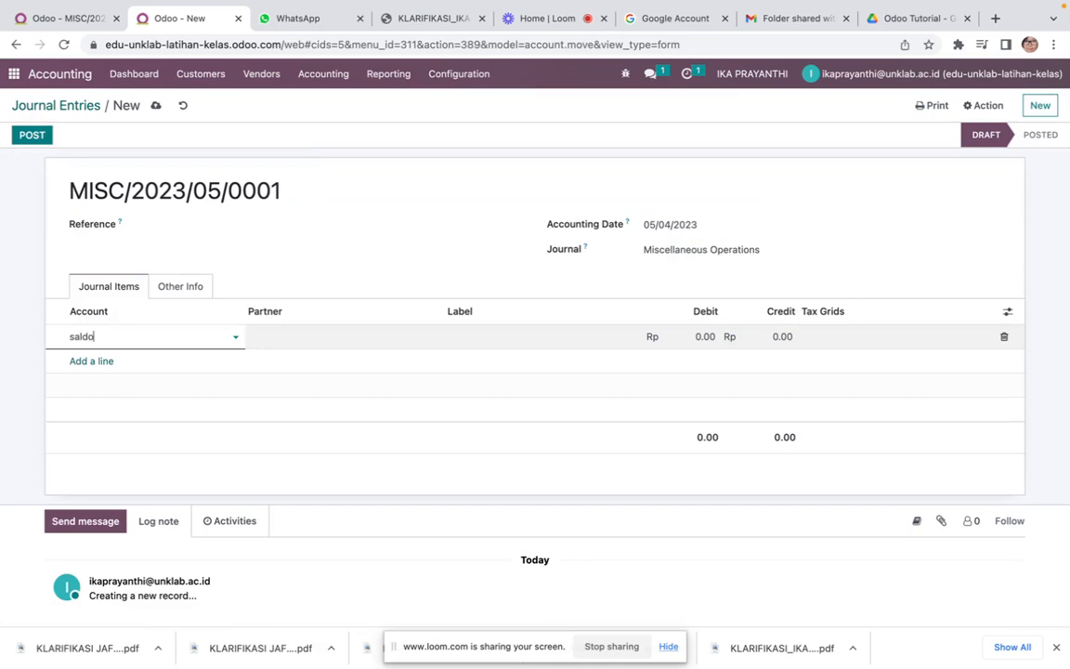
{"action": "left_click", "coordinate": [125, 357]}
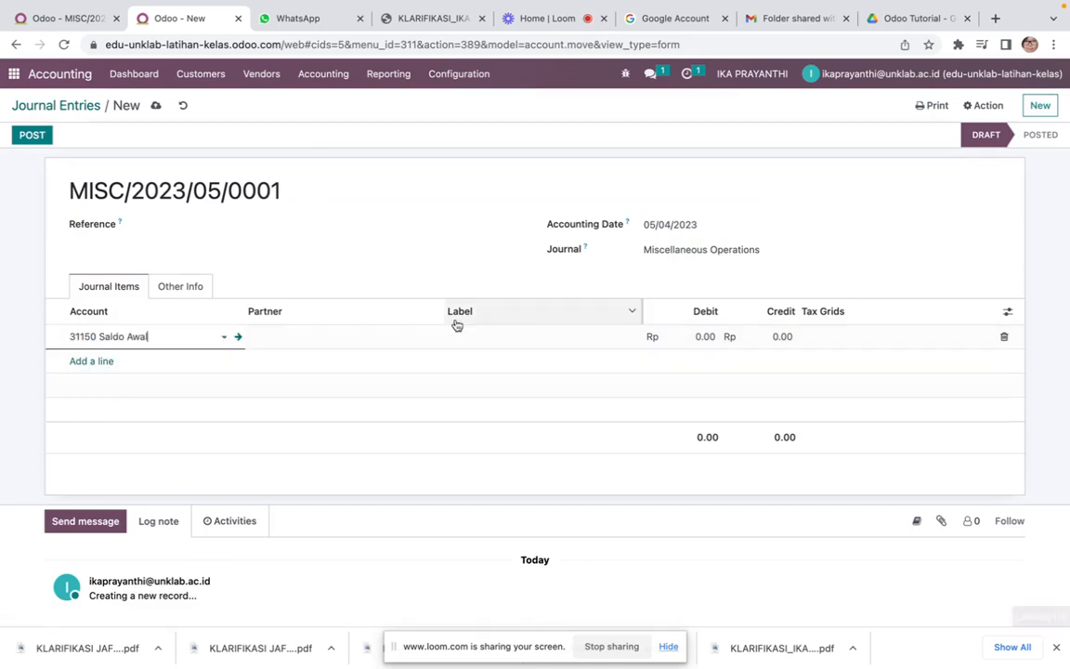
Set the accounting date to 01/31/2023 and enter the reference "transfer selisih saldo awal ke laba di tahan"
{"action": "left_click", "coordinate": [679, 227]}
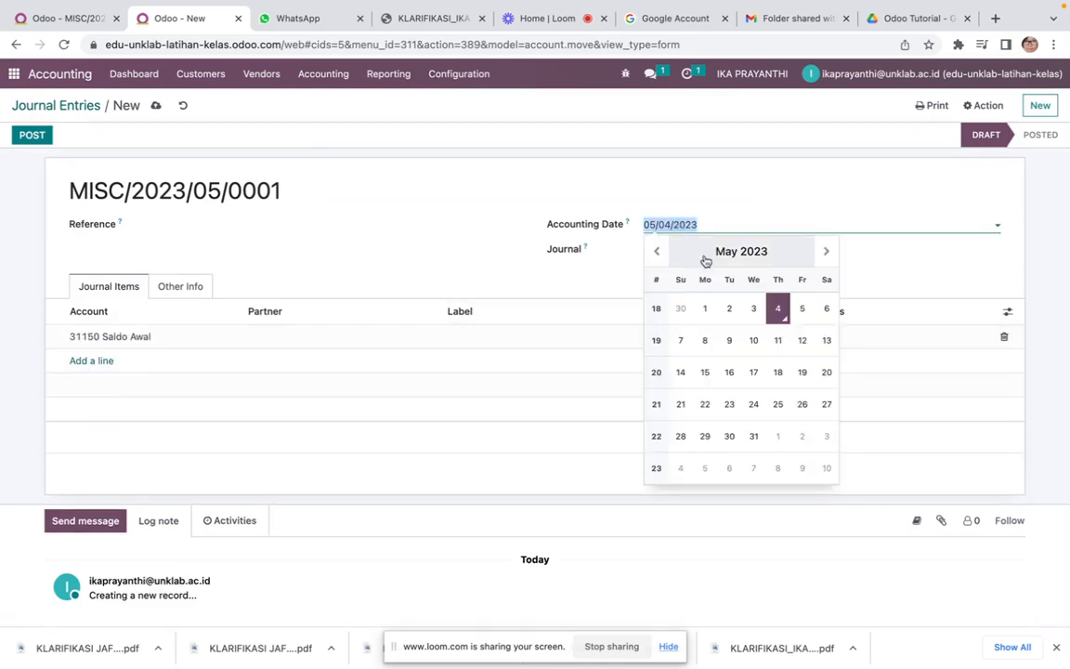
{"action": "left_click", "coordinate": [705, 253]}
{"action": "left_click", "coordinate": [679, 279]}
{"action": "left_click", "coordinate": [729, 436]}
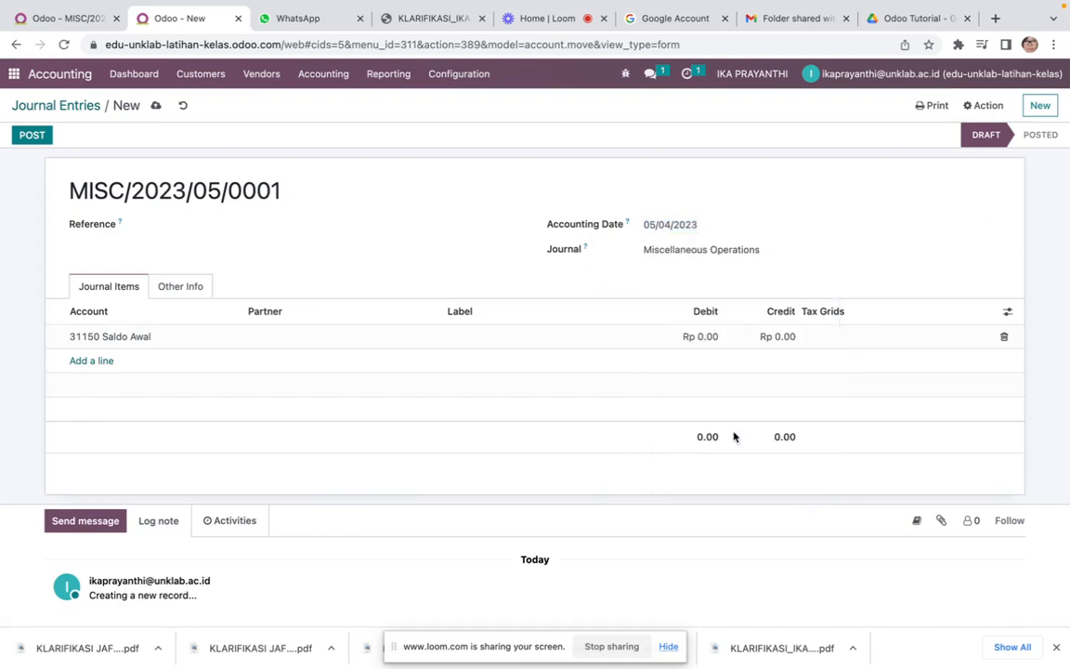
{"action": "left_click", "coordinate": [261, 225]}
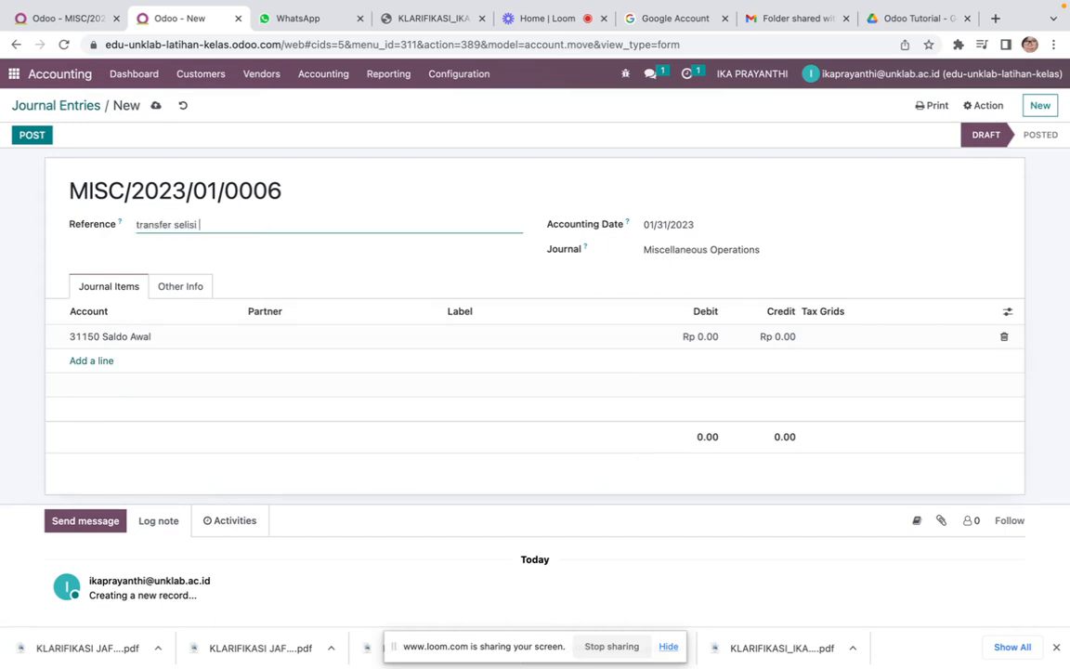
{"action": "type", "text": "transfer selisih saldo awal ke laba di tahan"}
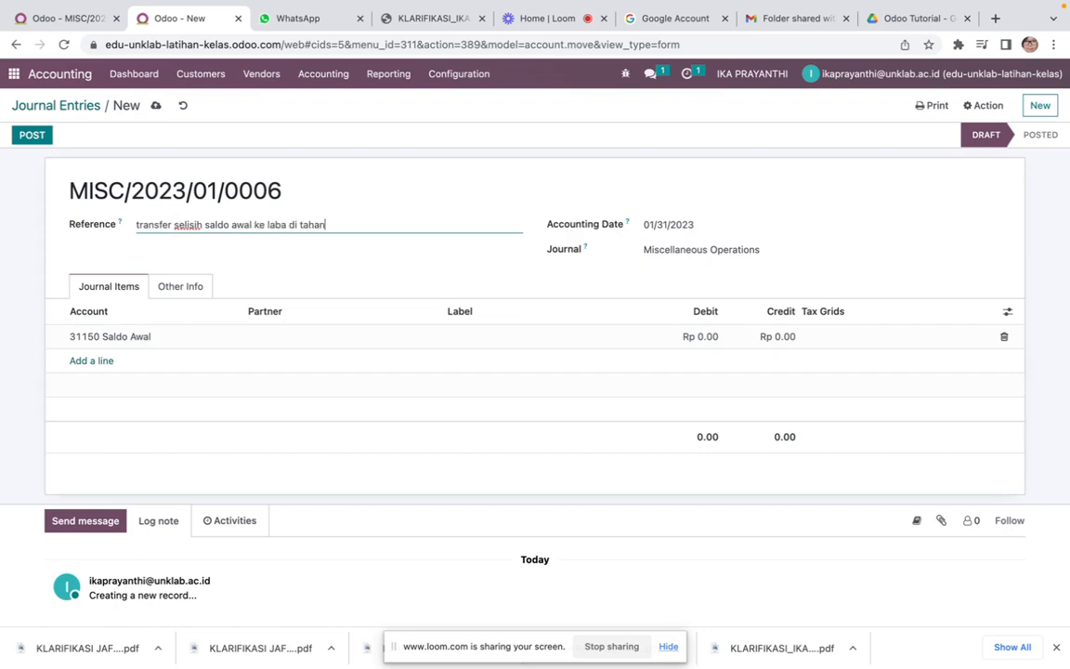
Open the Saldo Awal line's debit amount for editing, and open the Trial Balance report in the other Odoo browser tab
{"action": "left_click", "coordinate": [687, 335]}
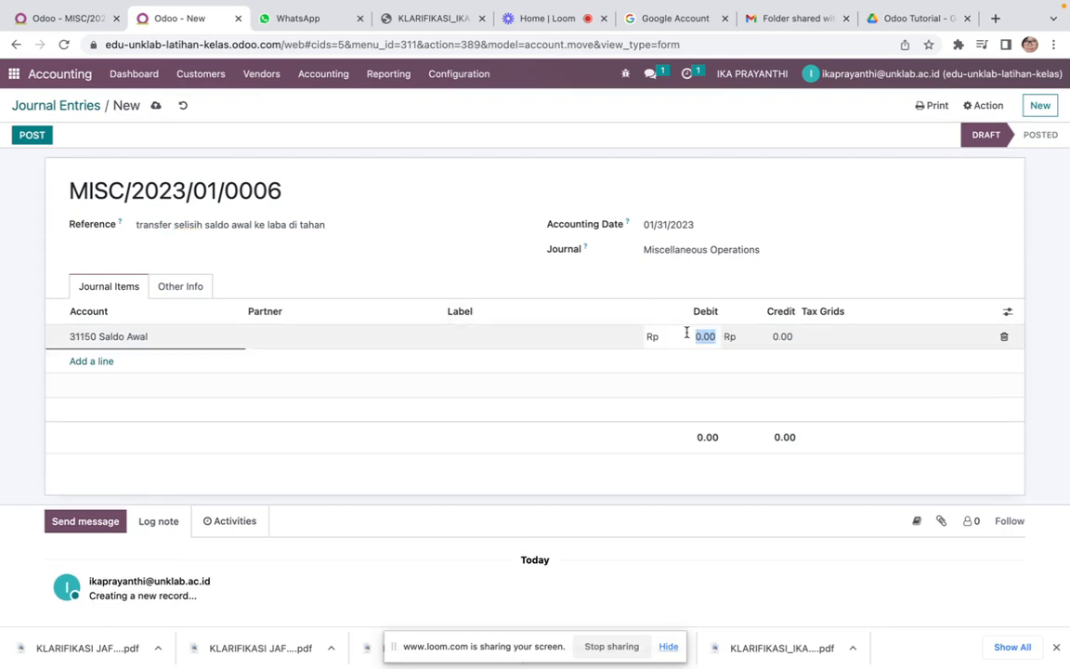
{"action": "left_click", "coordinate": [91, 26]}
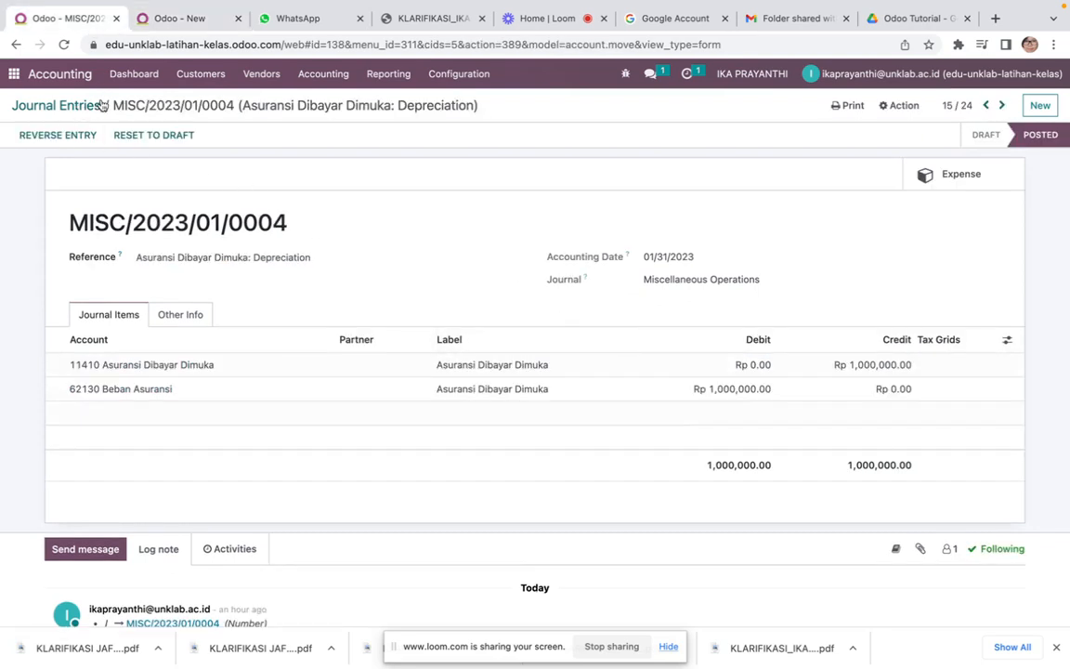
{"action": "left_click", "coordinate": [307, 74]}
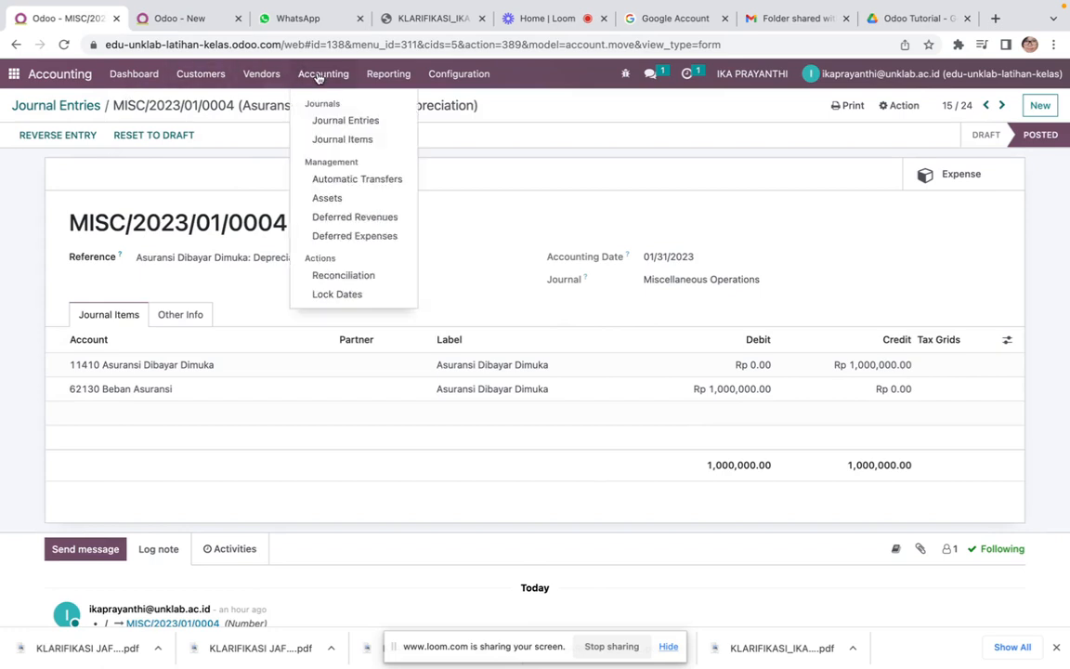
{"action": "left_click", "coordinate": [399, 75]}
{"action": "left_click", "coordinate": [407, 253]}
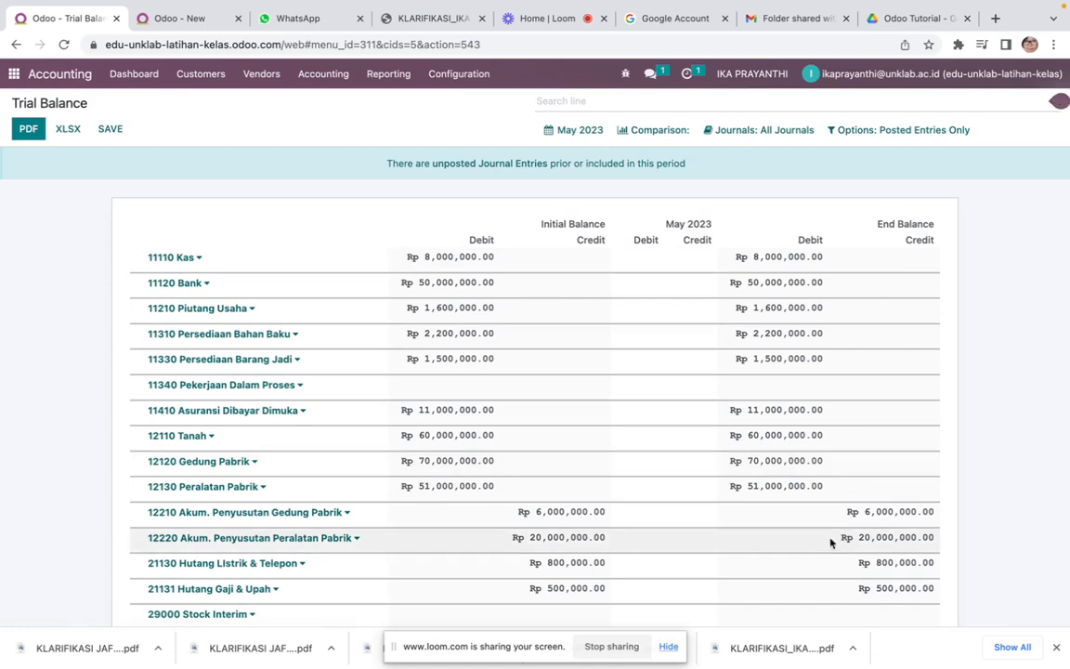
Find the 31150 Saldo Awal balance in the Trial Balance and enter 160,825,000 as the debit of the new entry's Saldo Awal line
{"action": "scroll", "coordinate": [315, 405], "scroll_direction": "down", "scroll_amount": 1}
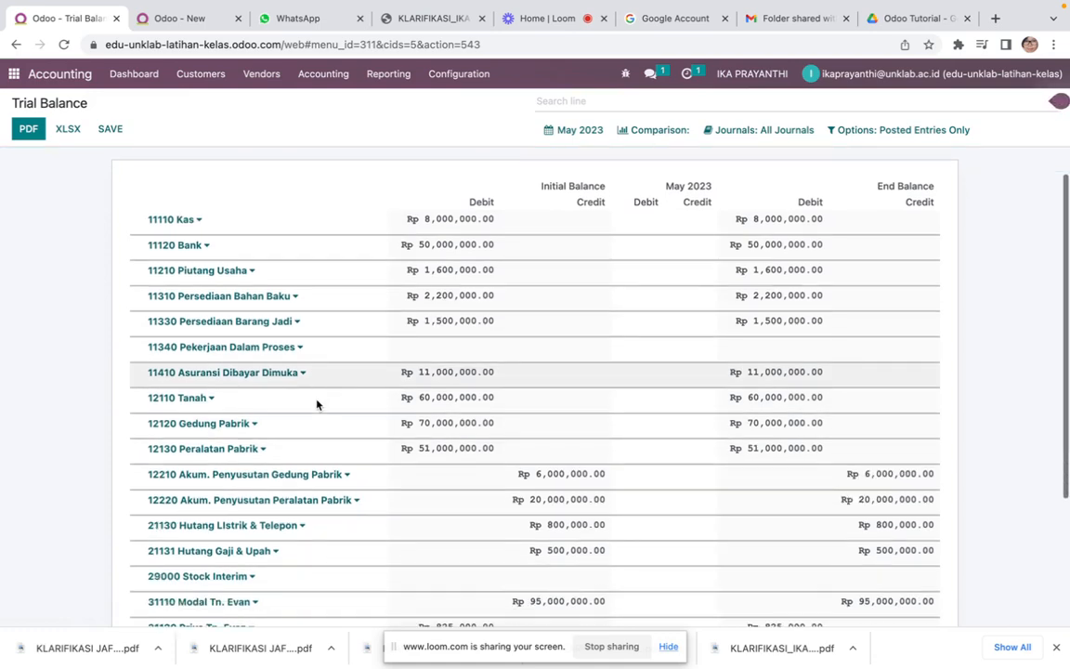
{"action": "scroll", "coordinate": [316, 405], "scroll_direction": "down", "scroll_amount": 3}
{"action": "scroll", "coordinate": [316, 405], "scroll_direction": "down", "scroll_amount": 1}
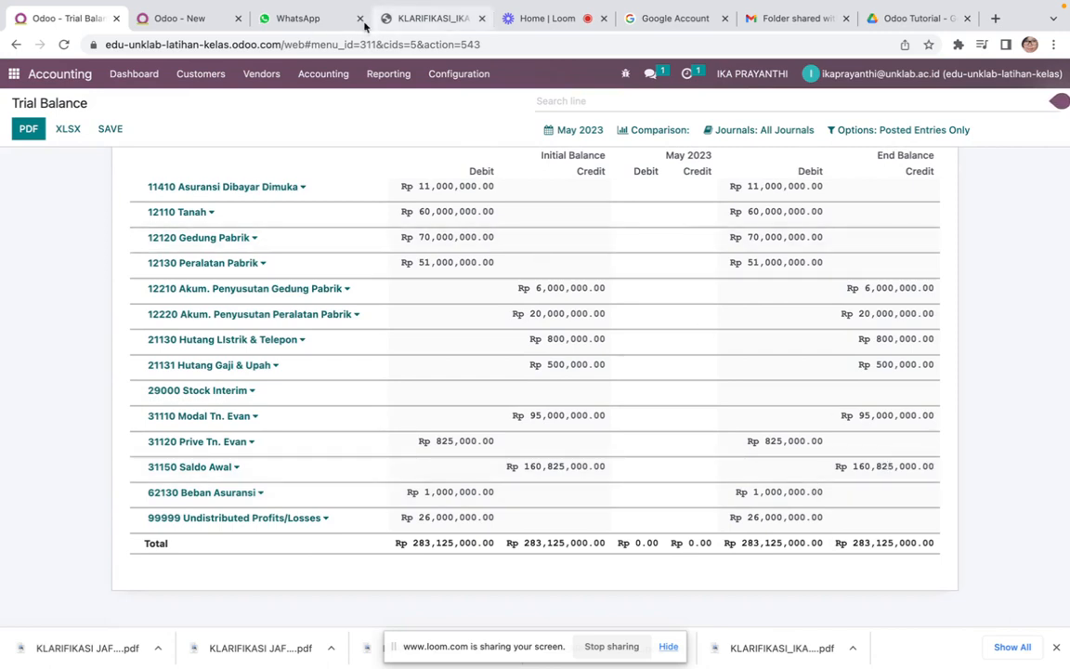
{"action": "left_click", "coordinate": [190, 20]}
{"action": "type", "text": "1608"}
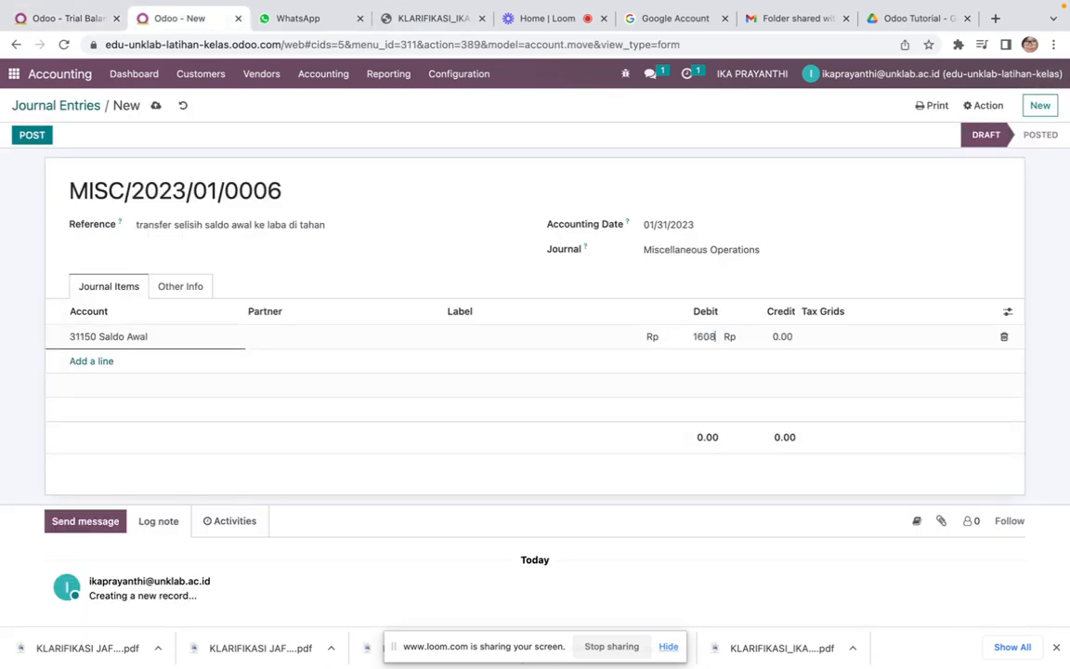
{"action": "type", "text": "25000"}
{"action": "key", "text": "Tab"}
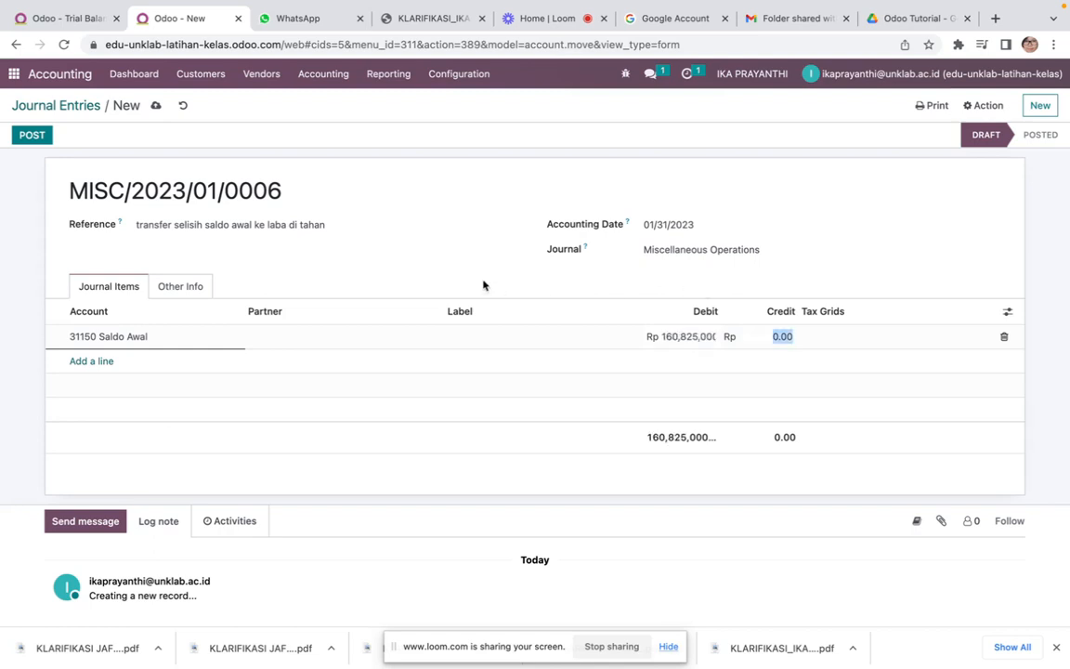
Add a second journal line on account 31130 Laba Ditahan, keeping the proposed balancing credit of Rp 160,825,000
{"action": "key", "text": "Tab"}
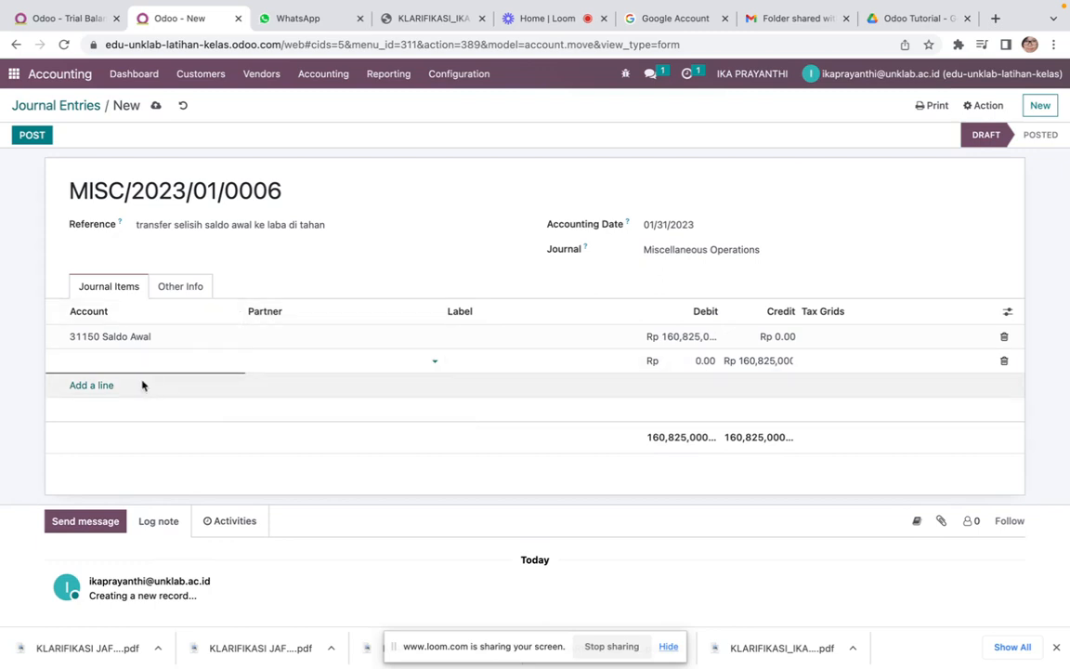
{"action": "left_click", "coordinate": [128, 361]}
{"action": "type", "text": "laba"}
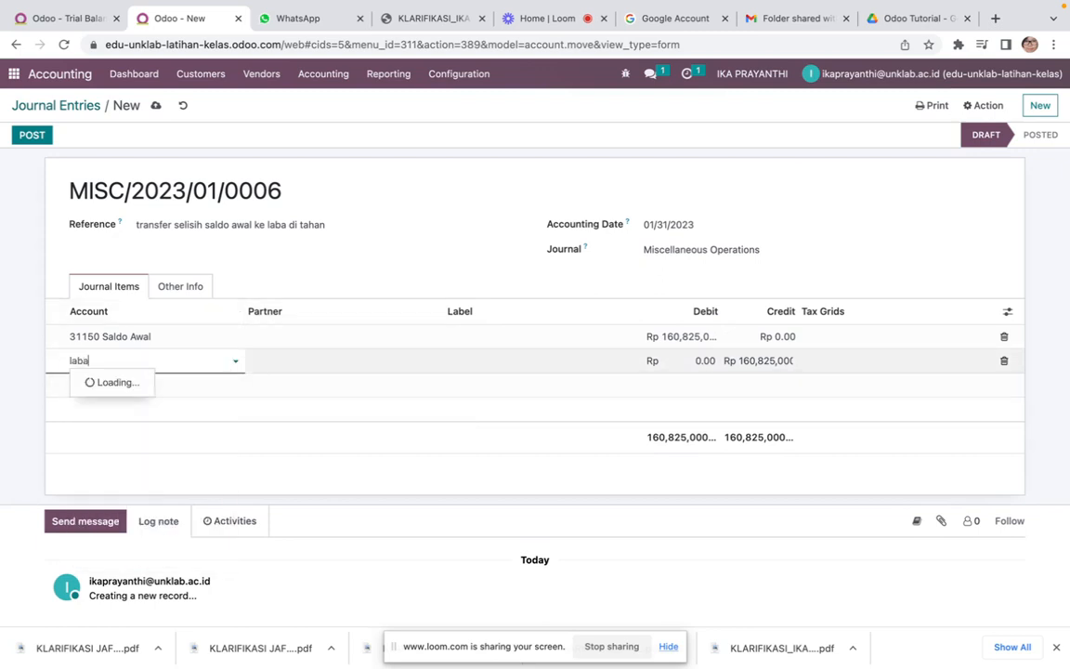
{"action": "left_click", "coordinate": [114, 381]}
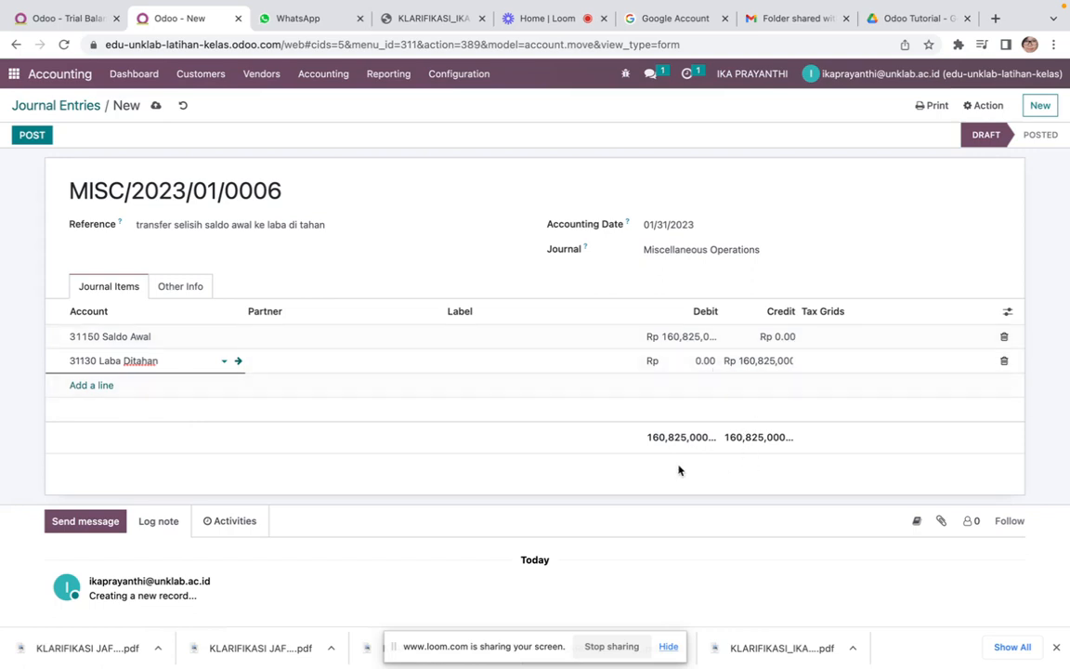
{"action": "key", "text": "Tab"}
{"action": "key", "text": "Tab"}
{"action": "key", "text": "Tab"}
{"action": "key", "text": "Tab"}
{"action": "key", "text": "Tab"}
{"action": "key", "text": "Tab"}
{"action": "key", "text": "Escape"}
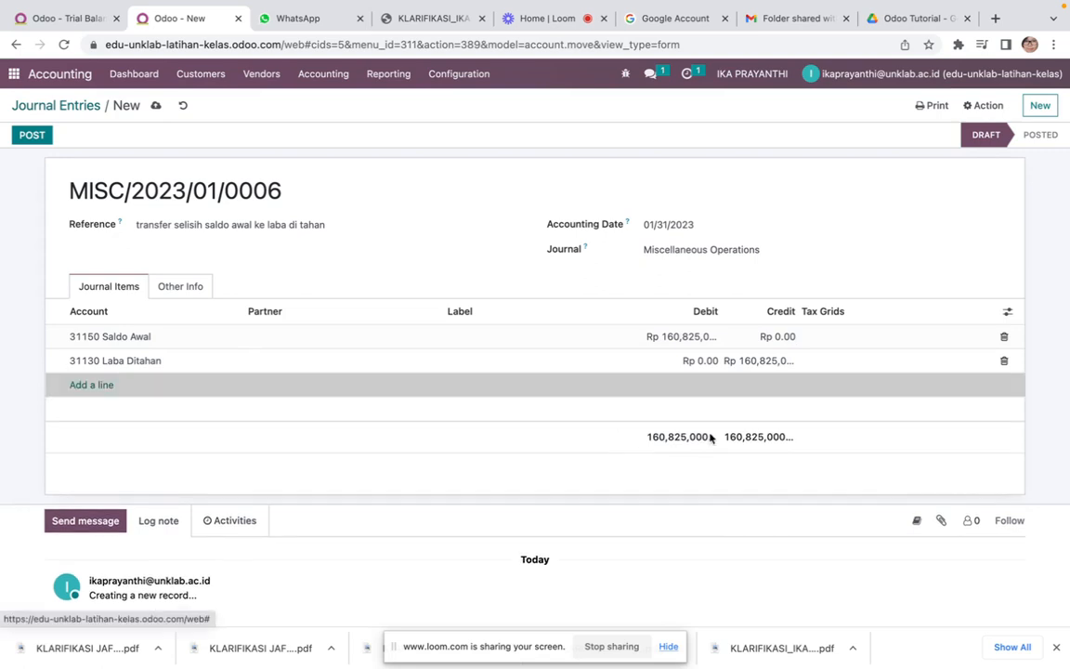
Glance at the Trial Balance in the other browser tab and post the journal entry transferring Saldo Awal to Laba Ditahan
{"action": "left_click", "coordinate": [93, 20]}
{"action": "left_click", "coordinate": [144, 20]}
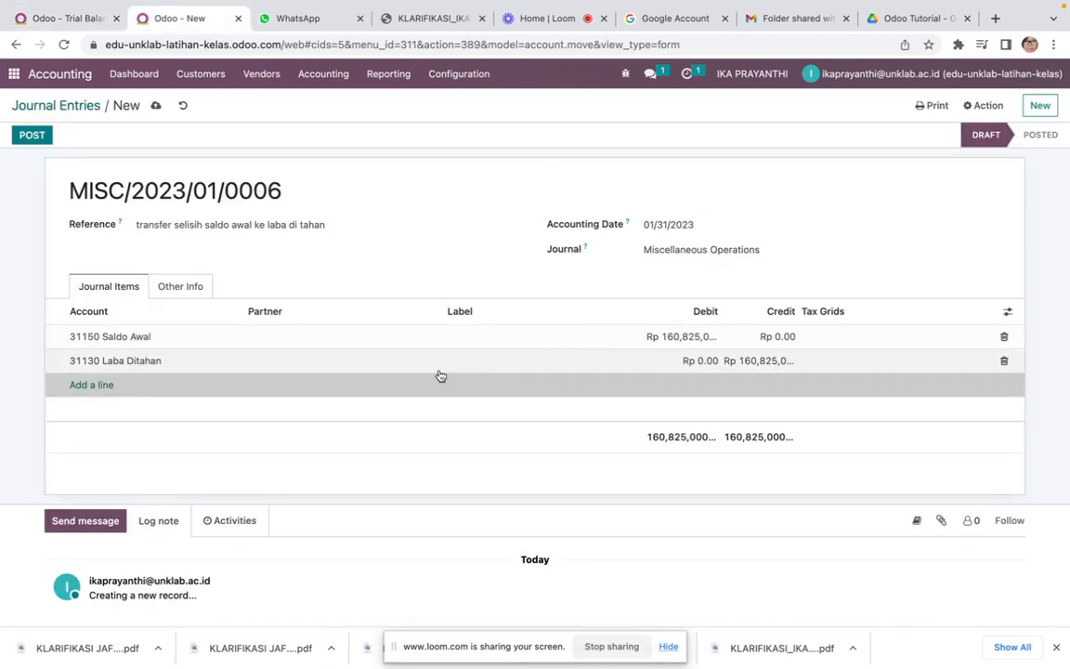
{"action": "left_click", "coordinate": [31, 134]}
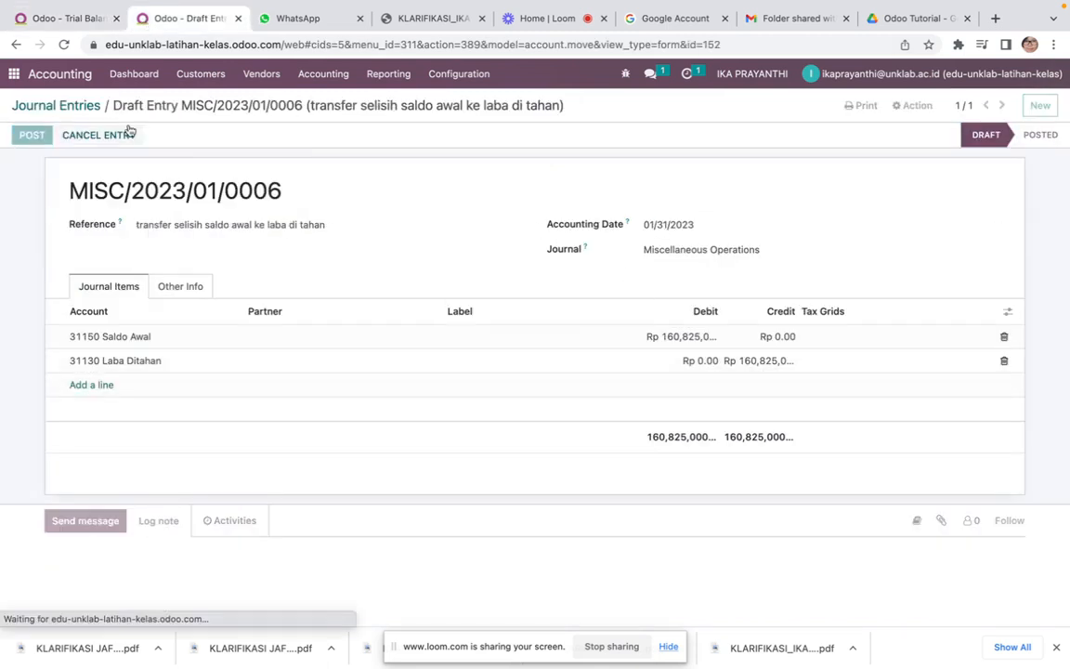
Open the Trial Balance report again and examine all account balances, including Laba Ditahan, Saldo Awal and the total row
{"action": "left_click", "coordinate": [388, 74]}
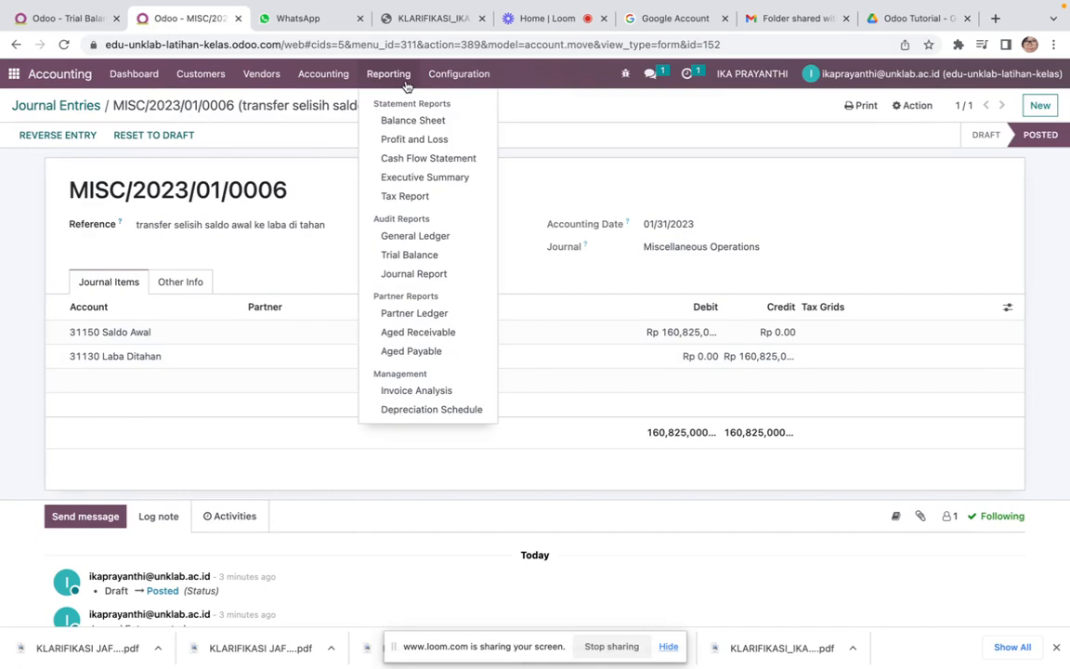
{"action": "left_click", "coordinate": [409, 254]}
{"action": "scroll", "coordinate": [605, 385], "scroll_direction": "down", "scroll_amount": 5}
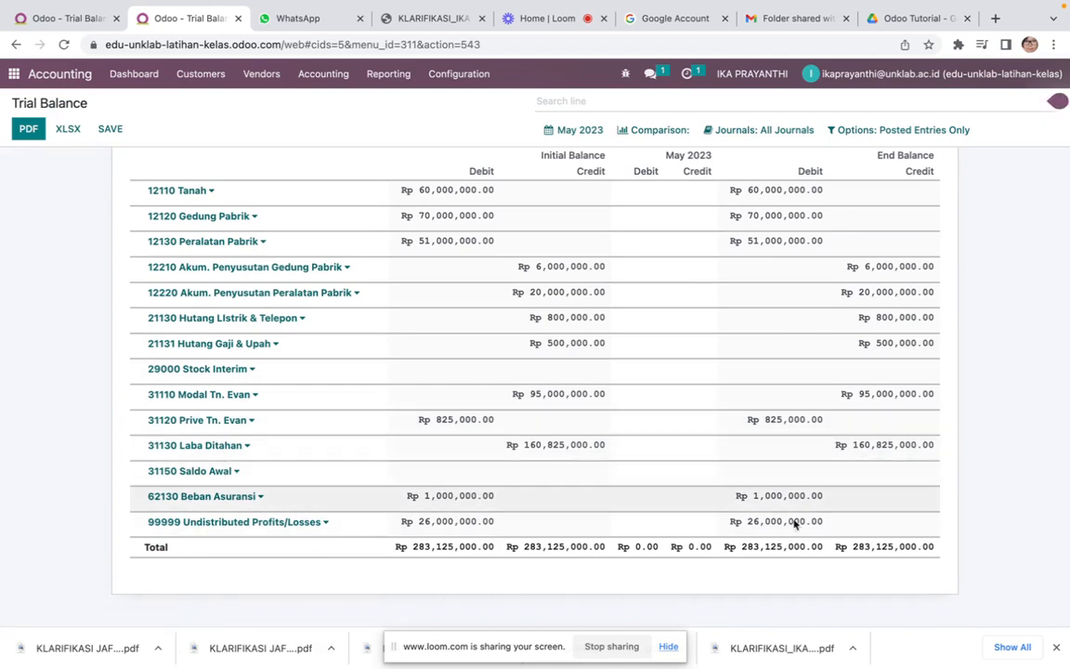
{"action": "scroll", "coordinate": [709, 472], "scroll_direction": "up", "scroll_amount": 5}
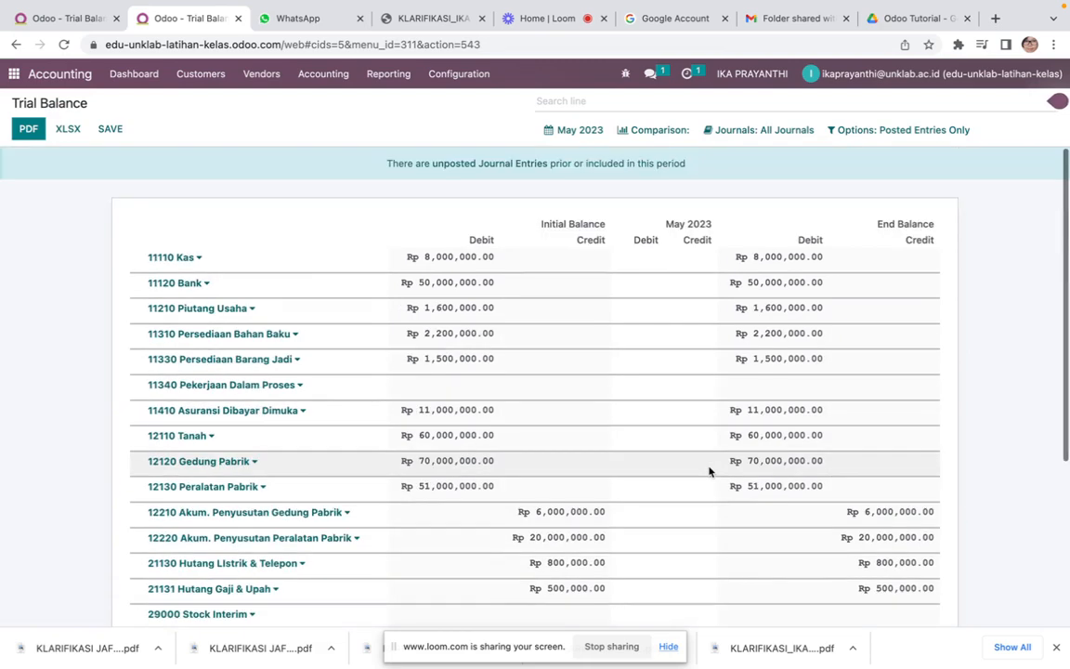
{"action": "scroll", "coordinate": [708, 472], "scroll_direction": "down", "scroll_amount": 2}
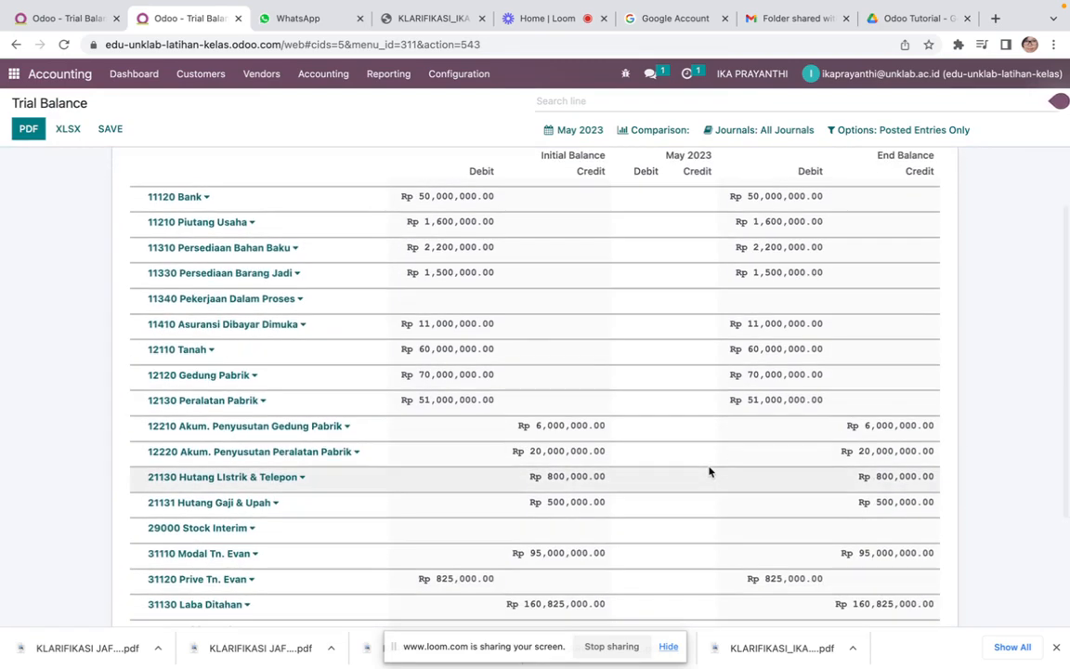
{"action": "scroll", "coordinate": [709, 472], "scroll_direction": "down", "scroll_amount": 1}
{"action": "scroll", "coordinate": [709, 472], "scroll_direction": "up", "scroll_amount": 3}
{"action": "scroll", "coordinate": [709, 471], "scroll_direction": "down", "scroll_amount": 5}
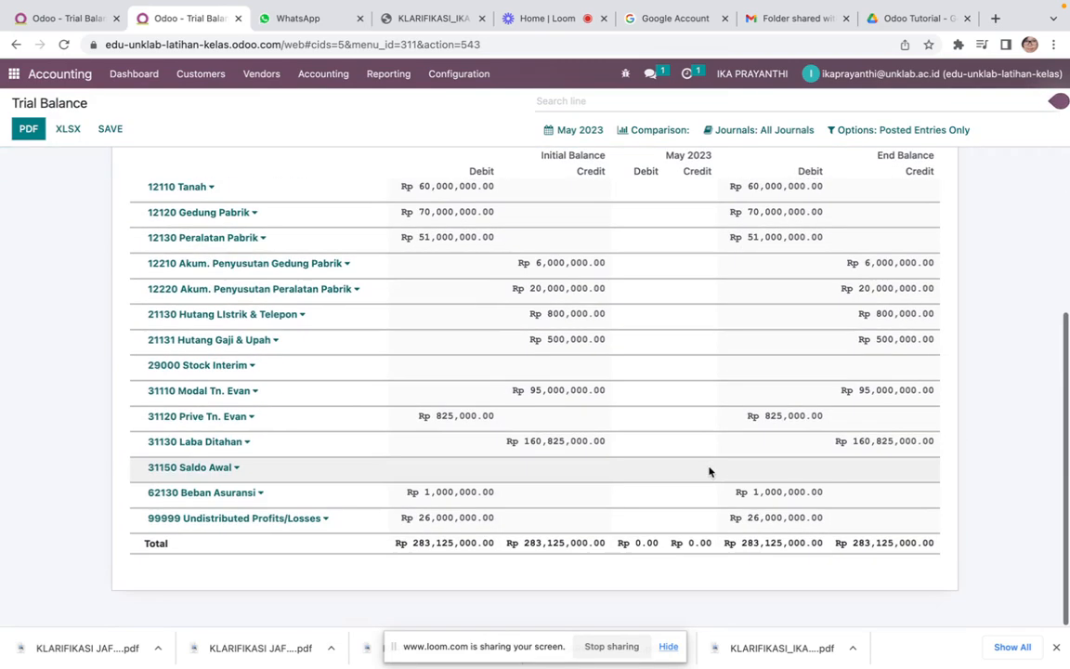
{"action": "scroll", "coordinate": [709, 472], "scroll_direction": "up", "scroll_amount": 5}
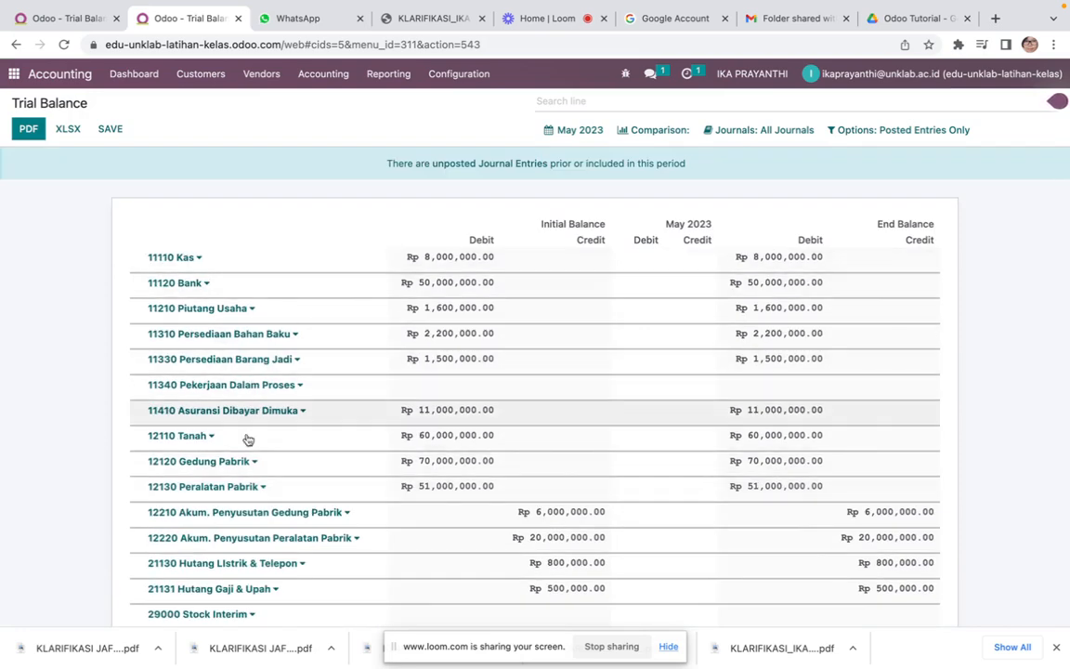
{"action": "scroll", "coordinate": [238, 484], "scroll_direction": "down", "scroll_amount": 5}
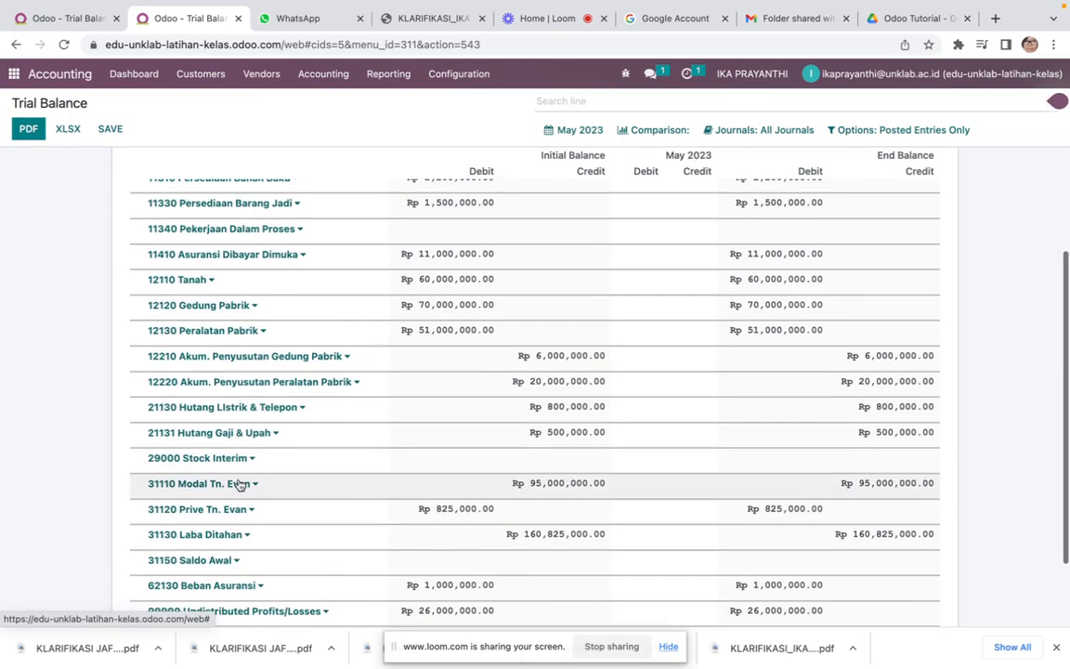
{"action": "scroll", "coordinate": [238, 484], "scroll_direction": "up", "scroll_amount": 5}
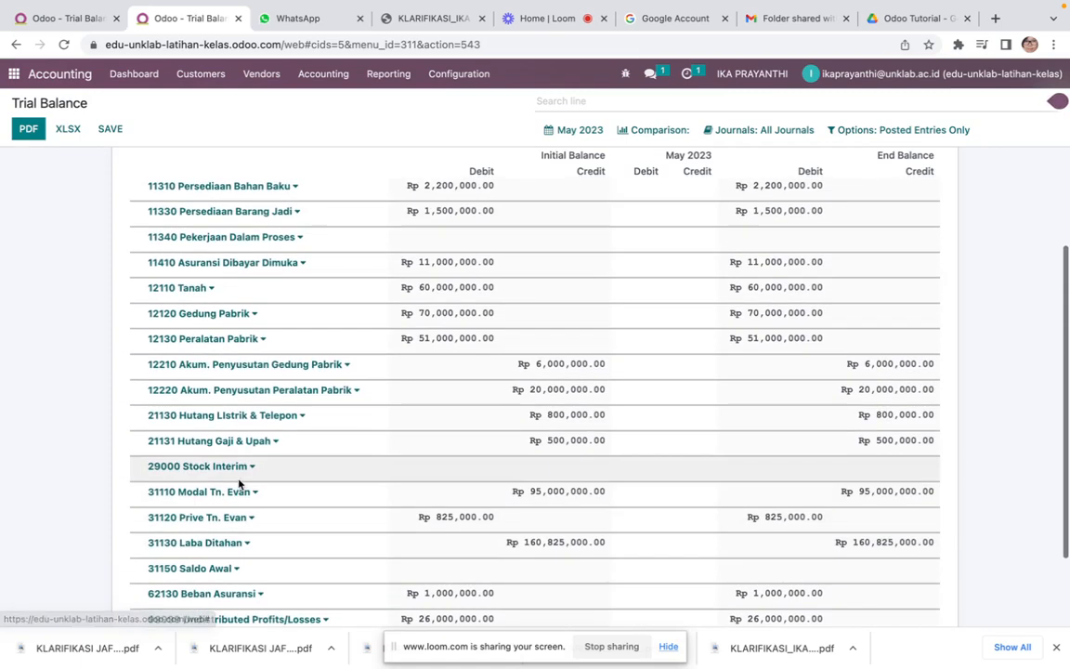